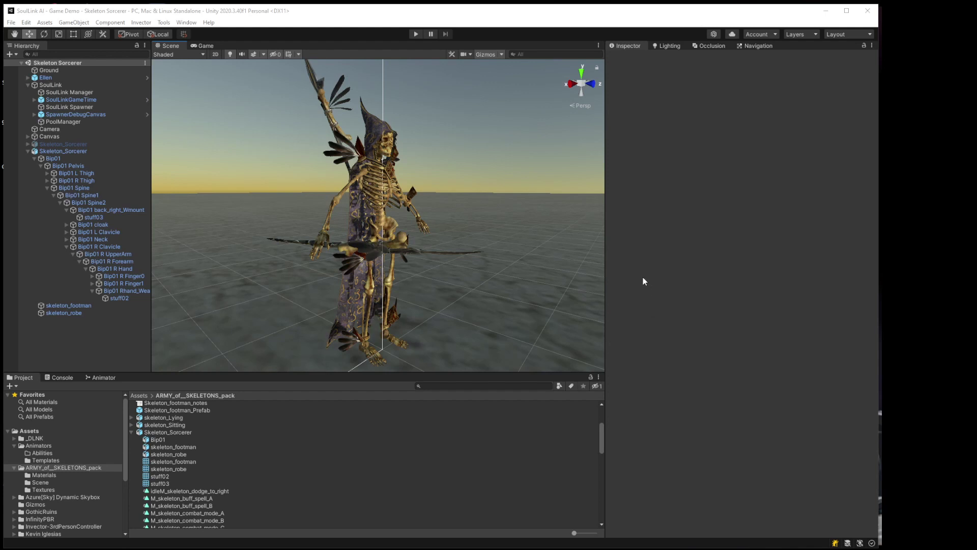
mouse_move(457, 177)
right_down()
mouse_move(431, 161)
mouse_move(448, 174)
right_up()
middle_drag(454, 172, 426, 163)
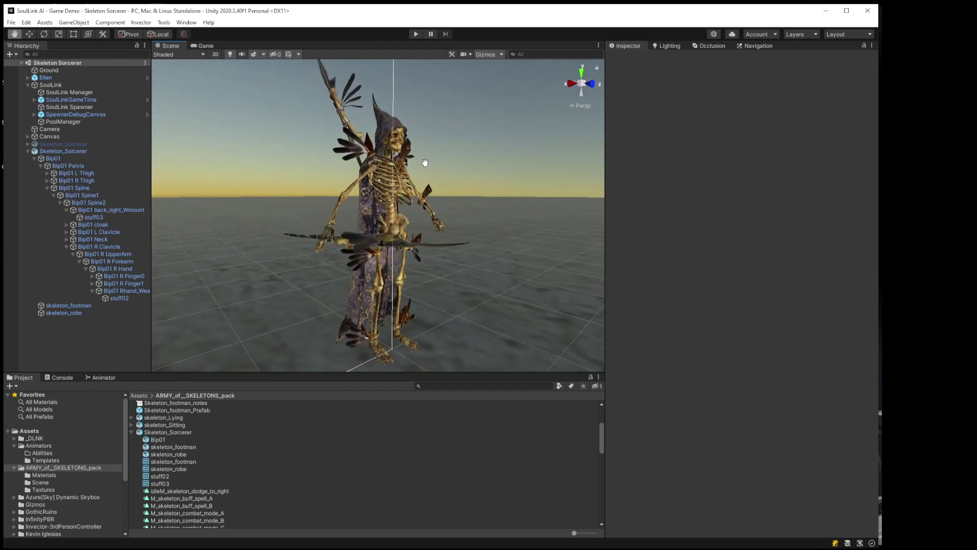
right_drag(431, 173, 441, 177)
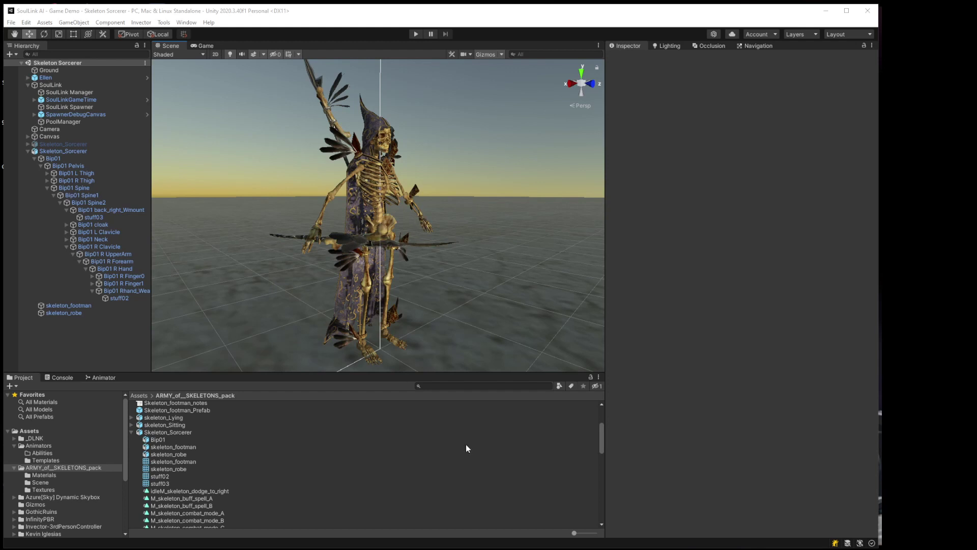
- Preview the Skeleton_Sorcerer's M_skeleton_fire_ball_spell animation clip, pausing it after watching the cast
scroll(466, 444, down, 5)
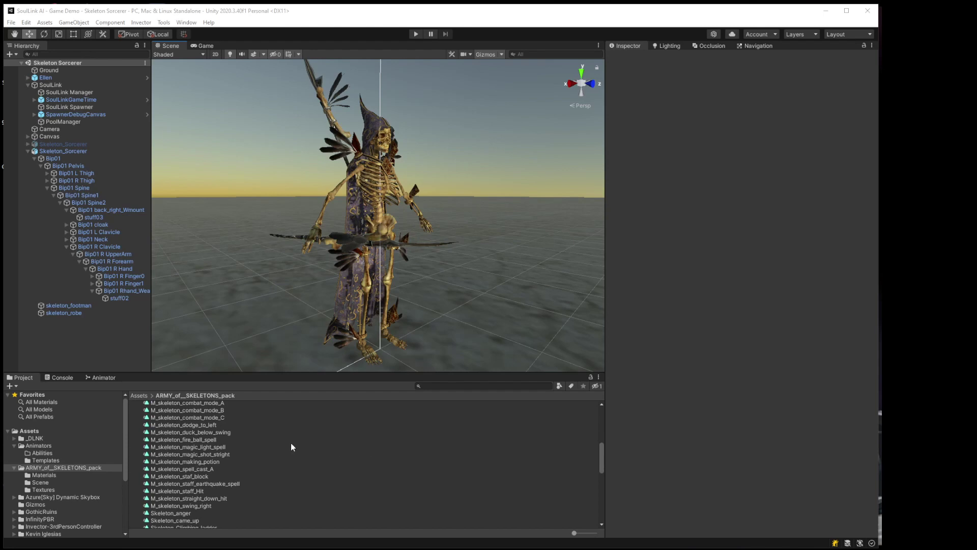
click(208, 440)
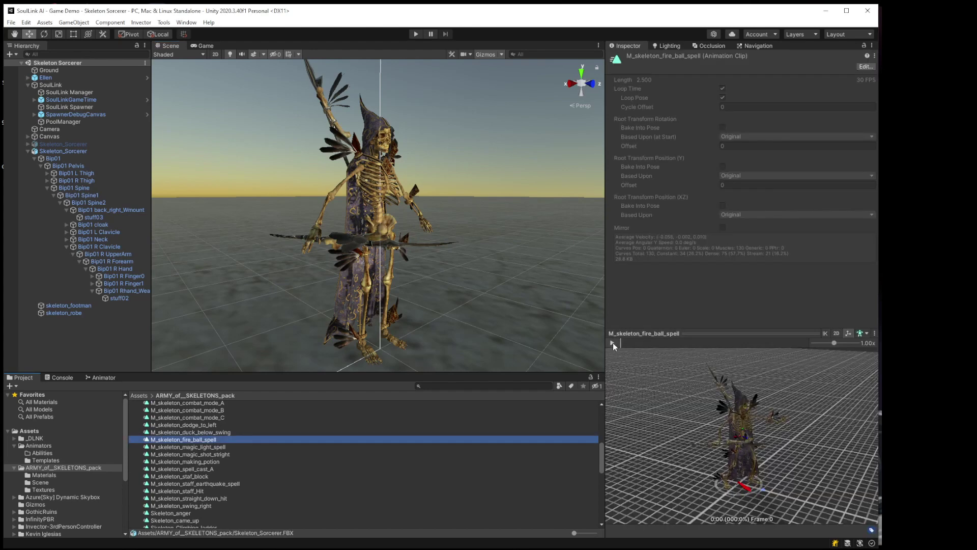
click(612, 343)
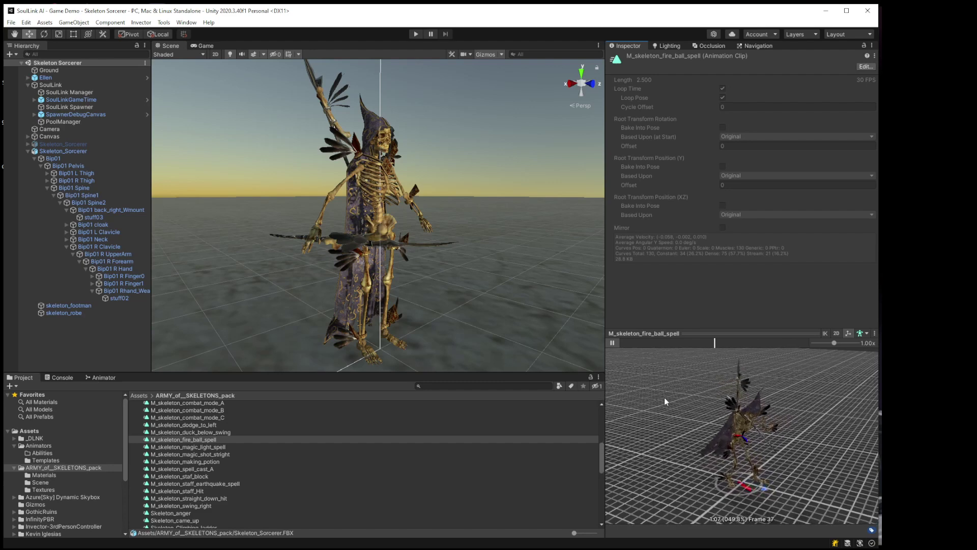
click(615, 342)
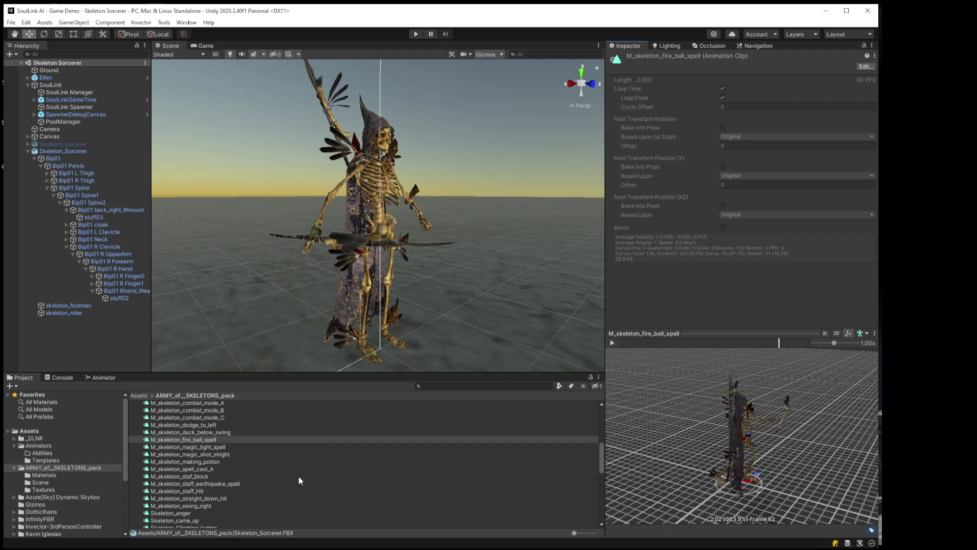
- Preview the M_skeleton_staff_Hit animation clip and pause its playback
click(185, 491)
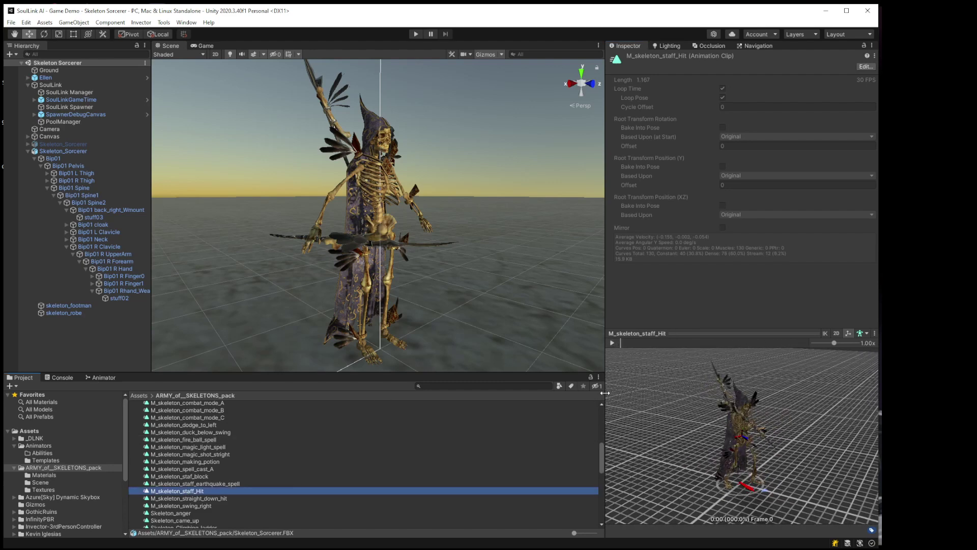
click(612, 343)
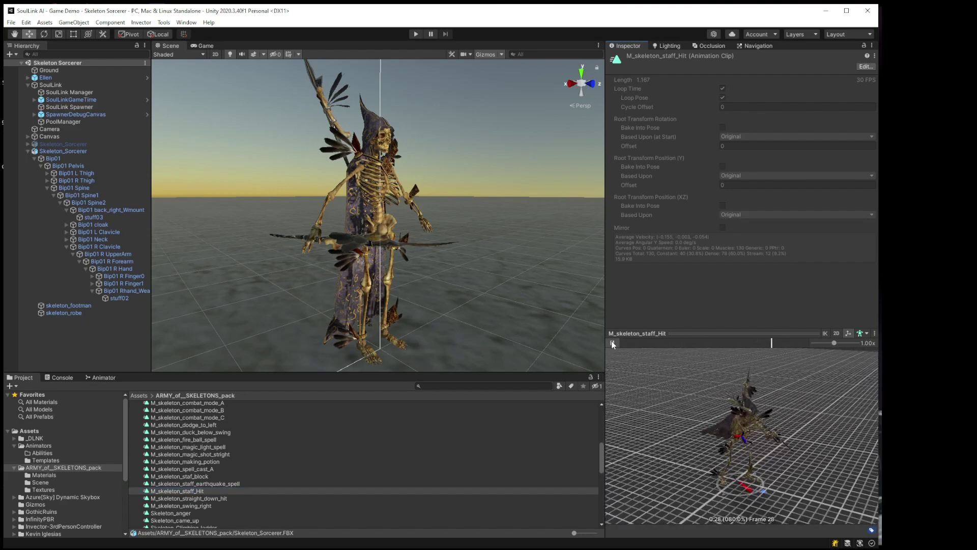
click(613, 343)
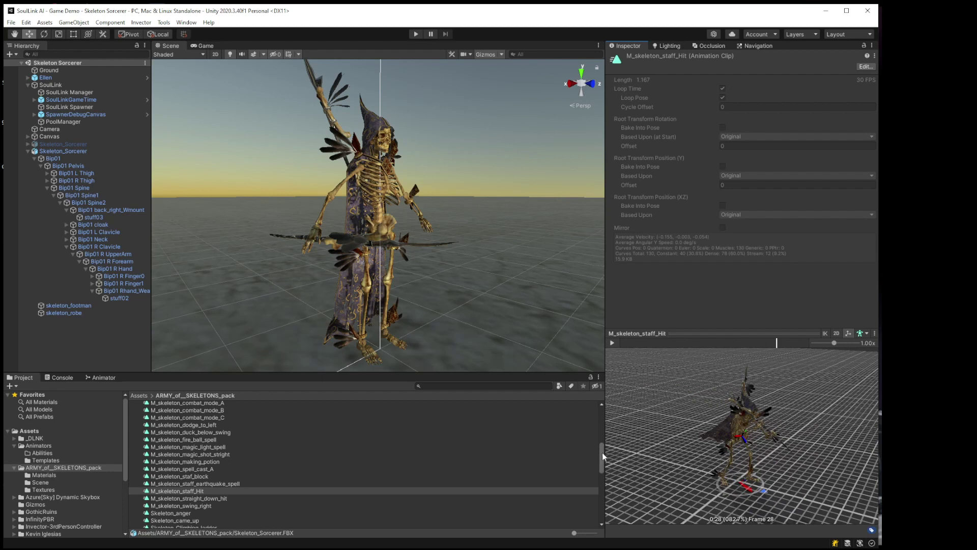
- Place the Fire_Fireball prefab from the Magical/FX folder into the scene as a root object
mouse_move(603, 453)
mouse_down()
mouse_move(603, 415)
mouse_move(600, 436)
mouse_up()
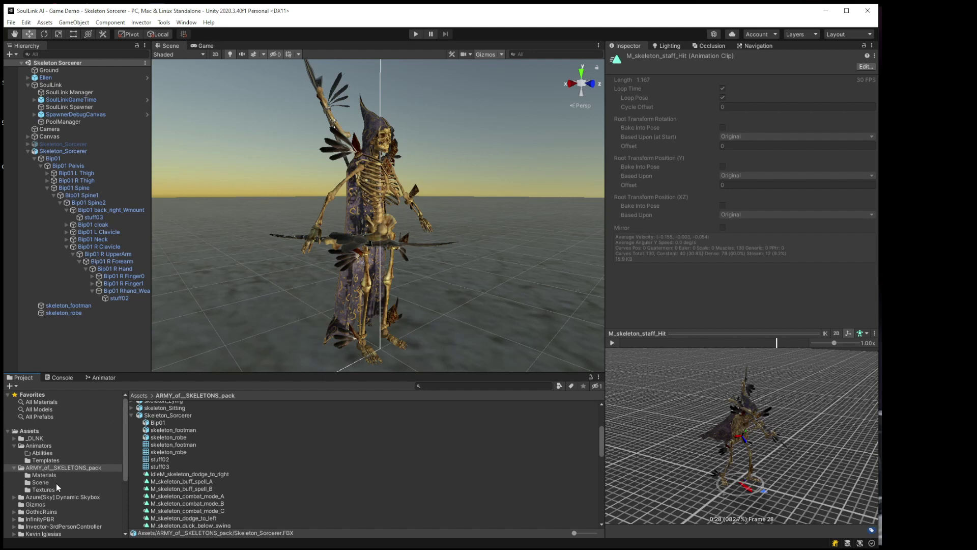
scroll(50, 499, down, 4)
click(35, 466)
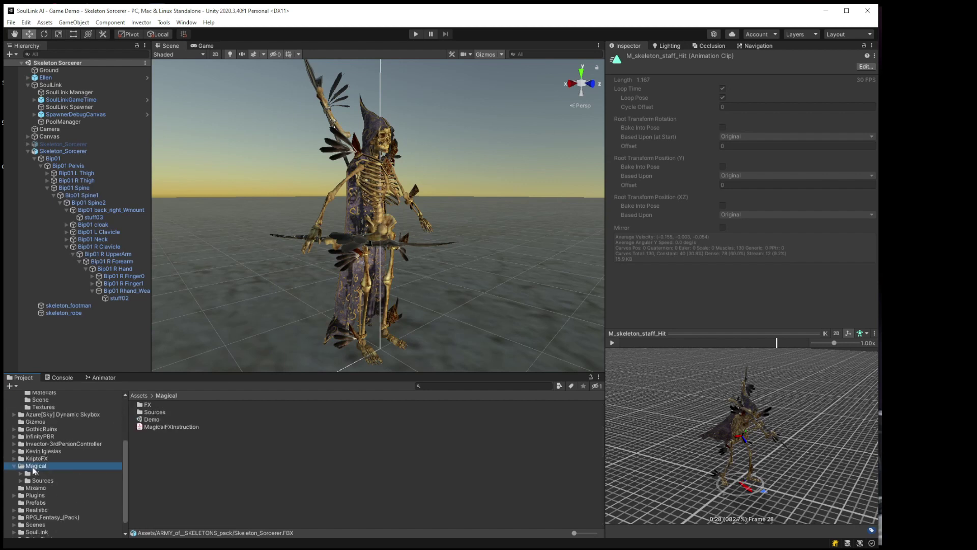
double_click(146, 405)
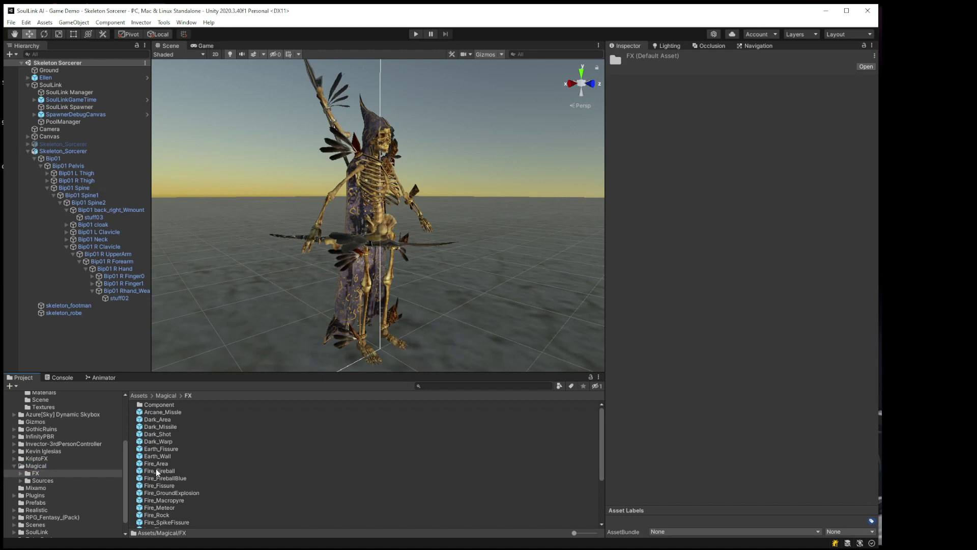
drag(156, 468, 102, 362)
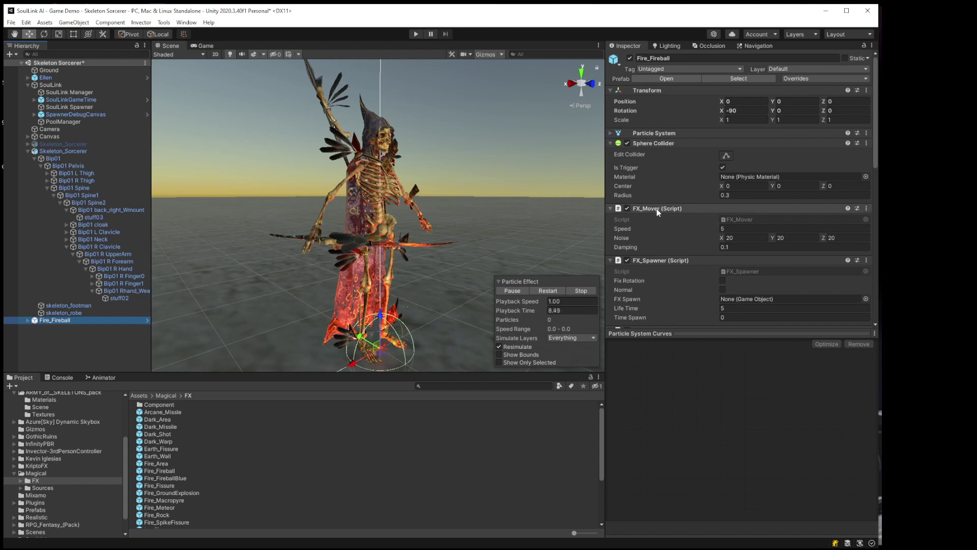
- Review the components on Fire_Fireball and the source code of its FX_Mover script, then return to Unity
scroll(665, 263, down, 3)
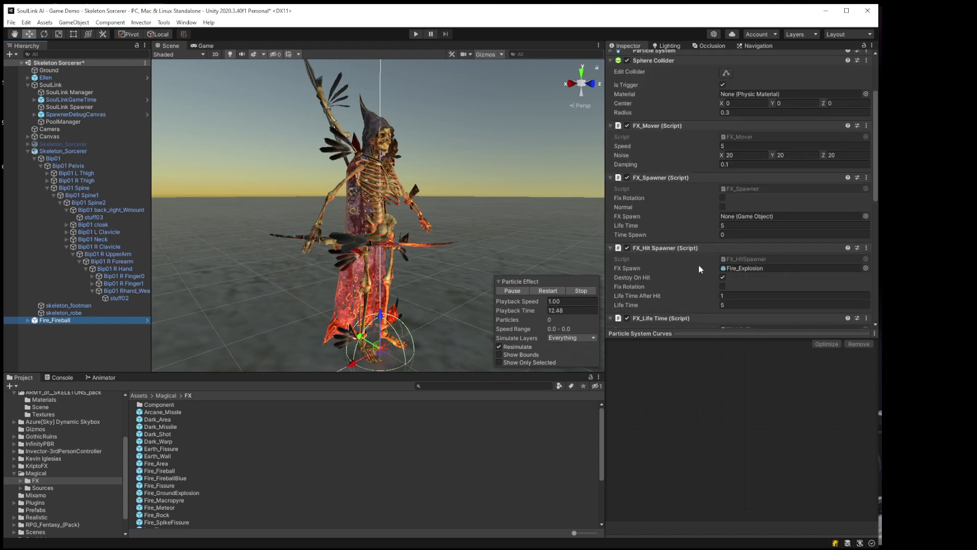
scroll(689, 264, down, 3)
scroll(689, 260, down, 3)
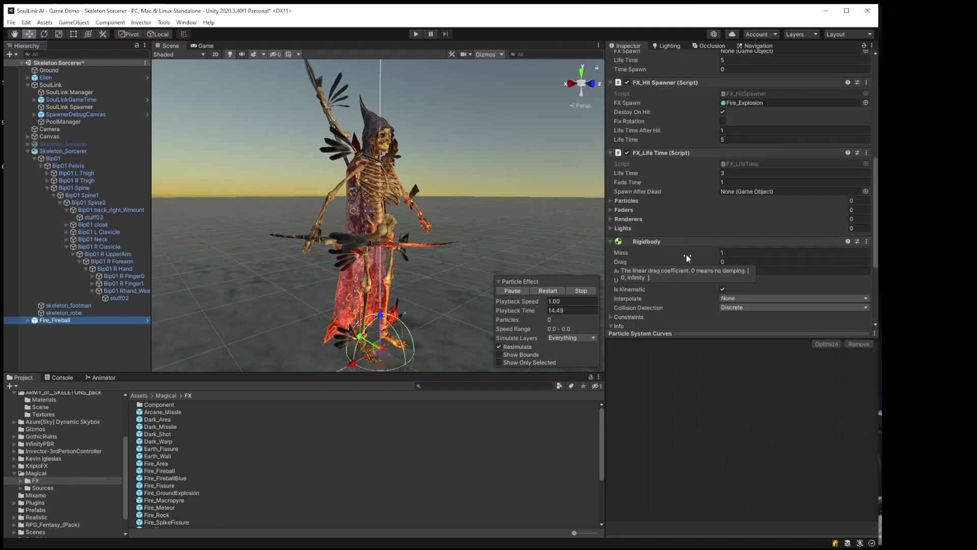
scroll(672, 188, down, 5)
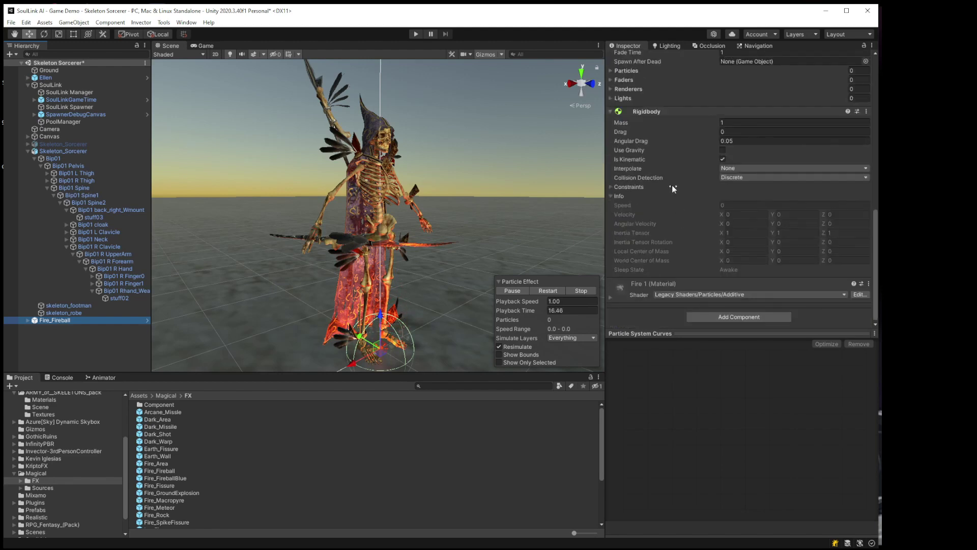
scroll(671, 188, up, 13)
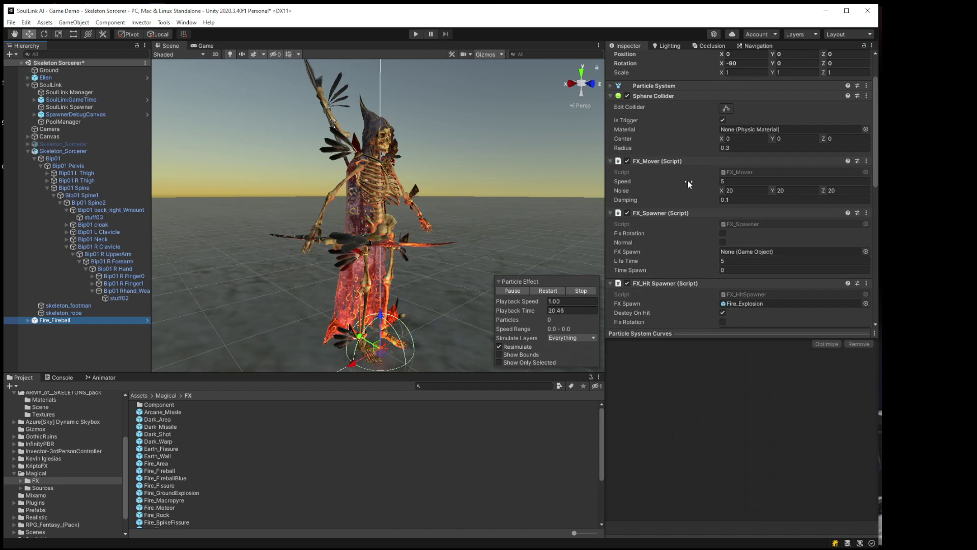
click(867, 162)
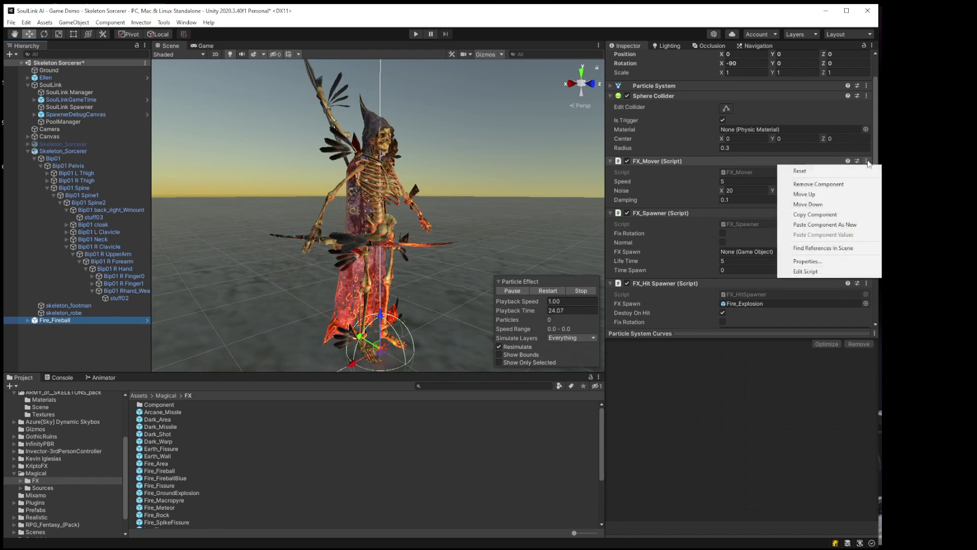
click(809, 271)
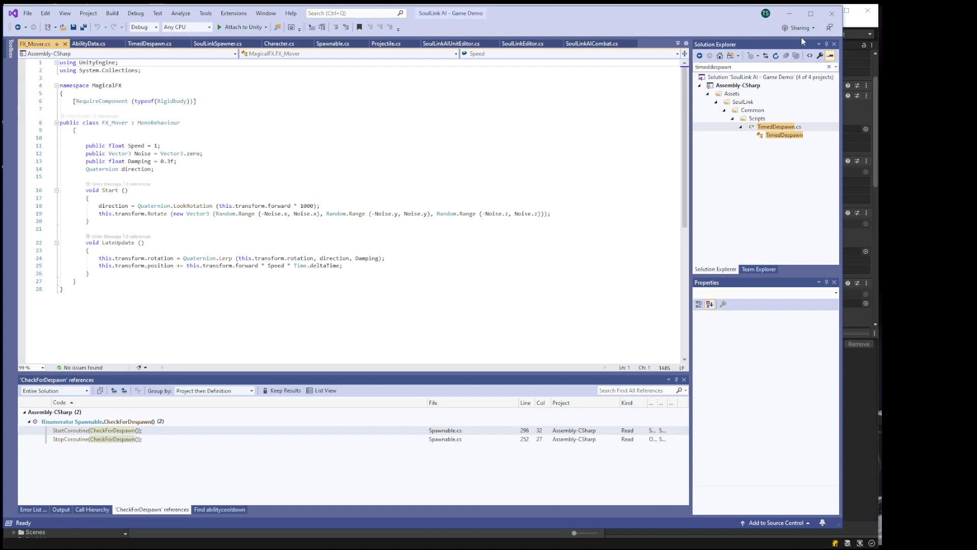
click(790, 14)
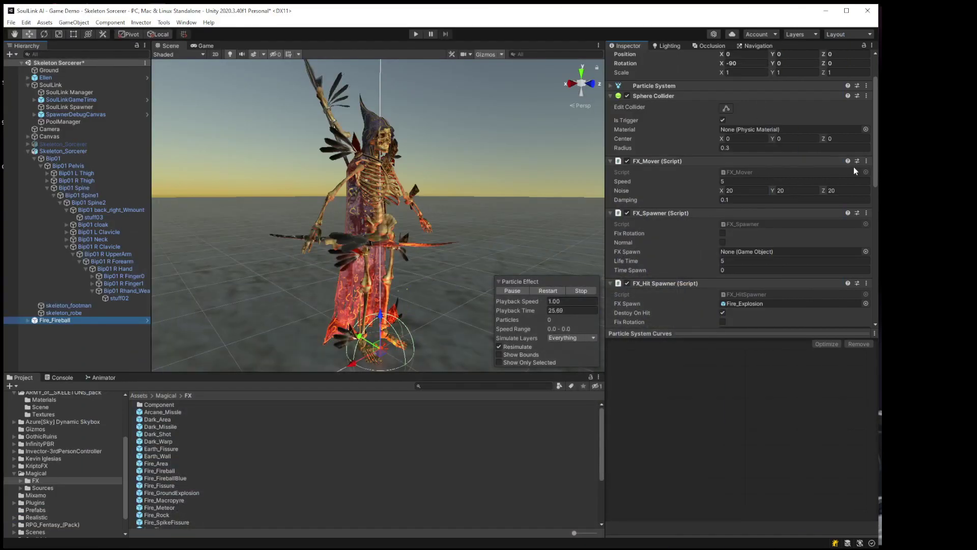
- Remove the FX_Mover, FX_Spawner, FX_Hit Spawner and FX_Life Time script components from Fire_Fireball
click(866, 161)
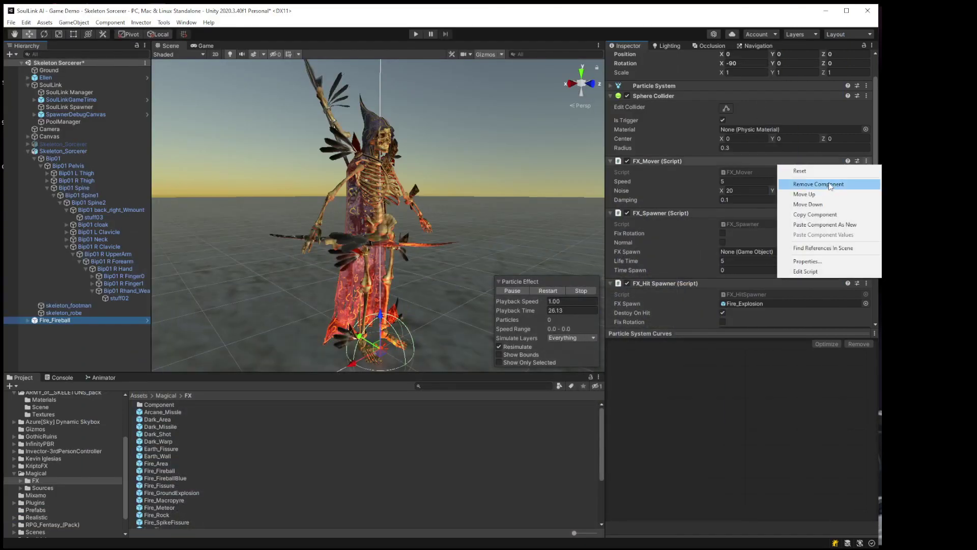
click(829, 184)
click(866, 172)
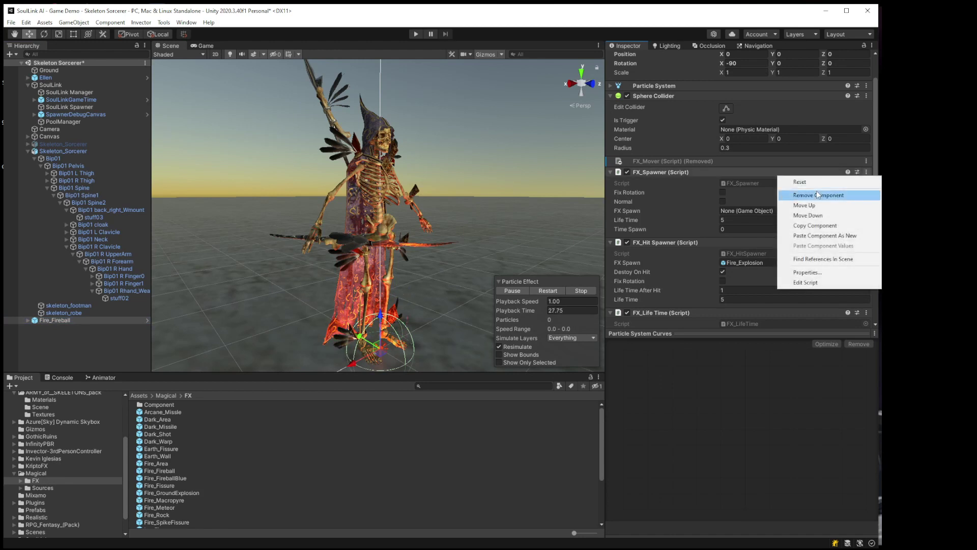
click(816, 194)
click(866, 183)
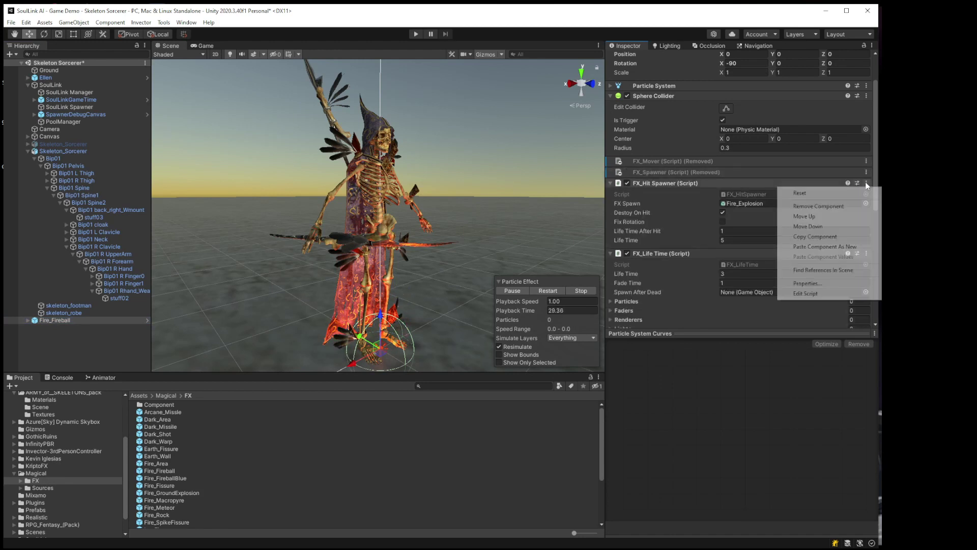
click(825, 206)
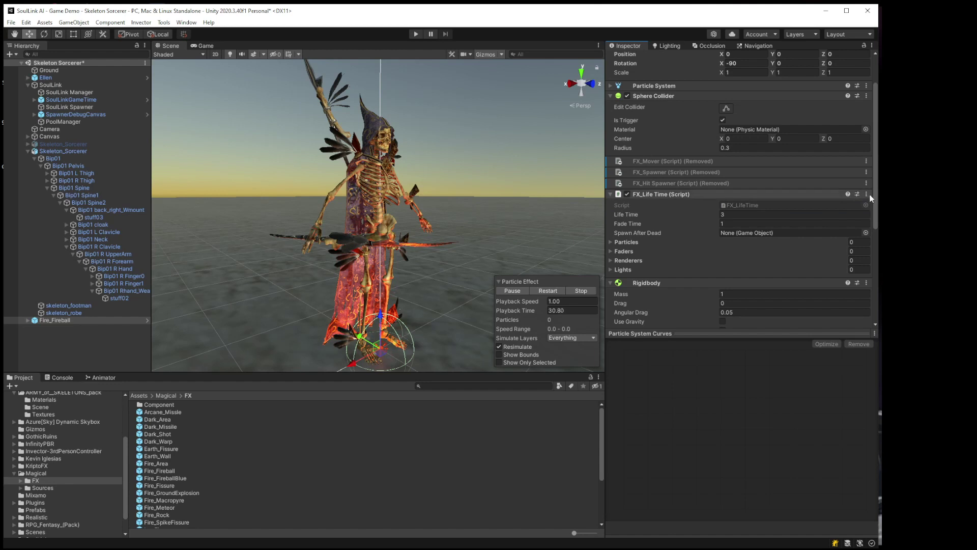
click(866, 194)
click(835, 216)
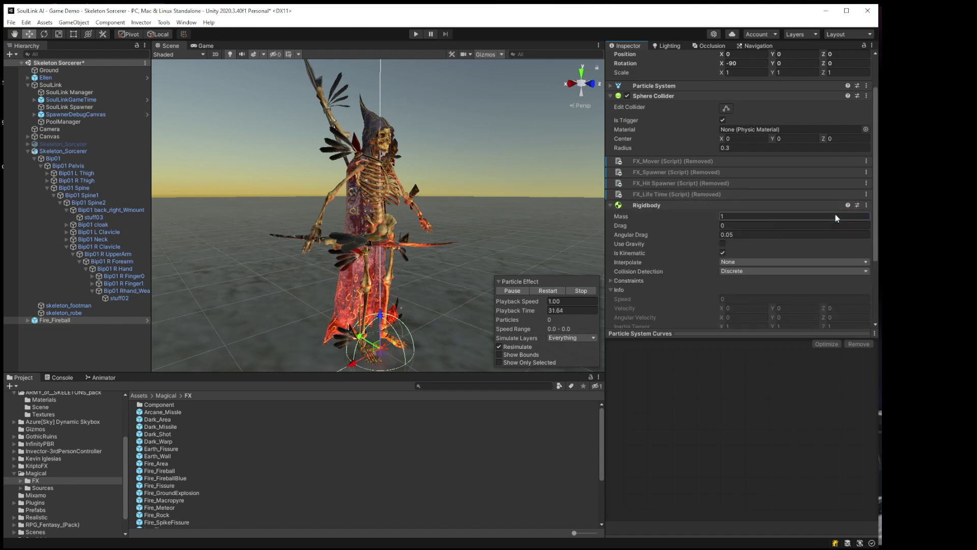
- Collapse the Rigidbody settings and add the Projectile script component to Fire_Fireball
click(612, 204)
click(737, 297)
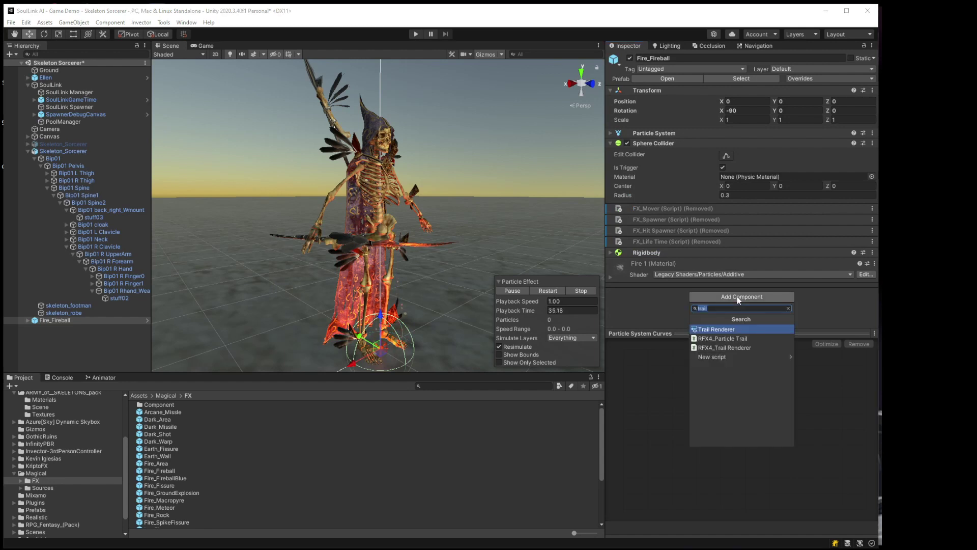
text(projectile)
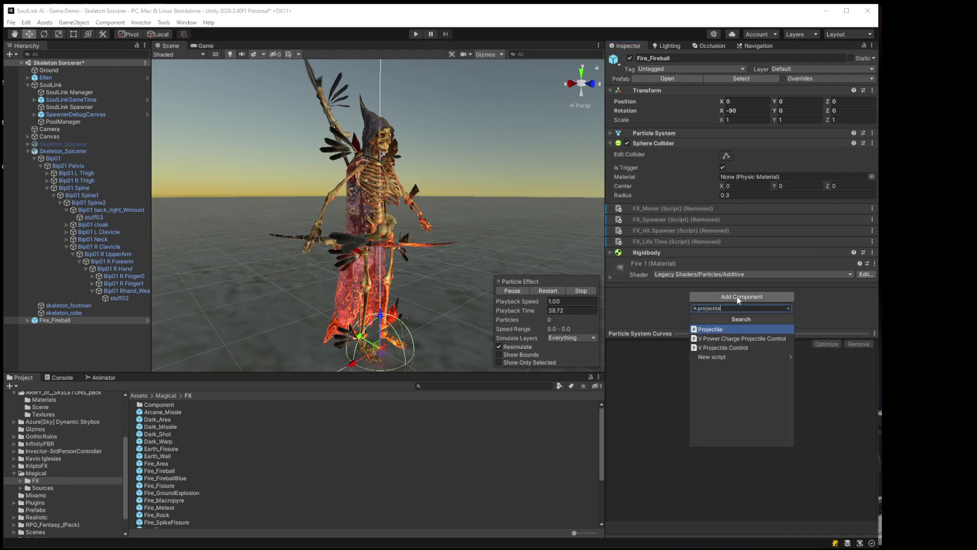
click(707, 329)
- Configure the Projectile component with damage type Fire, Min Damage 10 and Destroy On Hit enabled
scroll(689, 297, down, 3)
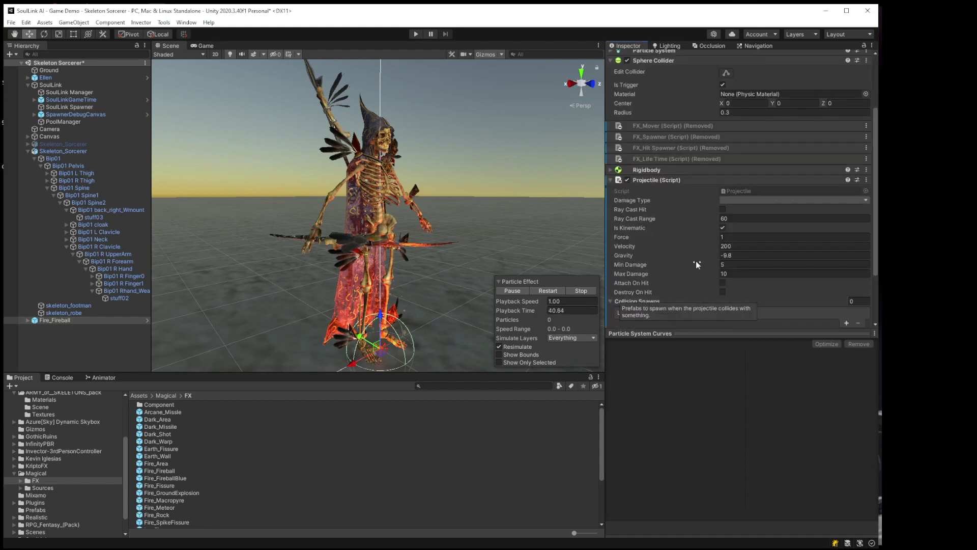
click(727, 199)
click(738, 241)
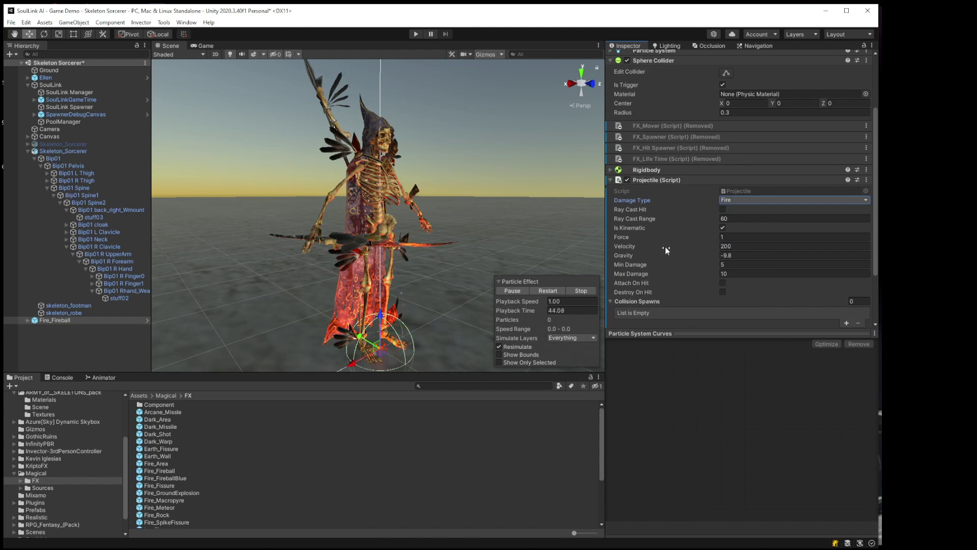
click(747, 264)
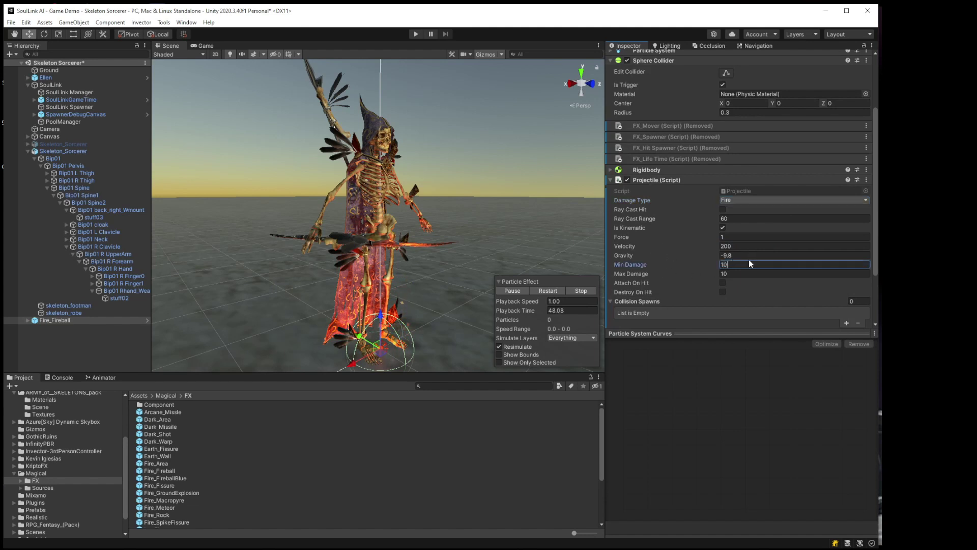
click(743, 274)
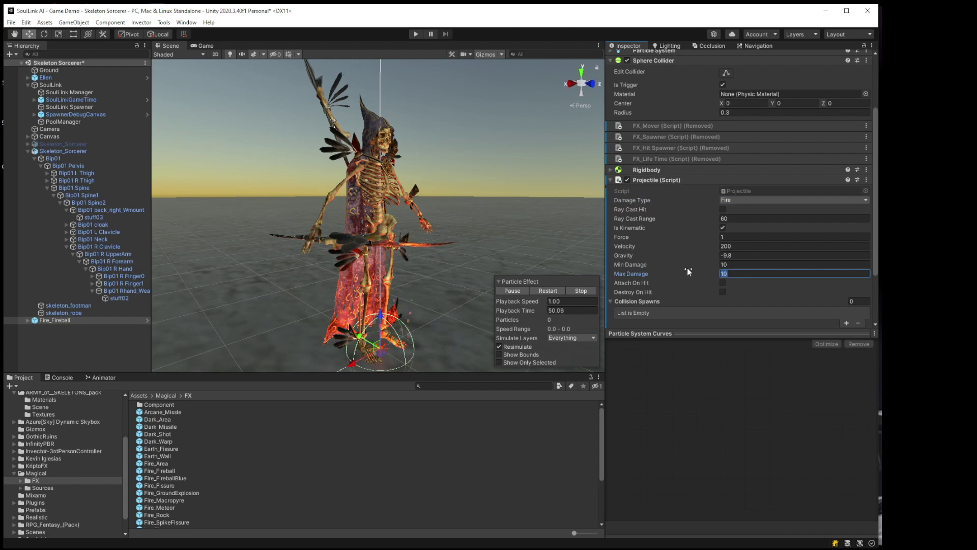
click(722, 292)
scroll(697, 294, down, 3)
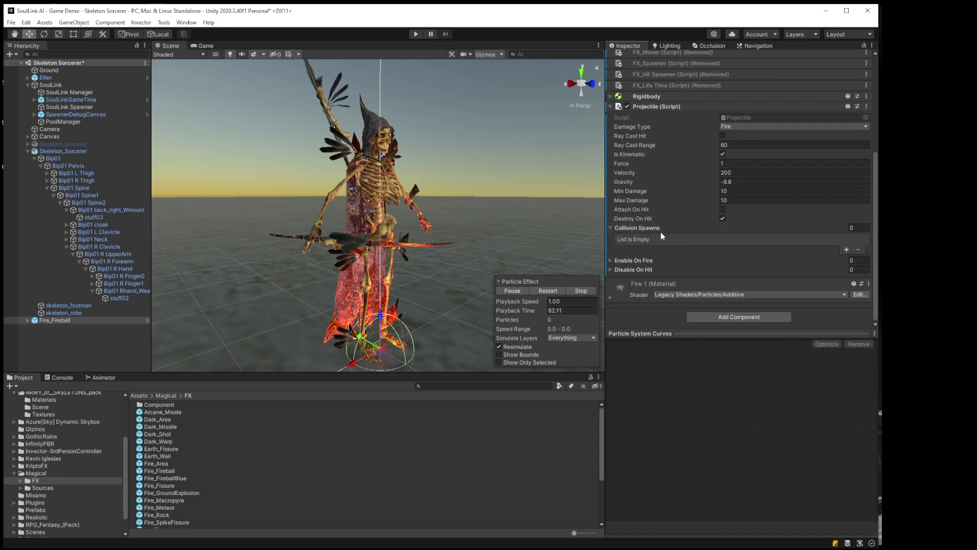
scroll(660, 232, up, 3)
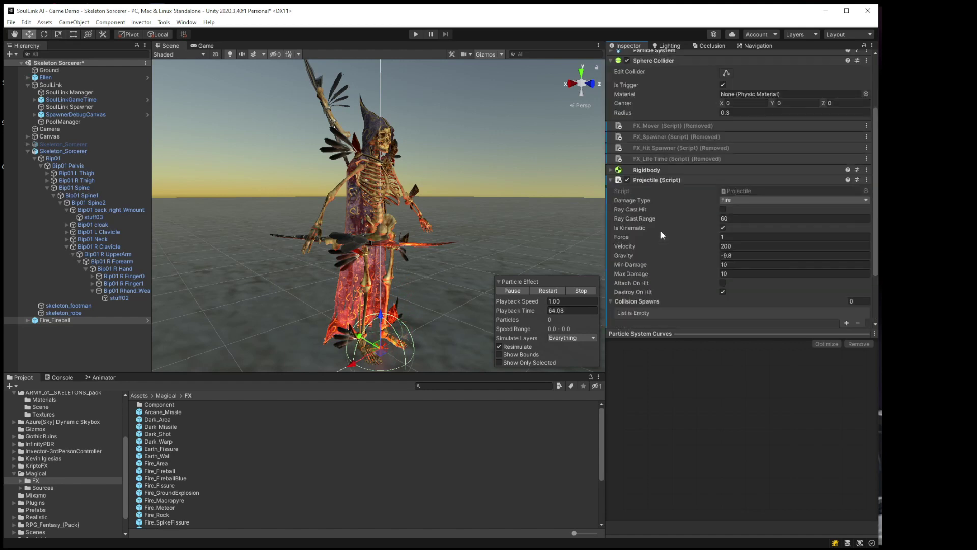
scroll(661, 231, down, 3)
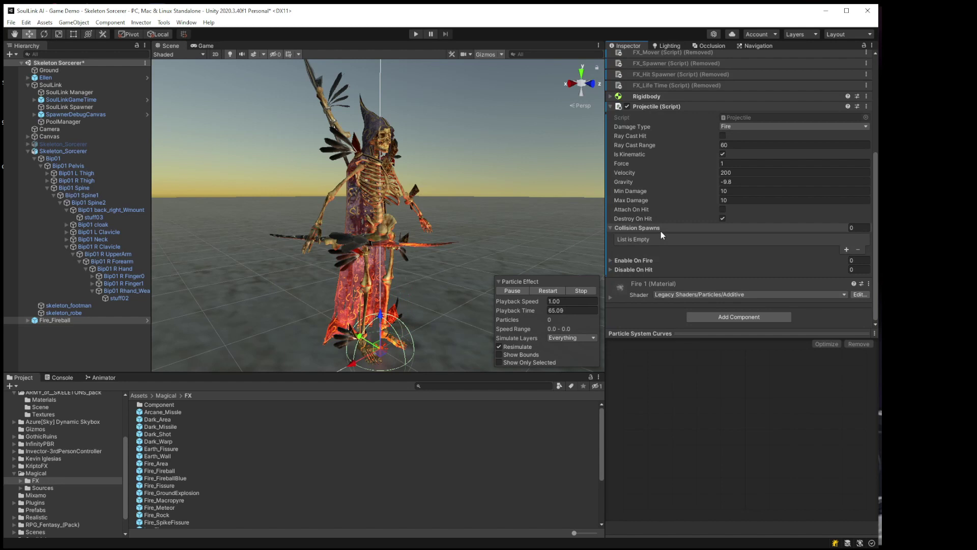
- Add the Timed Despawn component to Fire_Fireball and set its Despawn Time to 5
click(725, 316)
text(timed)
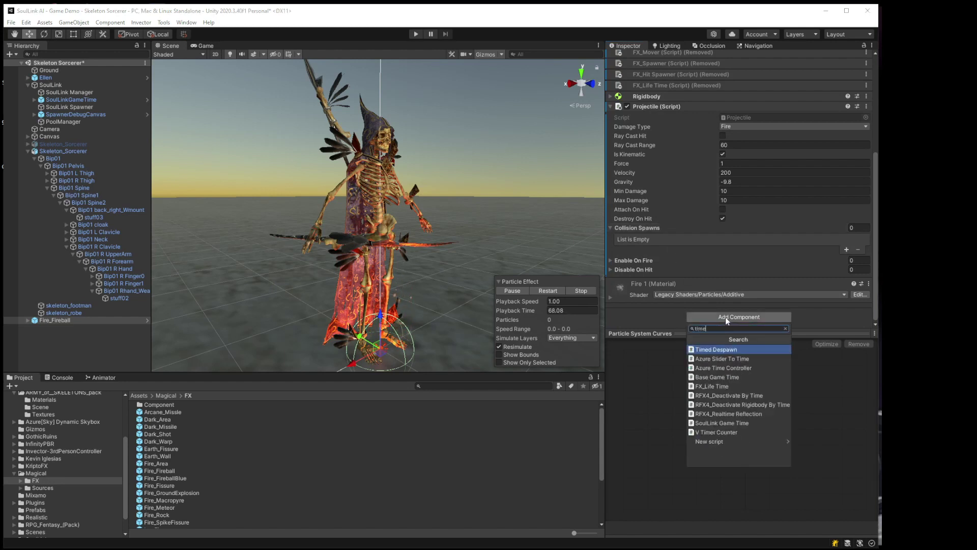
click(728, 349)
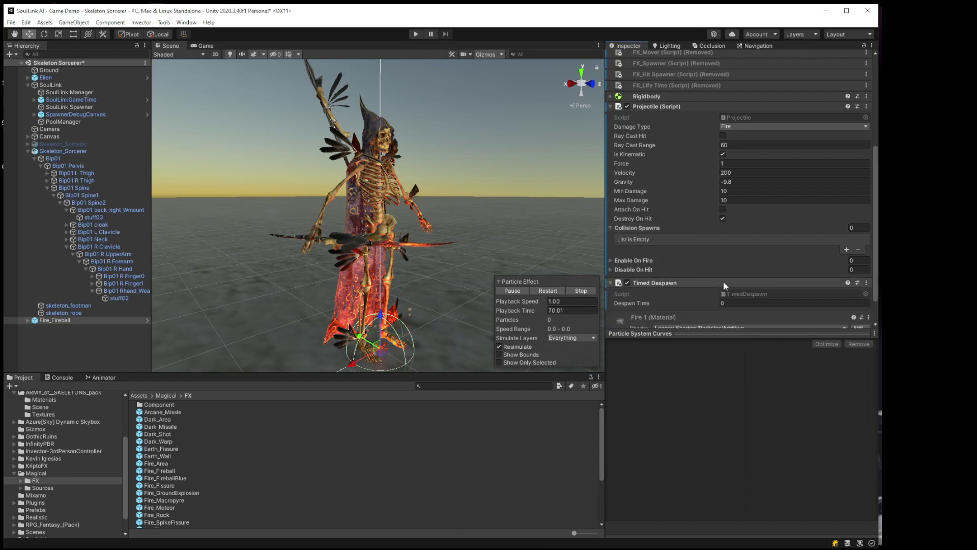
click(731, 270)
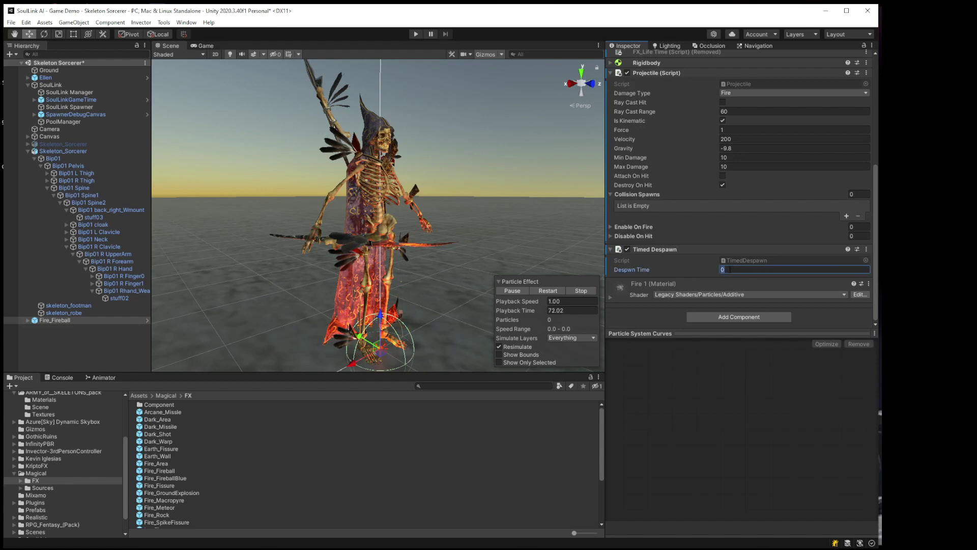
text(5)
- Add the Spawnable component to Fire_Fireball with Despawn Delay 0, Is Persistent enabled, and Requires Nav Mesh and Disable Agent On Despawn disabled
click(713, 316)
text(spawnable)
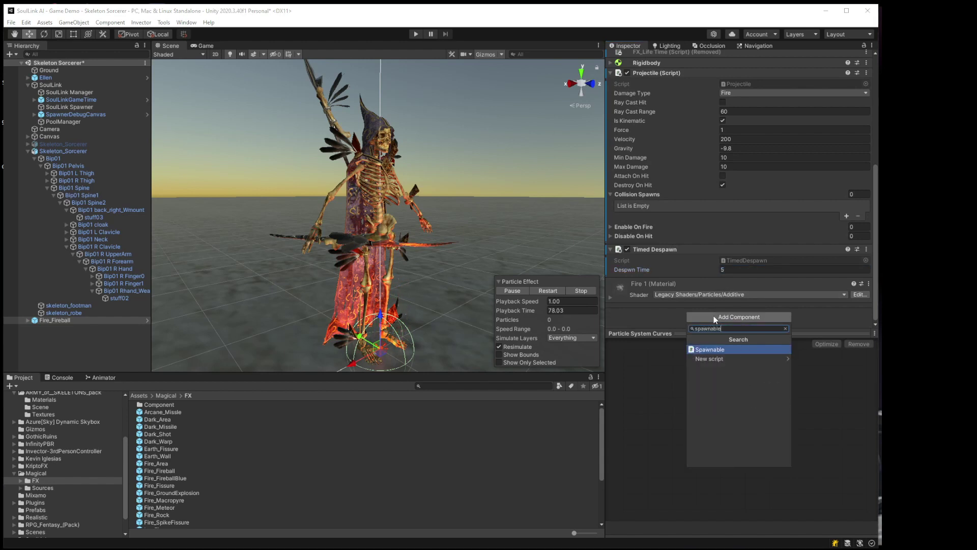
click(721, 349)
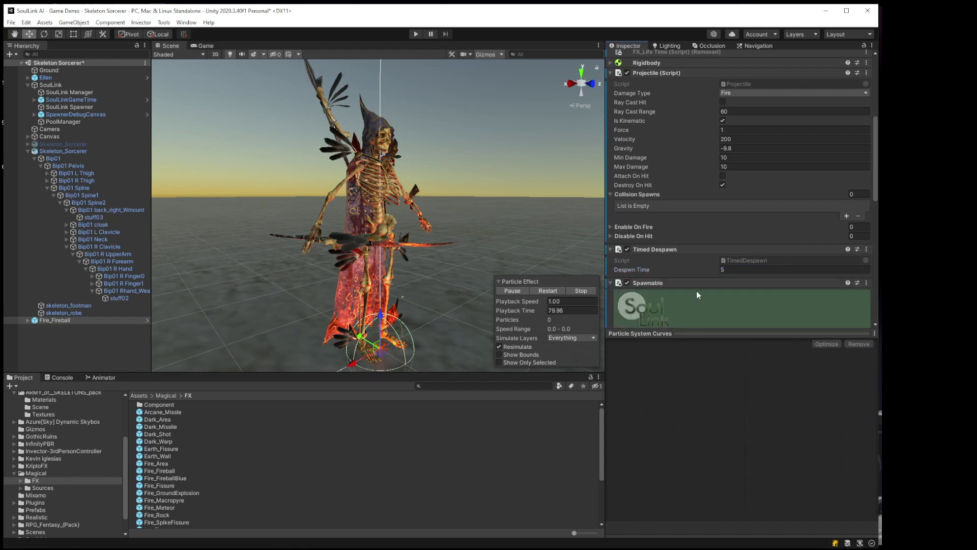
scroll(696, 291, down, 5)
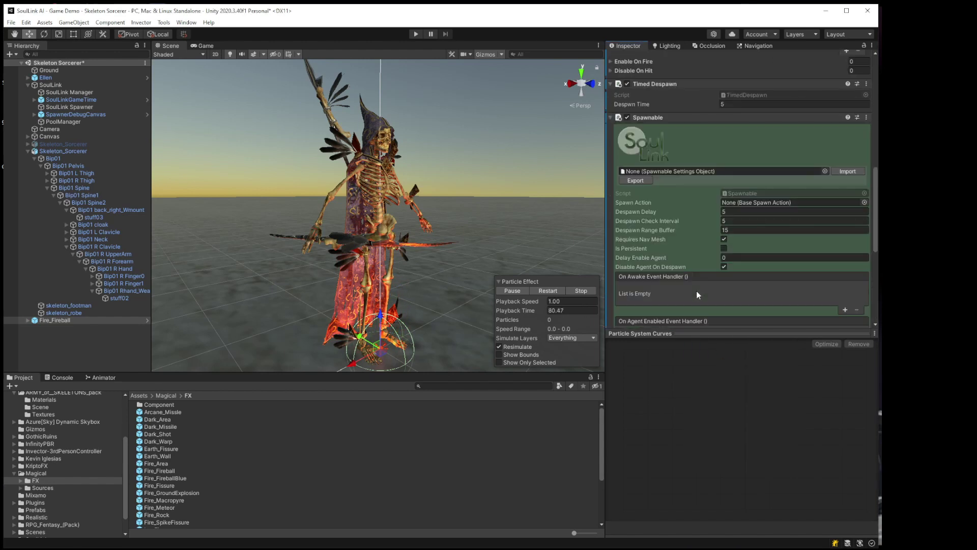
click(740, 211)
text(0)
click(736, 220)
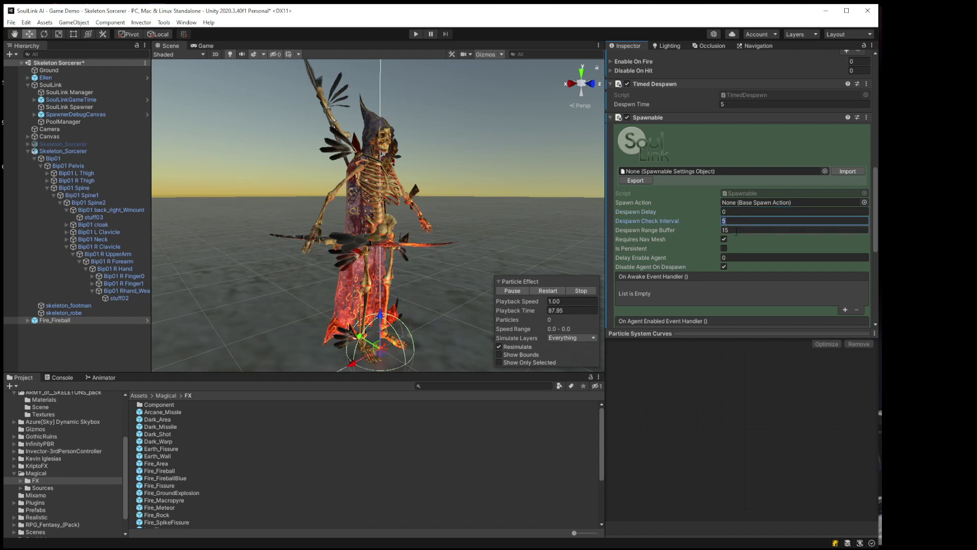
click(725, 239)
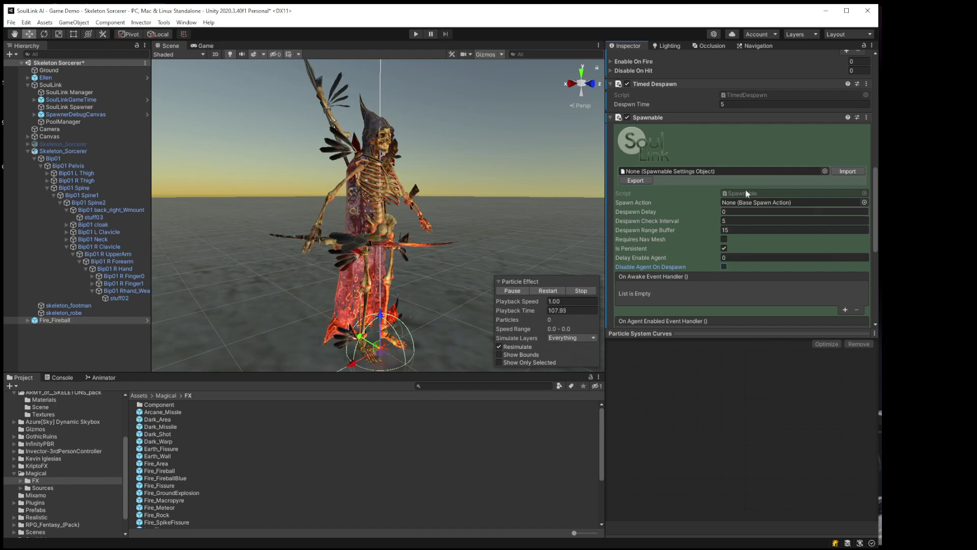
- Save the modified Fire_Fireball from the scene as a new original prefab in the Assets/Prefabs folder
drag(876, 214, 865, 114)
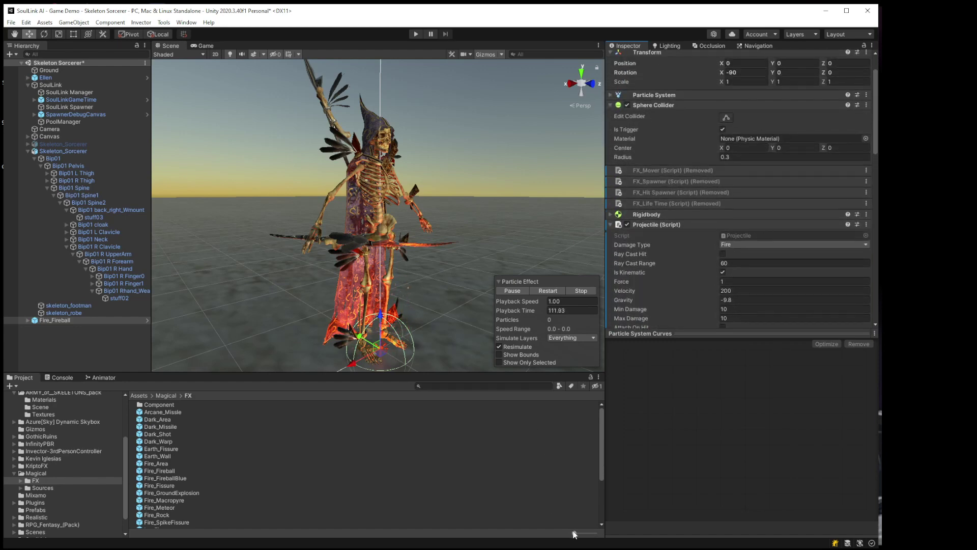
drag(574, 533, 594, 533)
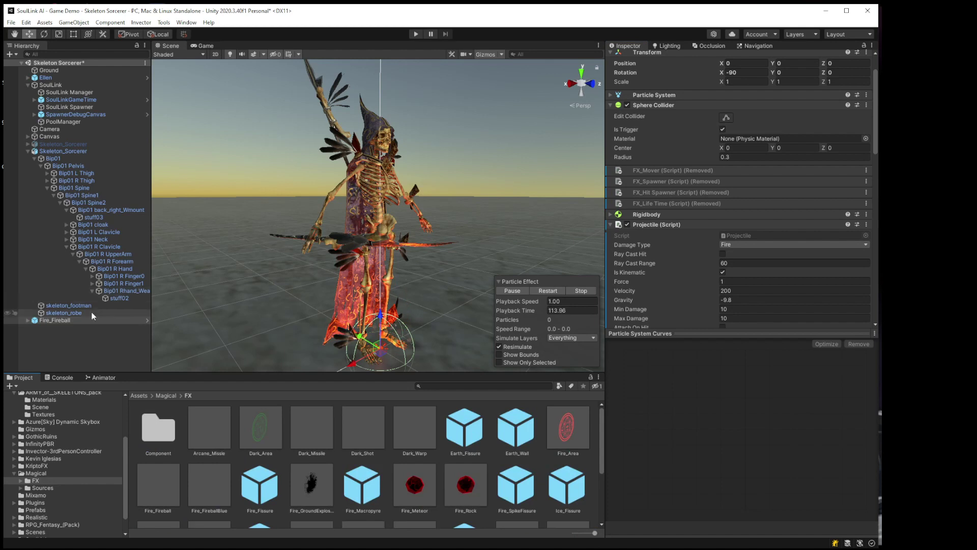
click(37, 510)
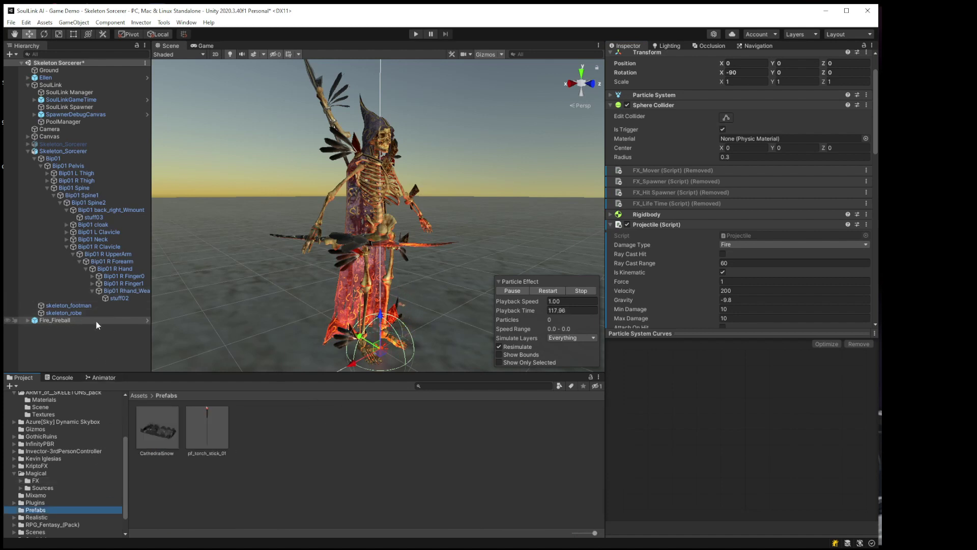
drag(83, 319, 343, 438)
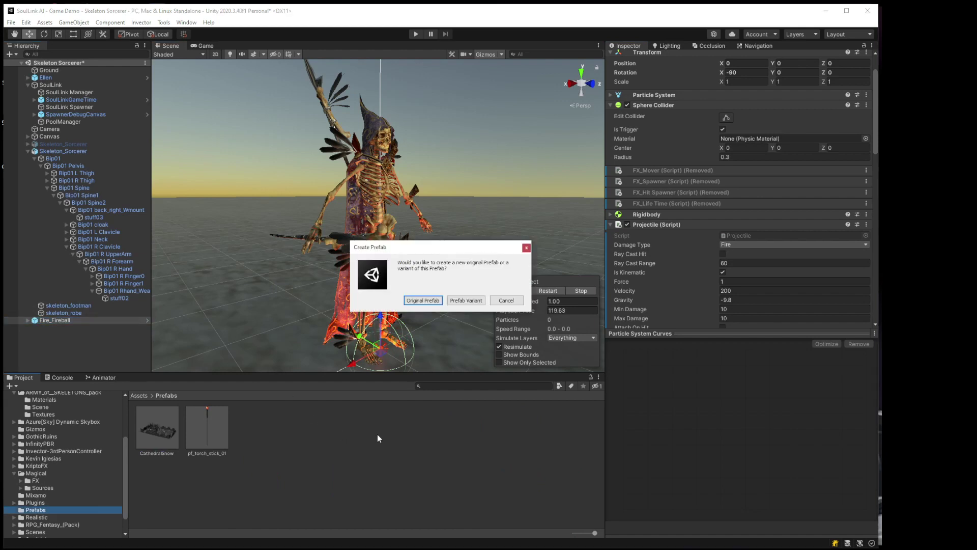
click(423, 300)
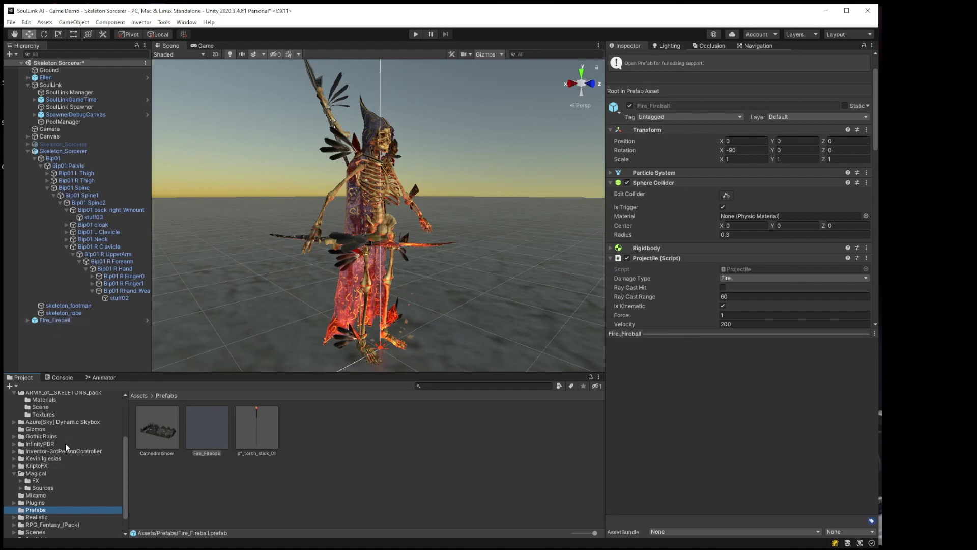
- Look through the effect prefabs in the Magical/FX folder for an explosion to go with the fireball
click(28, 479)
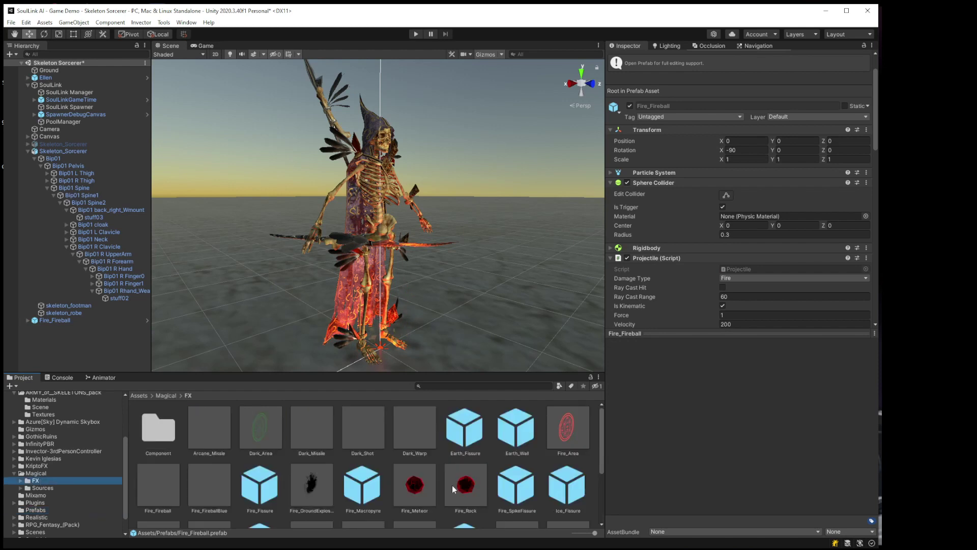
drag(595, 533, 571, 533)
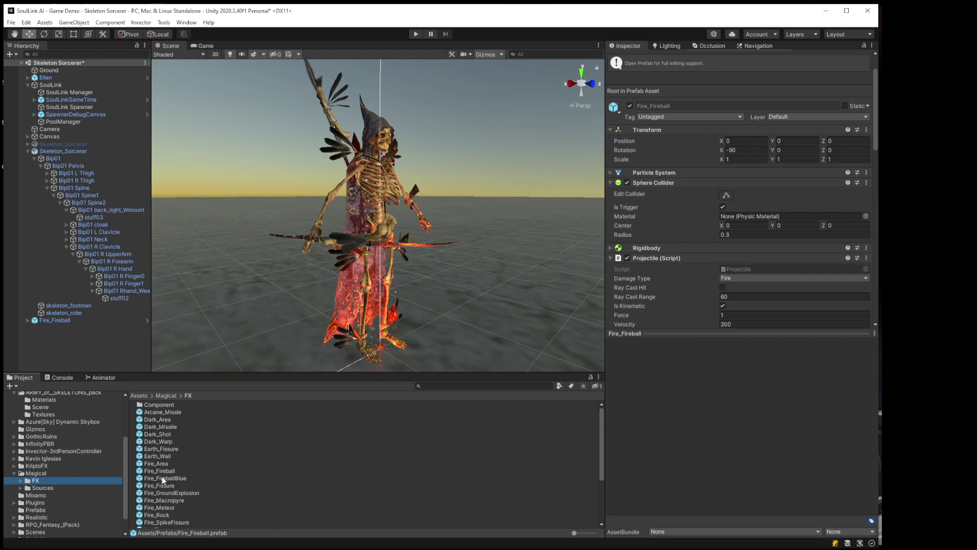
scroll(183, 496, down, 3)
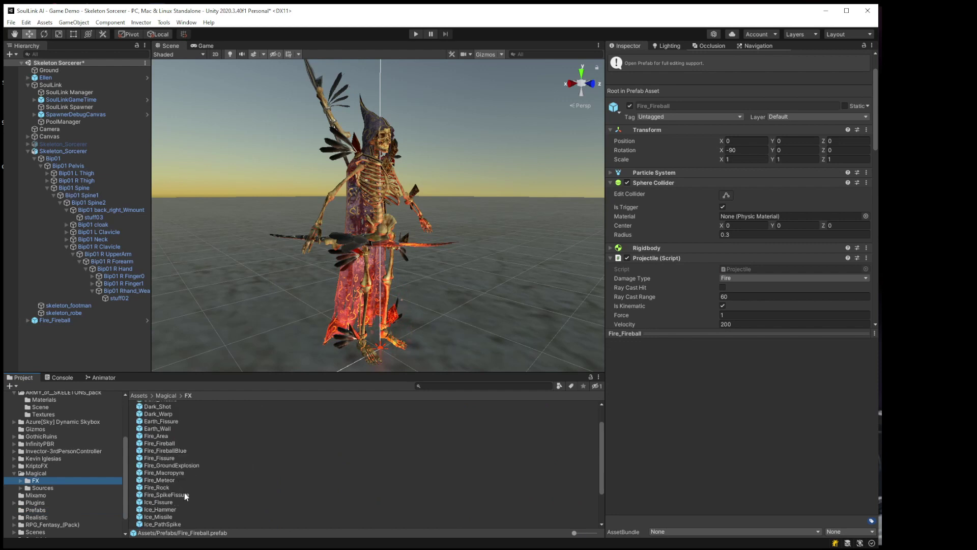
scroll(184, 496, down, 1)
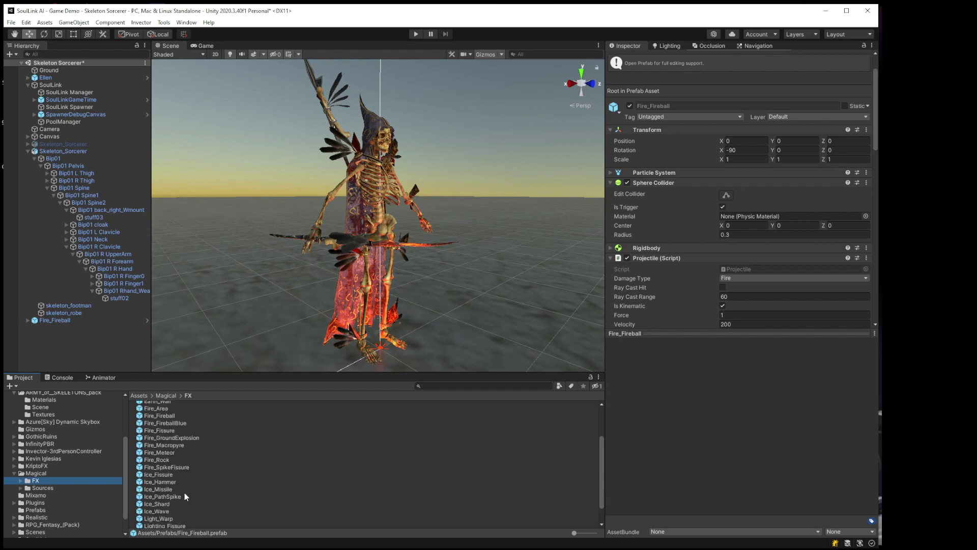
scroll(185, 496, down, 1)
scroll(184, 496, up, 2)
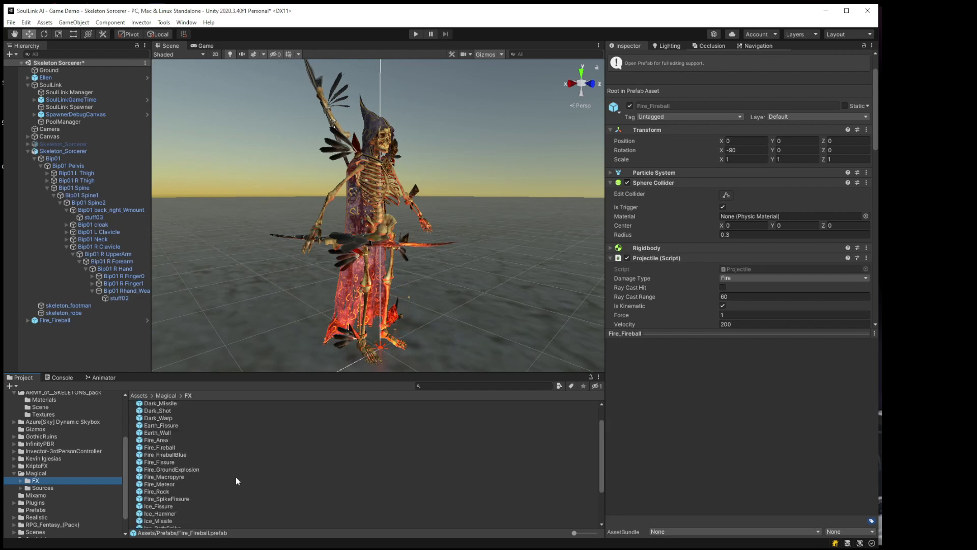
scroll(236, 477, up, 2)
scroll(236, 477, down, 2)
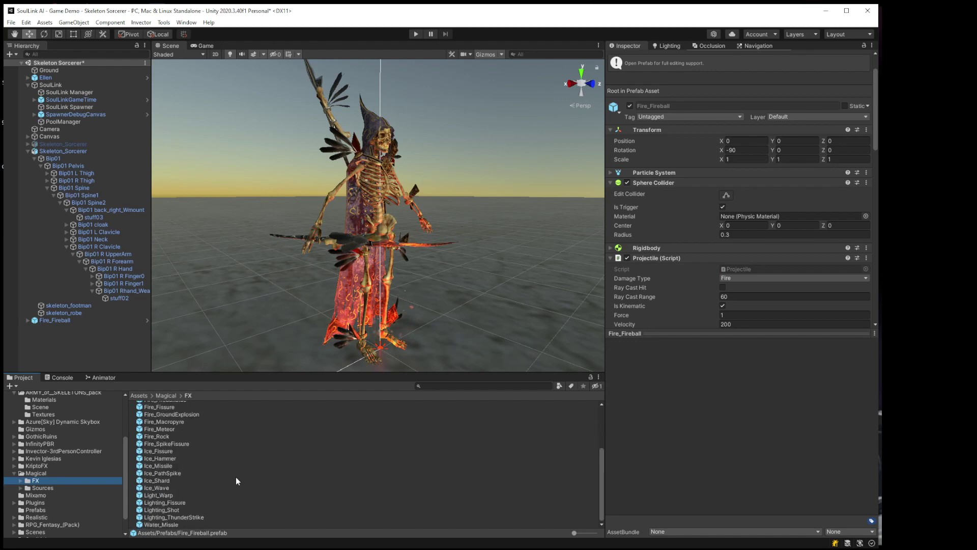
scroll(237, 478, up, 1)
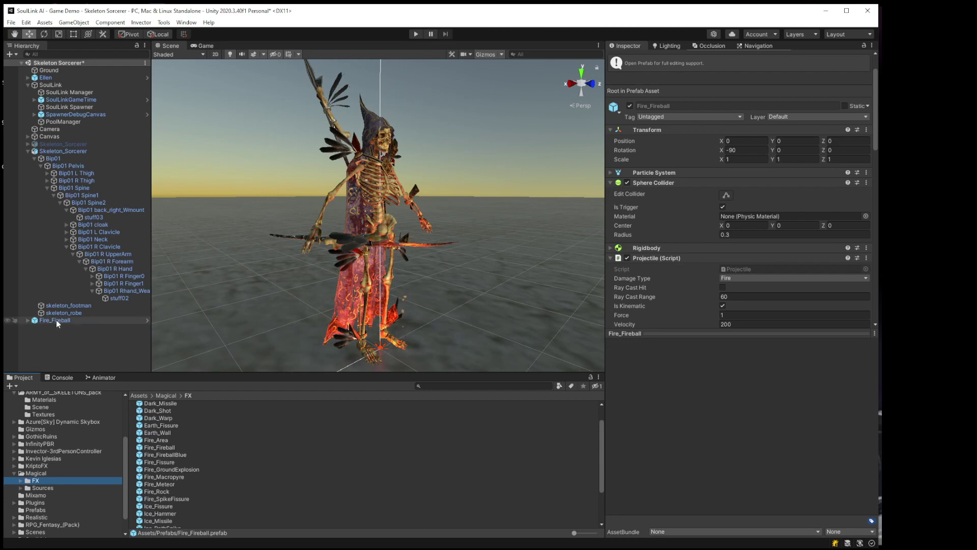
- Locate the Fire_Explosion prefab referenced by the original Fire_Fireball's FX_Hit Spawner and add it to the scene hierarchy
click(170, 447)
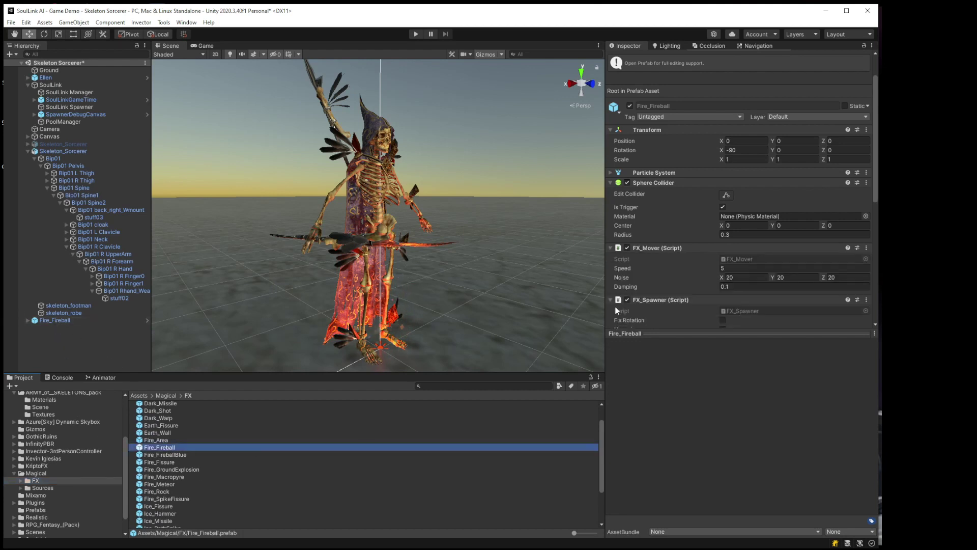
scroll(645, 221, down, 5)
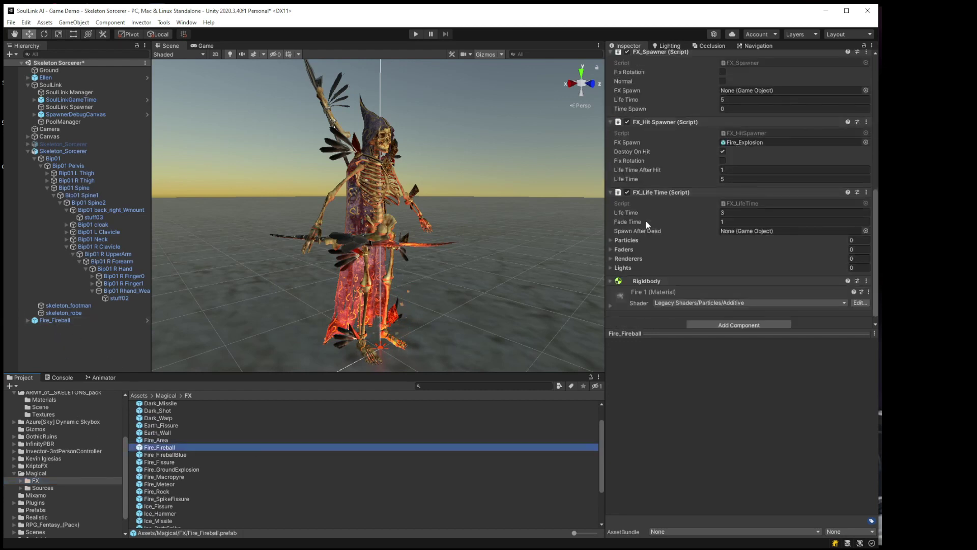
click(737, 141)
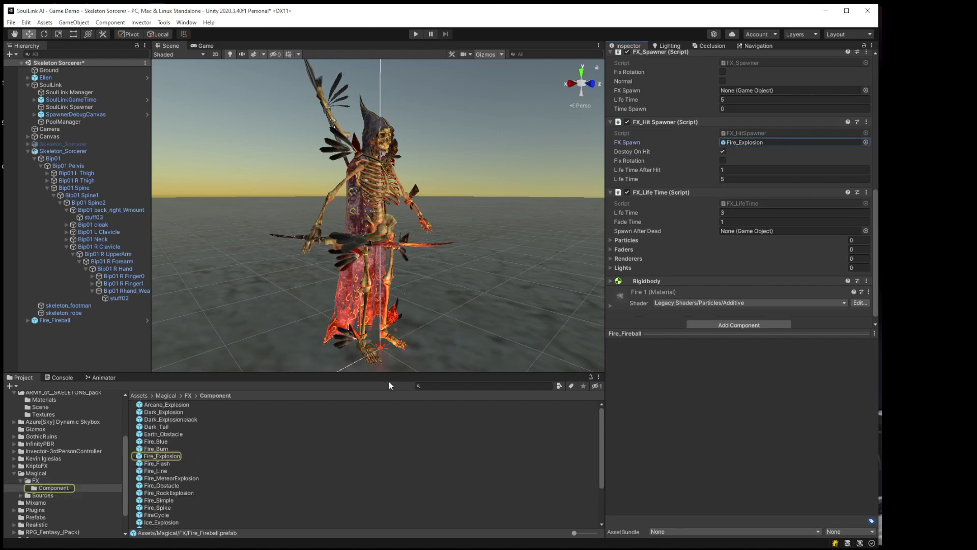
click(158, 456)
drag(158, 454, 79, 363)
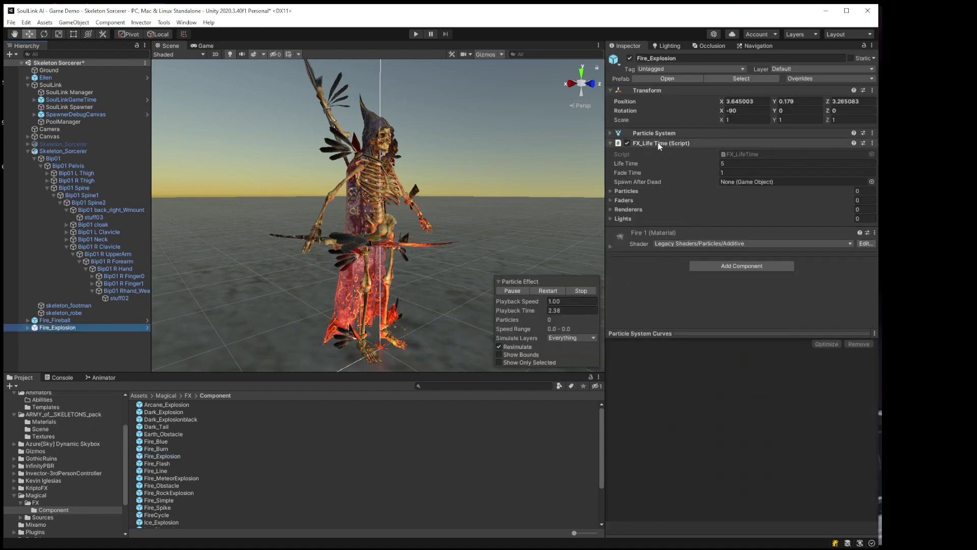
- Replace Fire_Explosion's FX_Life Time script with a Timed Despawn component whose Despawn Time is 5
click(872, 143)
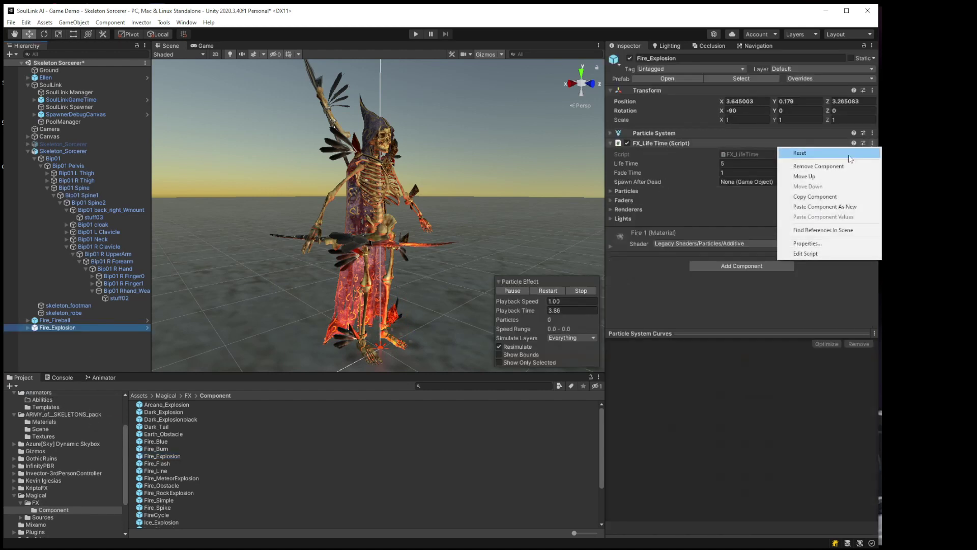
click(836, 166)
click(741, 189)
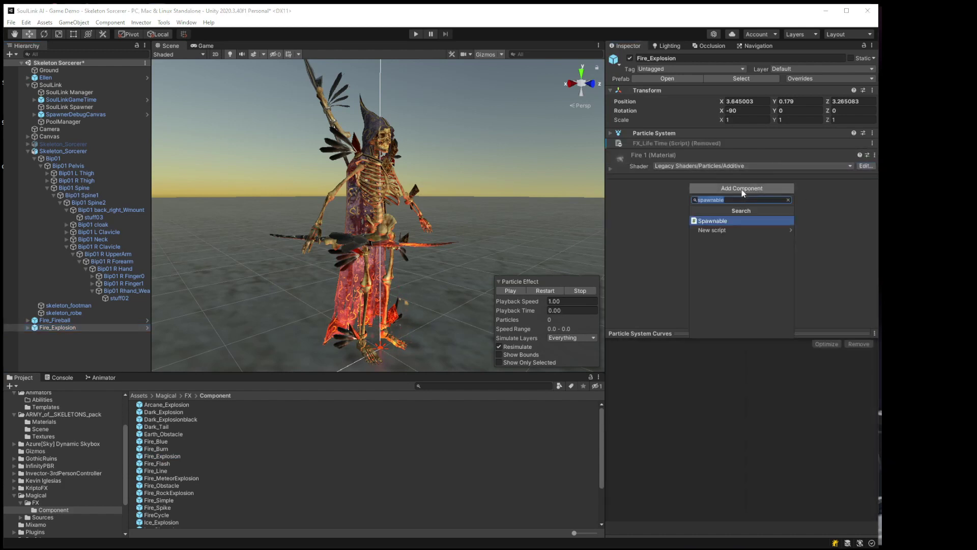
text(timed)
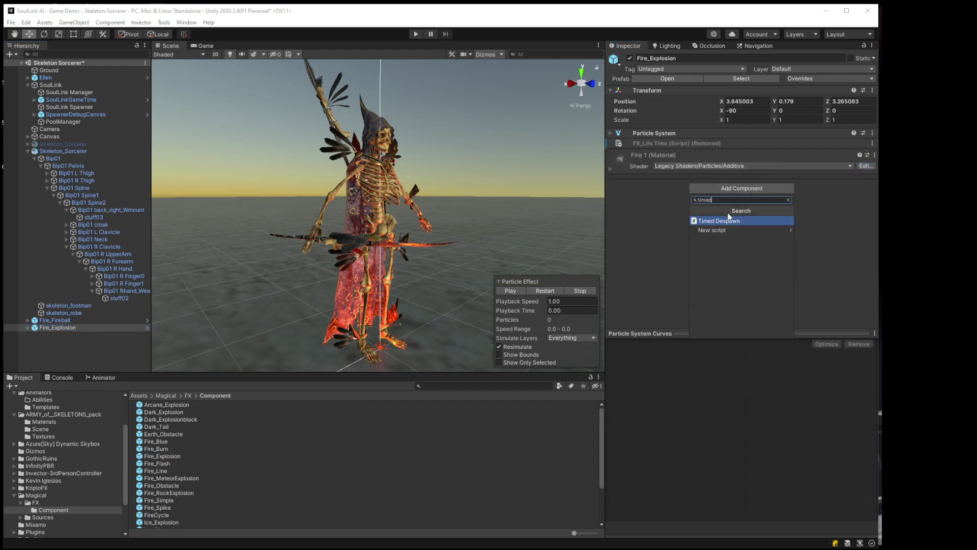
click(724, 223)
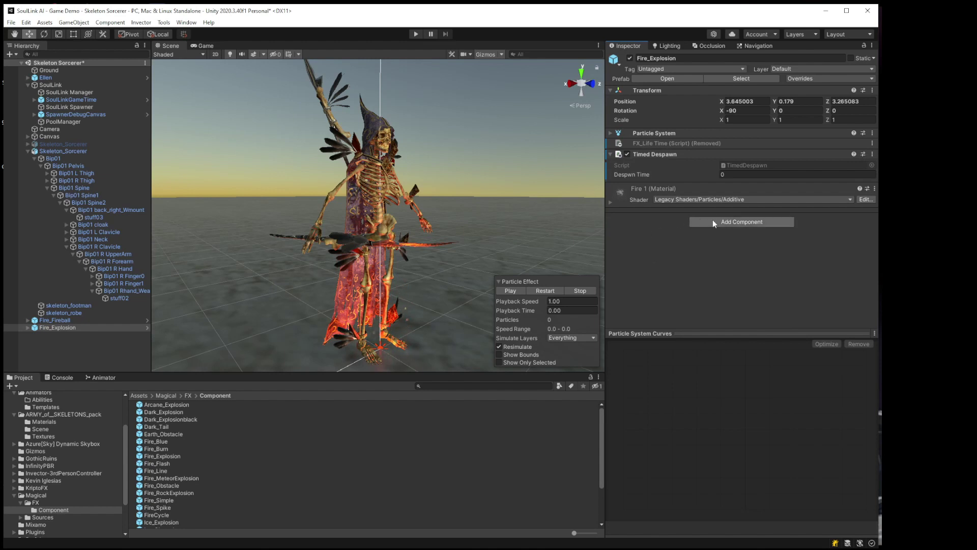
click(739, 174)
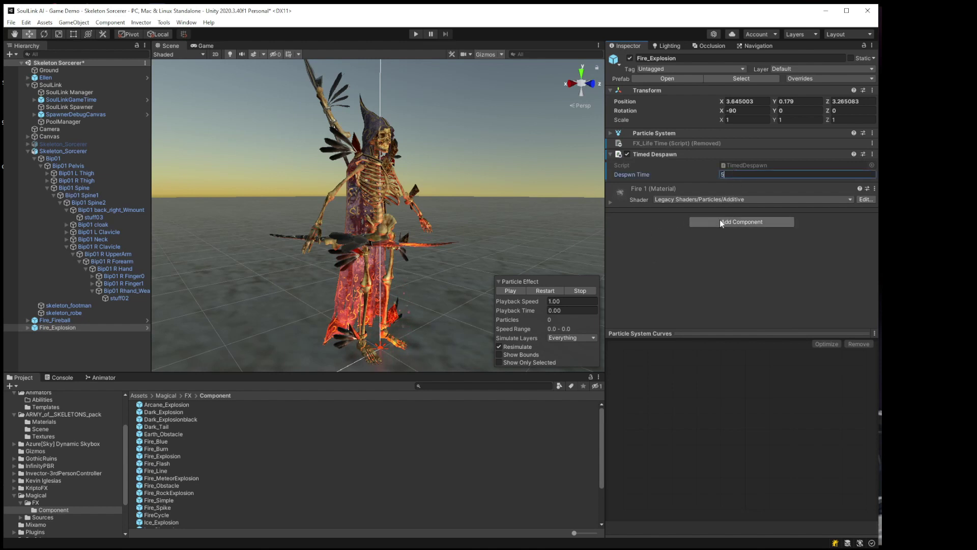
- Add a Spawnable component to Fire_Explosion with Despawn Delay 0, Is Persistent enabled, Requires Nav Mesh and Disable Agent On Despawn disabled, and collapse it
click(732, 225)
text(spawn)
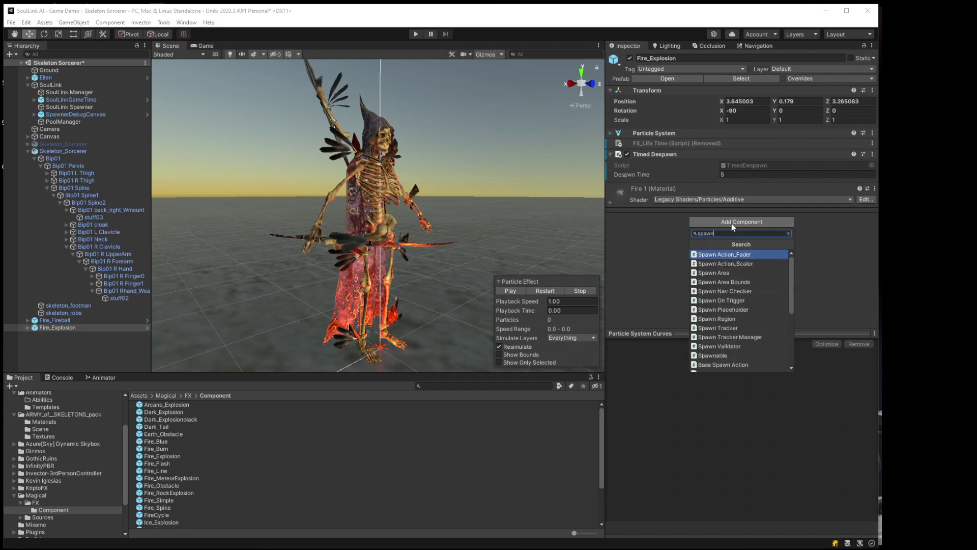
click(725, 355)
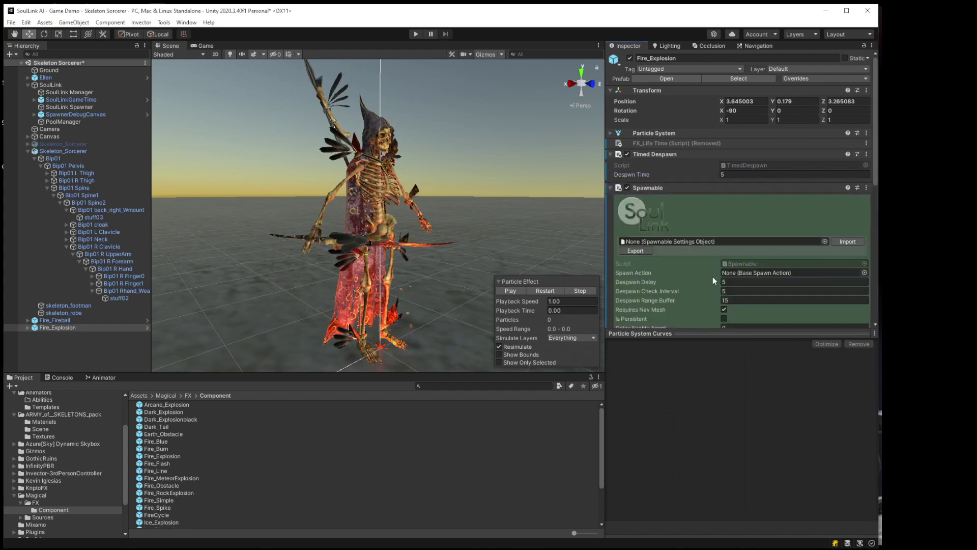
scroll(715, 281, down, 5)
click(763, 116)
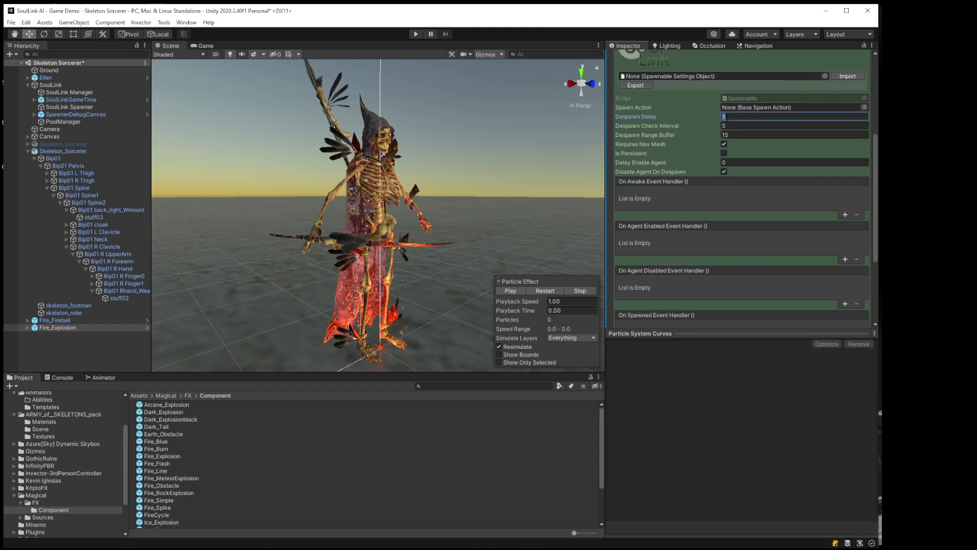
text(0)
click(724, 144)
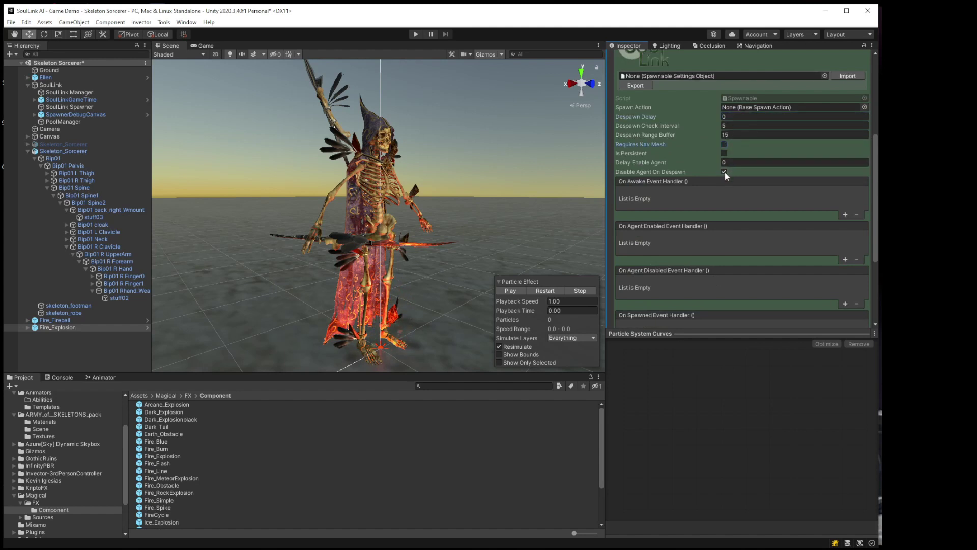
click(724, 153)
click(724, 172)
mouse_move(660, 158)
scroll(740, 222, up, 5)
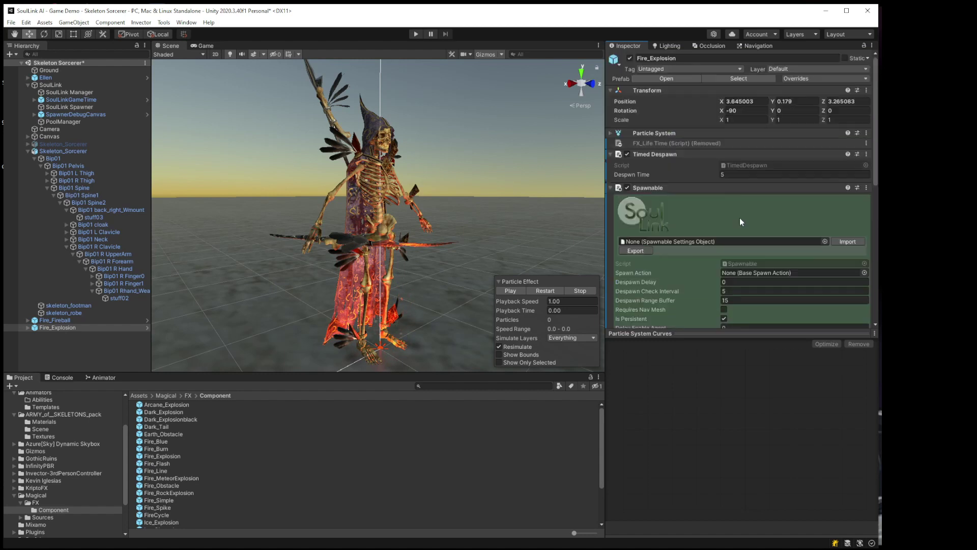
click(612, 189)
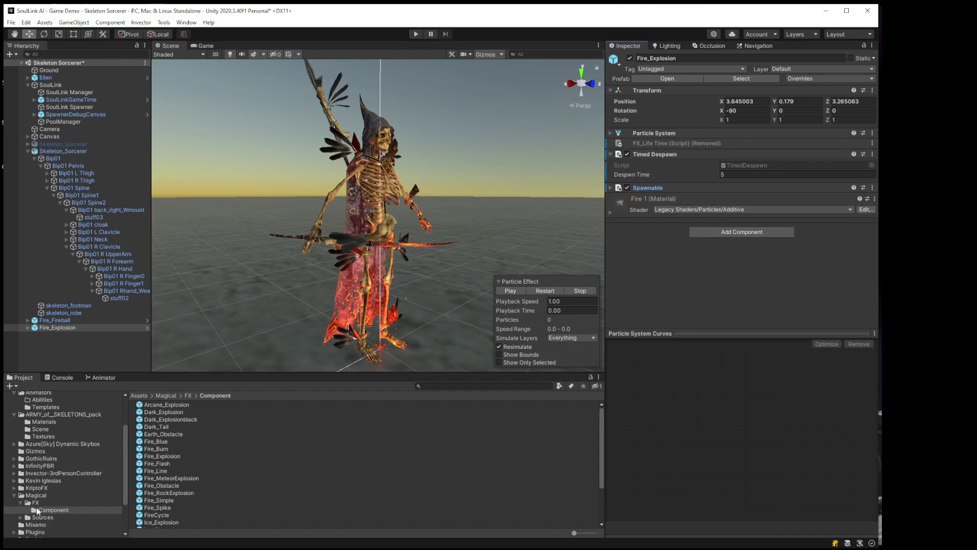
- Save the Fire_Explosion scene object as a prefab in the Assets/Prefabs folder, with the folder's assets shown as large thumbnails
scroll(34, 481, down, 3)
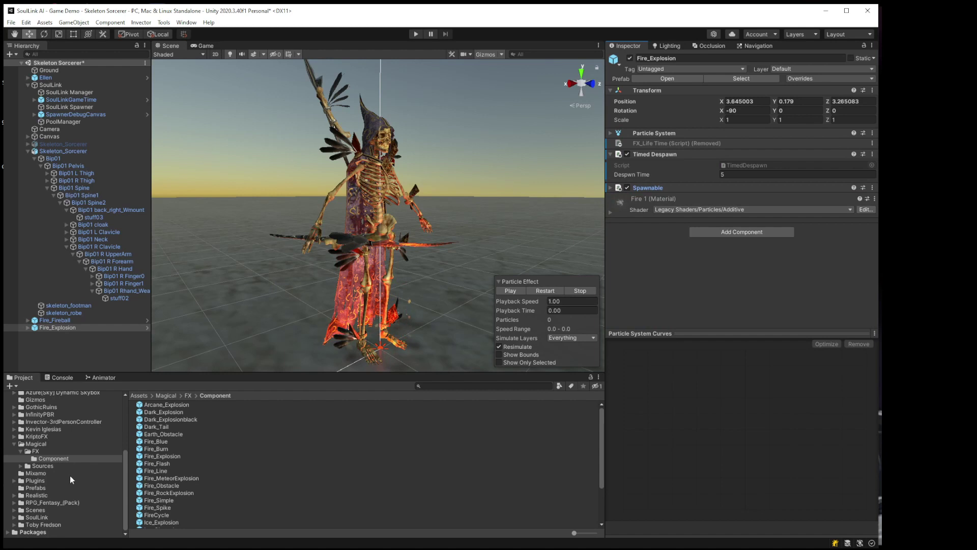
click(32, 485)
drag(574, 533, 594, 533)
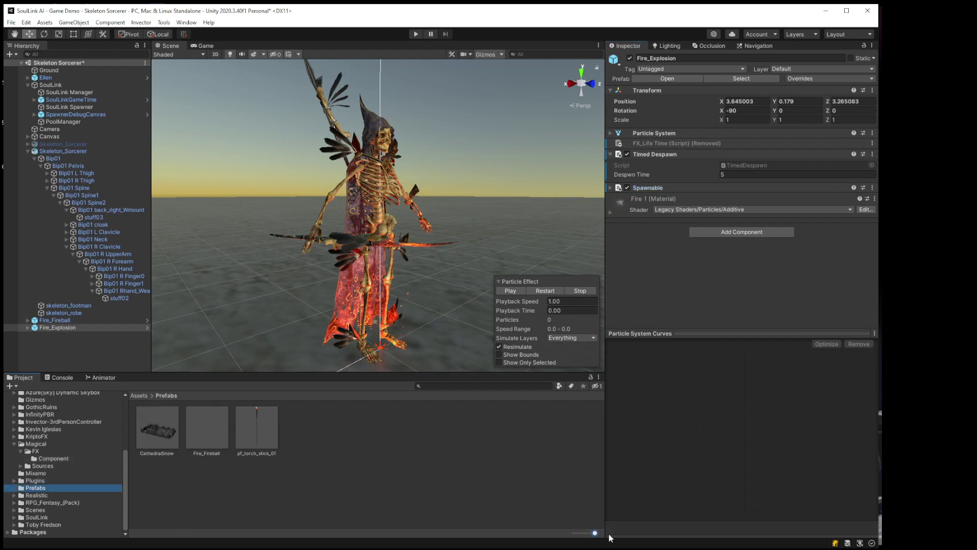
click(68, 326)
drag(69, 326, 362, 428)
click(422, 300)
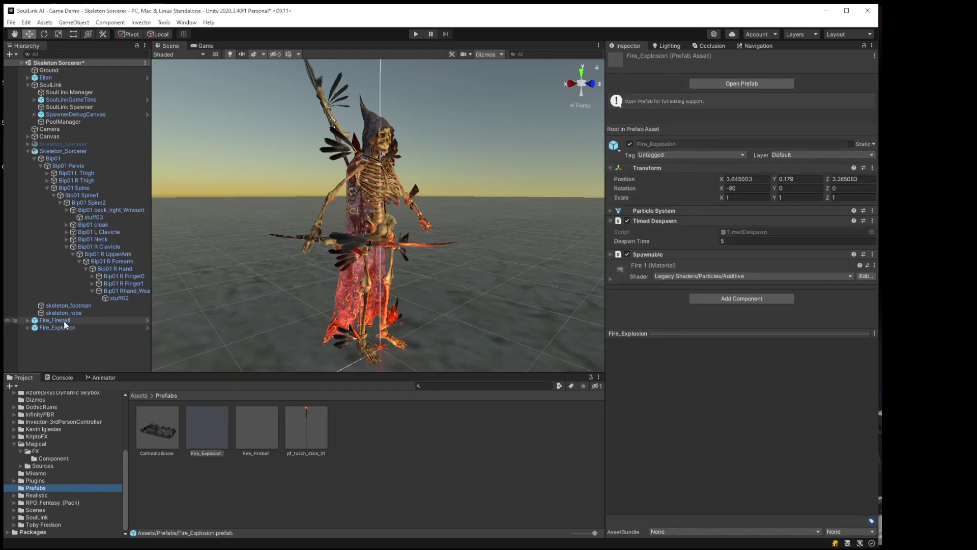
- Add a Collision Spawns element to the Fire_Fireball prefab's Projectile script and assign the Fire_Explosion prefab to it
click(240, 422)
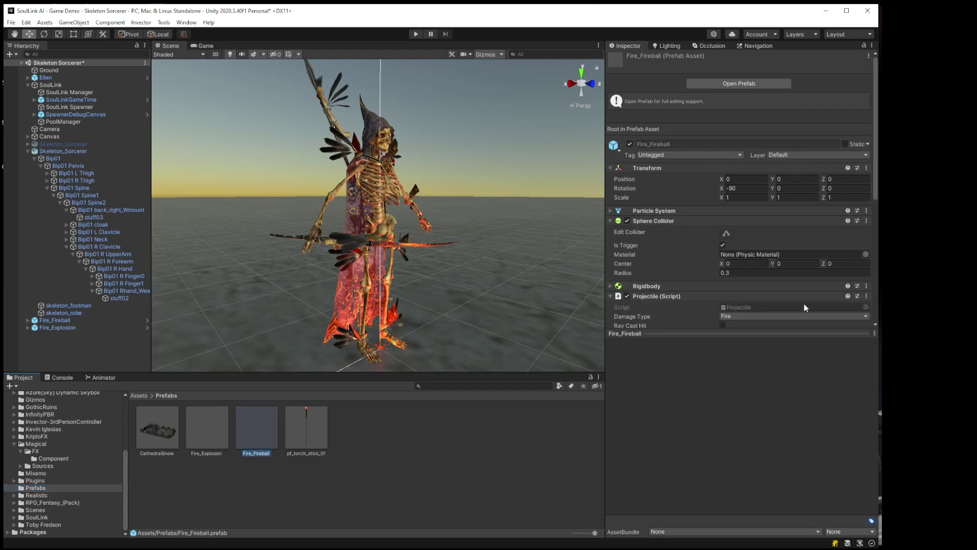
scroll(696, 268, down, 10)
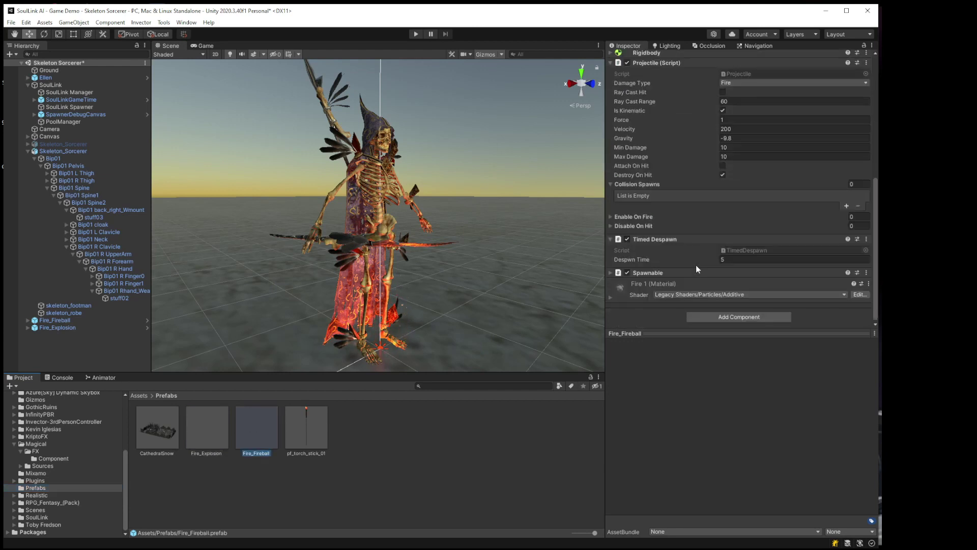
click(846, 205)
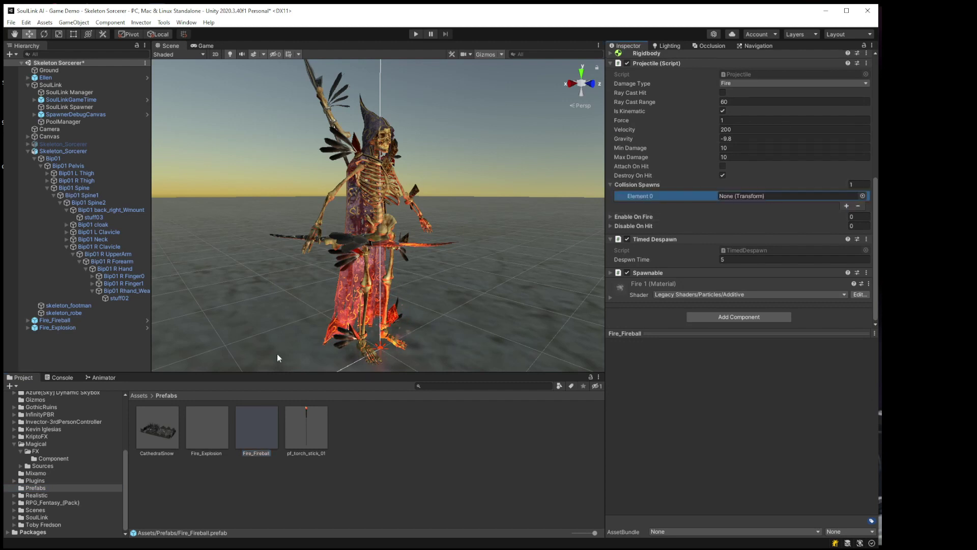
drag(210, 427, 752, 196)
- Delete the Fire_Fireball and Fire_Explosion instances from the scene hierarchy
click(69, 320)
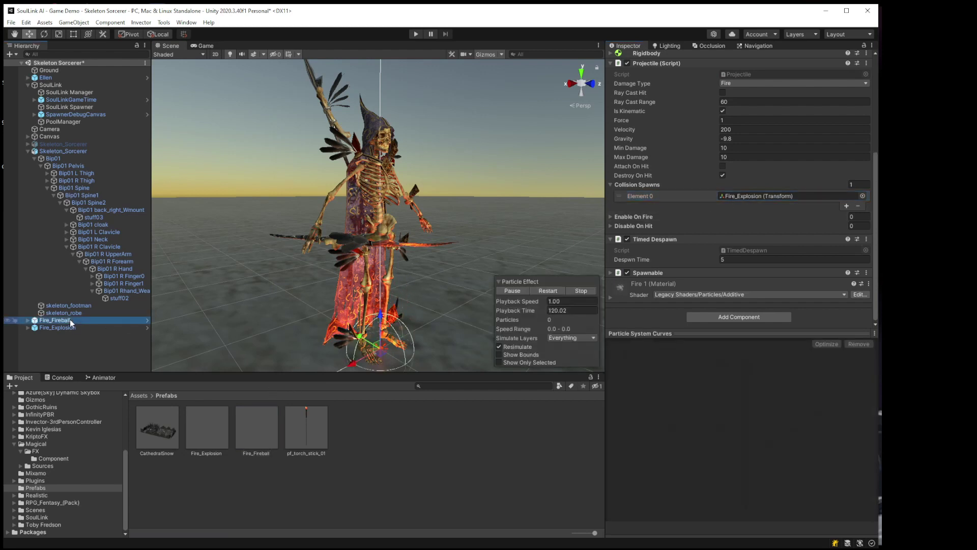
key(Delete)
click(69, 320)
key(Delete)
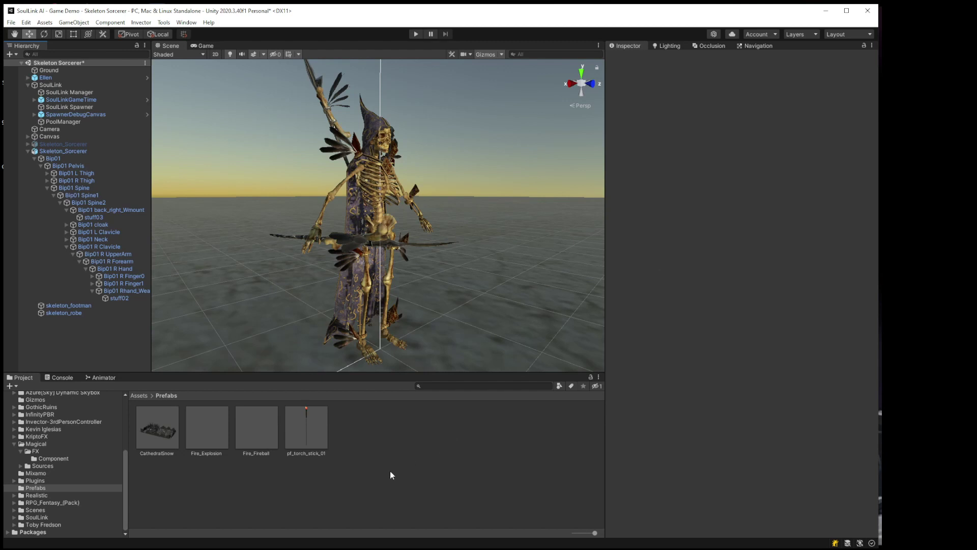
- Create a SoulLink AI Ability Object named Fireball in the Animators/Abilities folder
scroll(121, 436, up, 3)
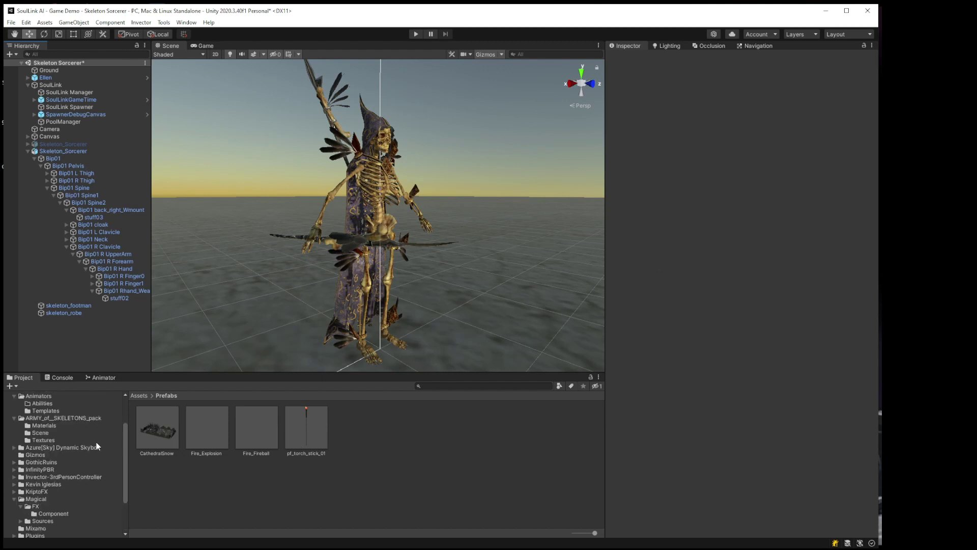
click(36, 404)
right_click(249, 458)
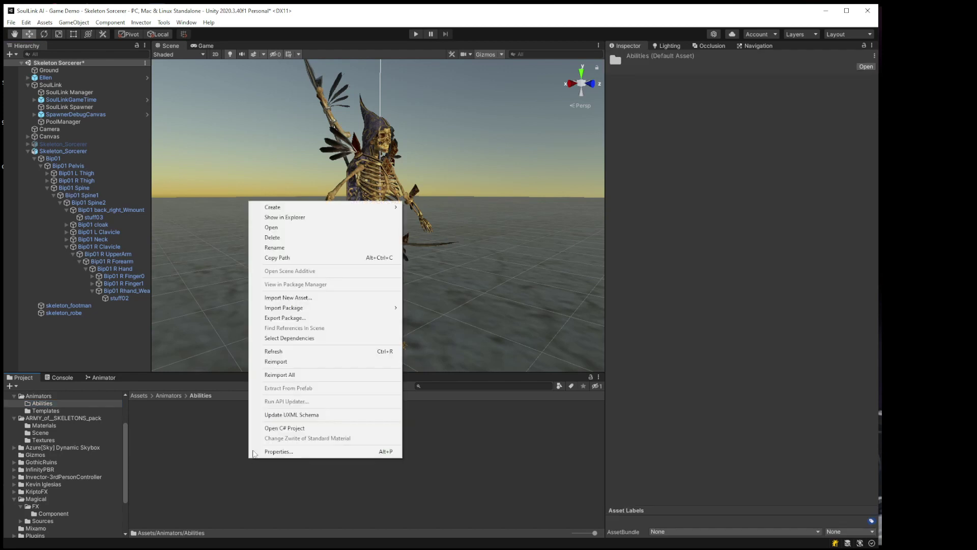
mouse_move(322, 211)
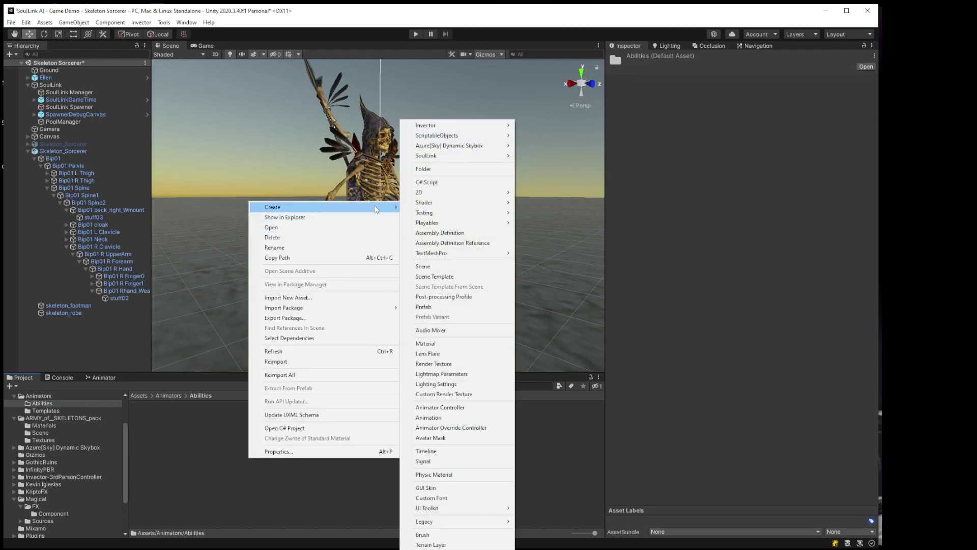
mouse_move(441, 161)
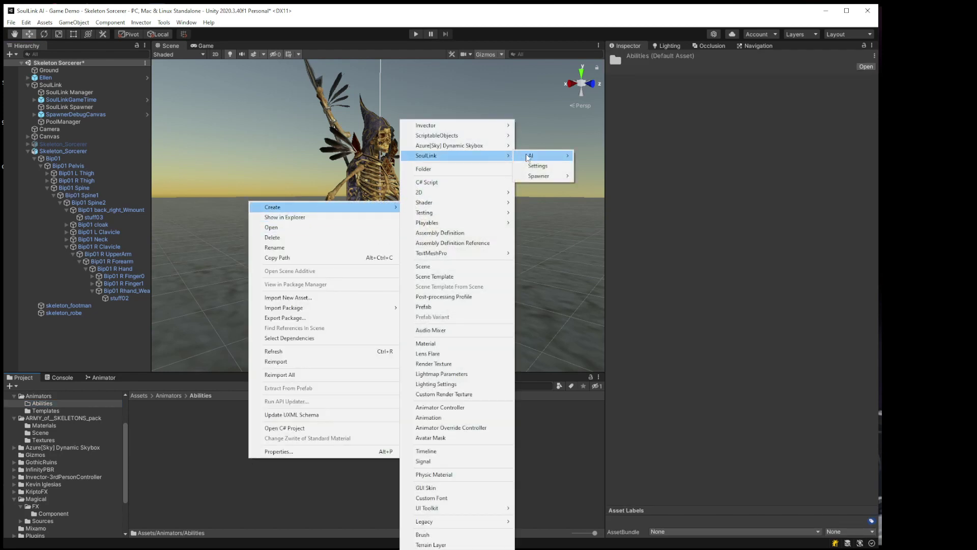
mouse_move(528, 158)
click(604, 176)
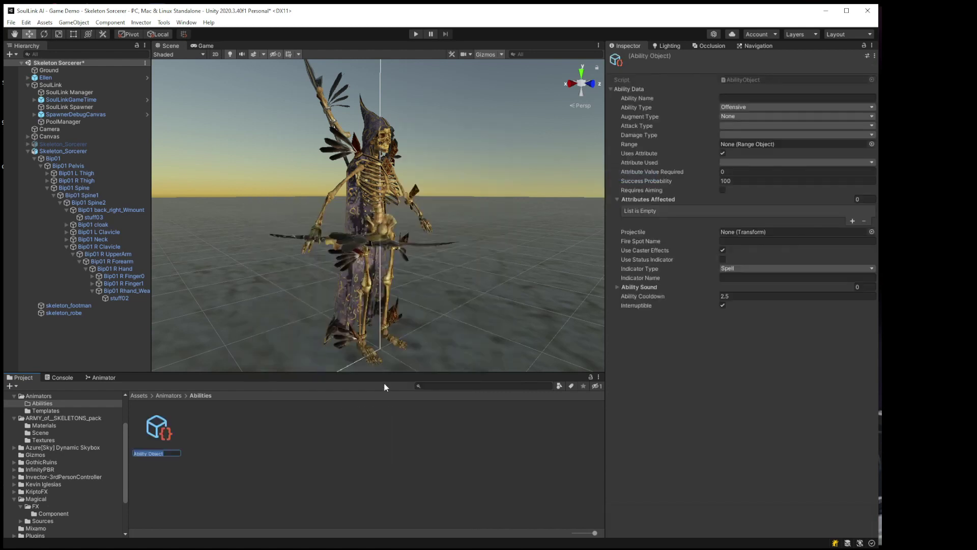
text(Fireball)
key(Return)
- Set the Fireball ability's name to Fireball, Attack Type to Ranged, Damage Type to Fire and Range to Medium Range
click(747, 99)
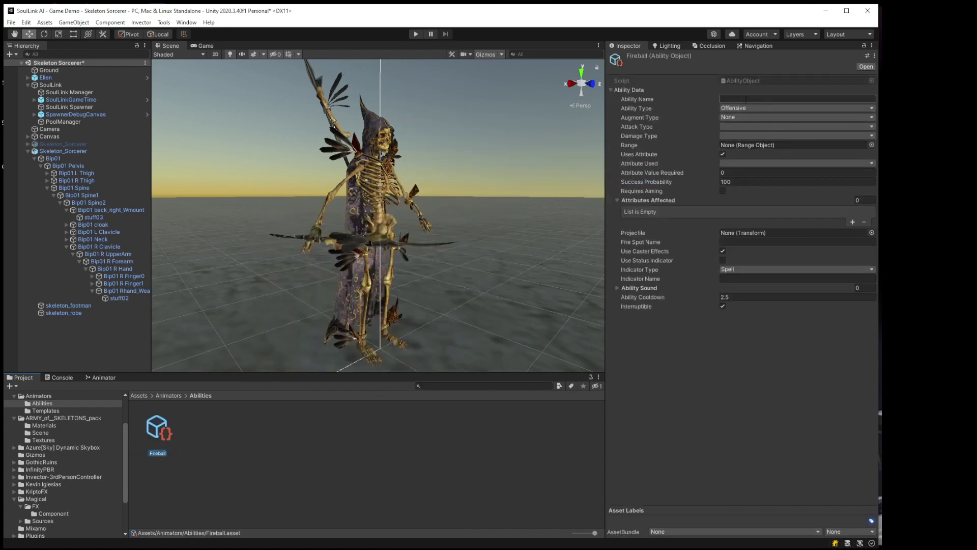
text(Fireball)
click(732, 127)
click(738, 146)
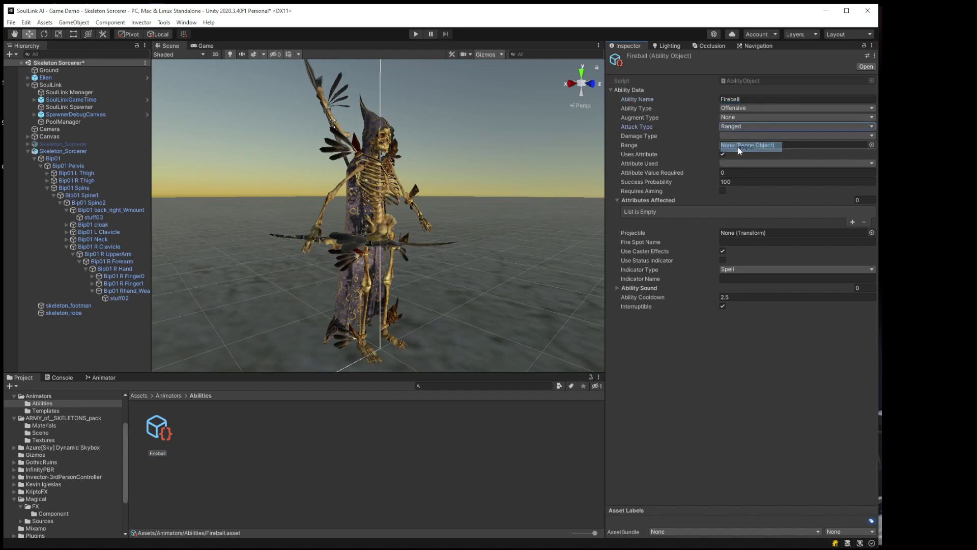
click(733, 135)
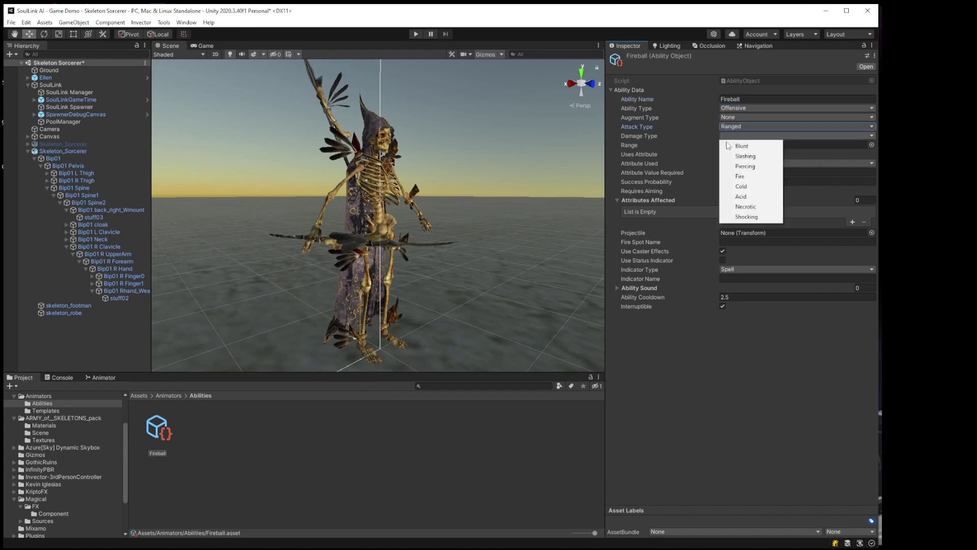
click(736, 178)
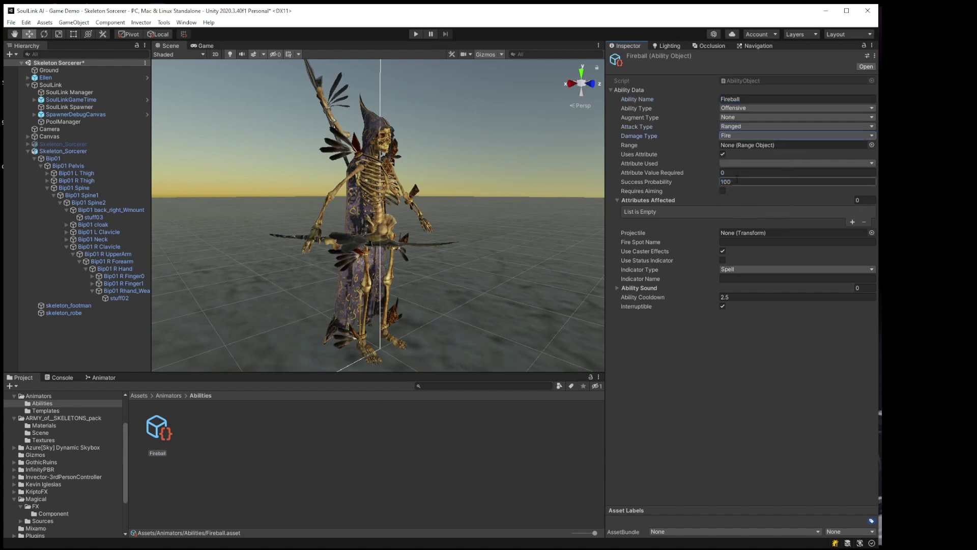
click(871, 145)
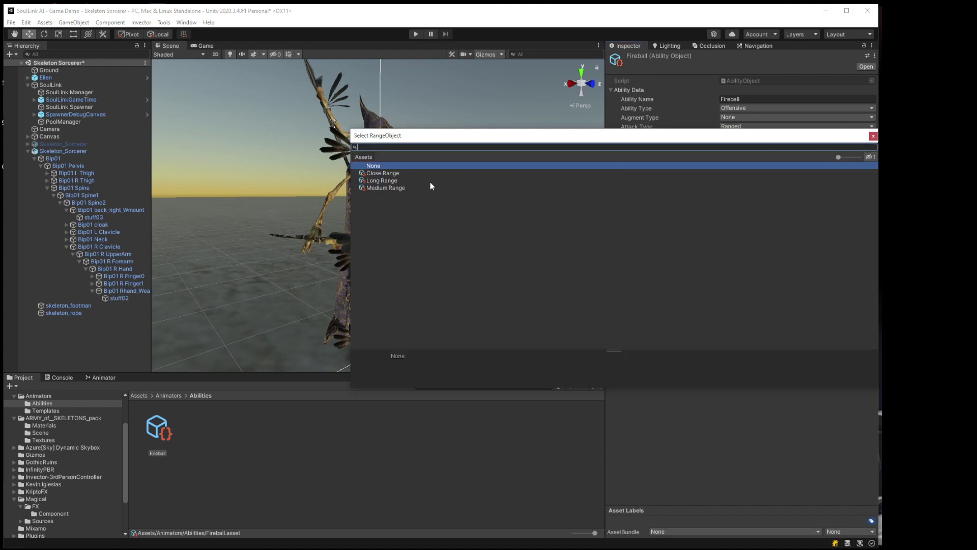
double_click(389, 187)
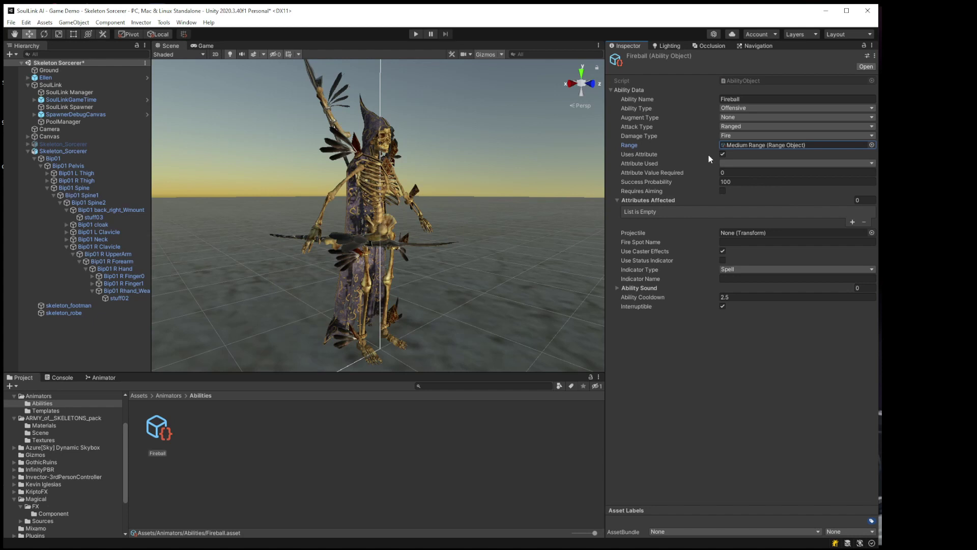
- Make the Fireball ability use the Mana attribute with an Attribute Value Required of 10
click(768, 163)
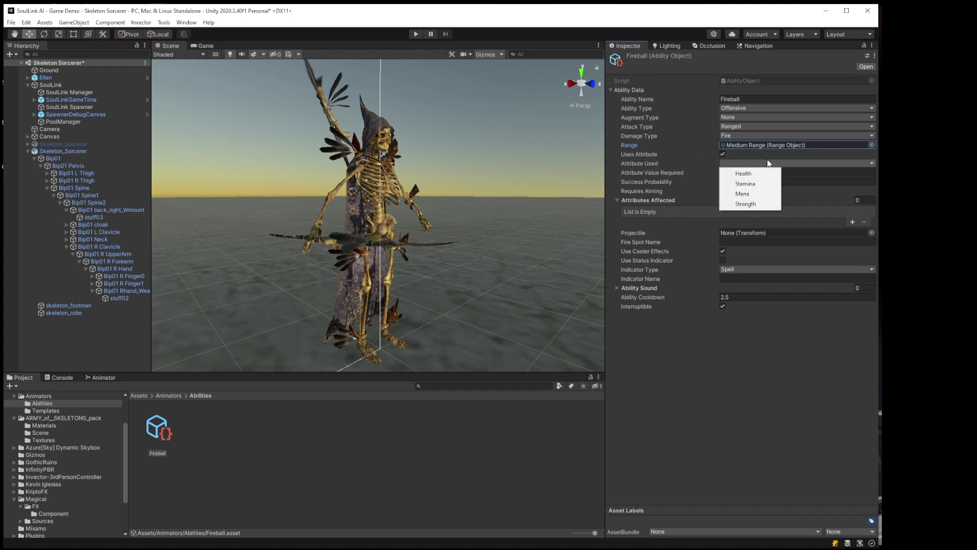
click(743, 193)
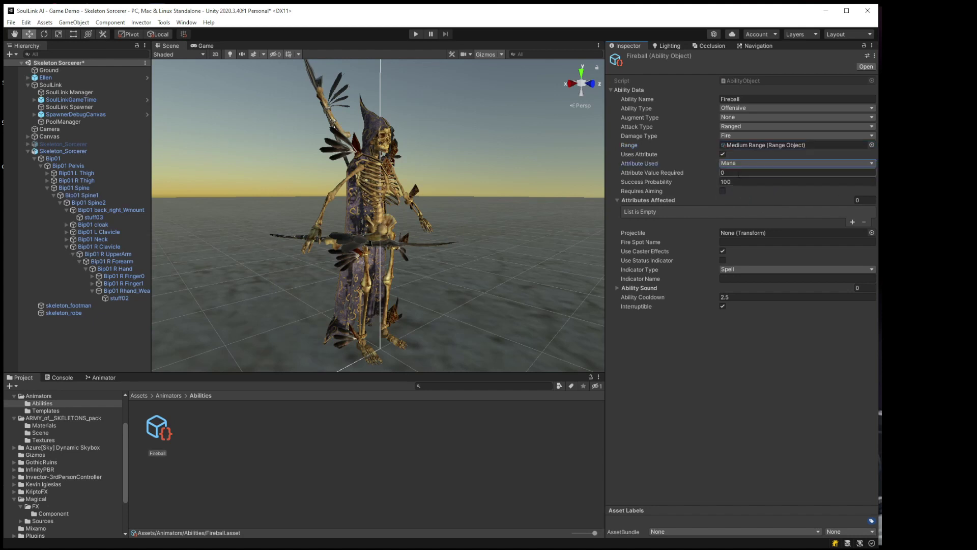
click(738, 173)
text(10)
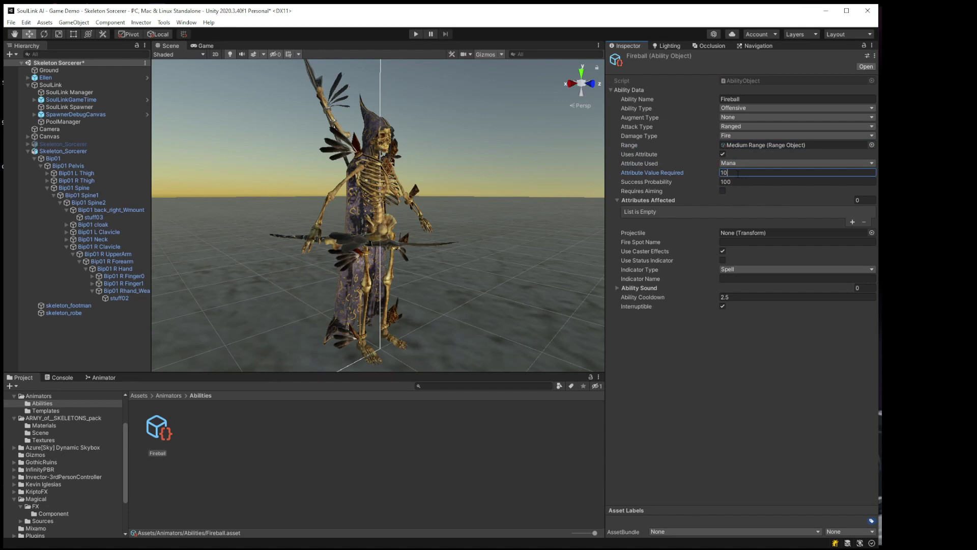
key(Tab)
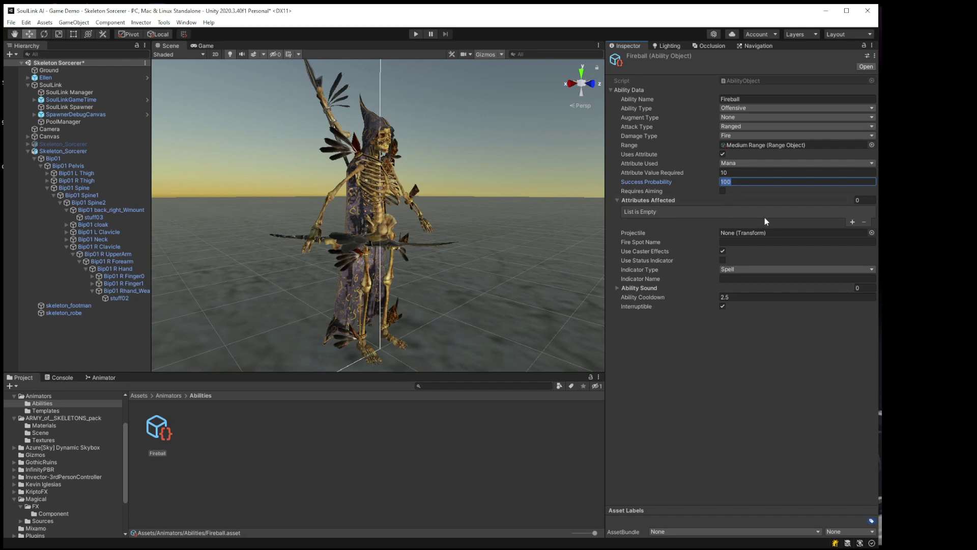
- Add an Attributes Affected entry for Health to the Fireball ability, with Min and Max Affect Value both 10
click(852, 222)
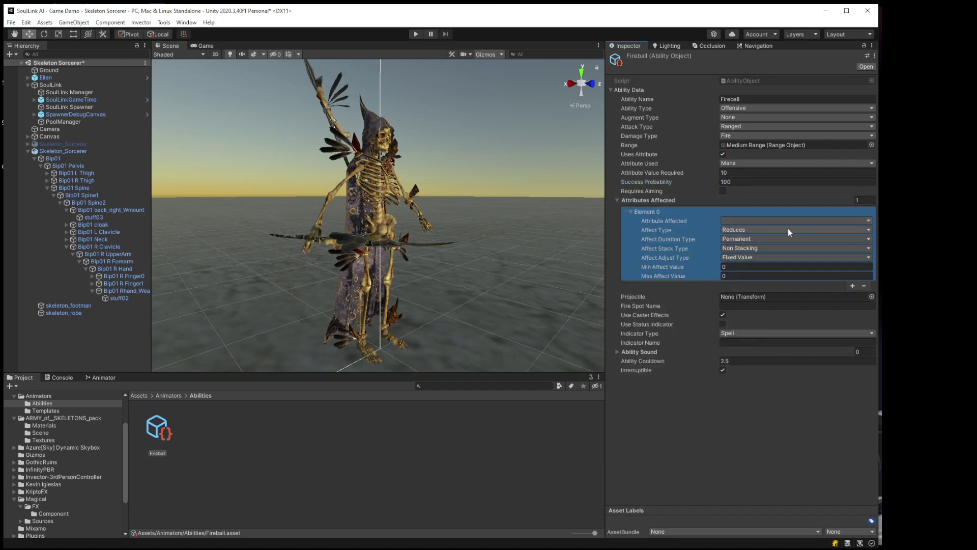
click(748, 222)
click(738, 230)
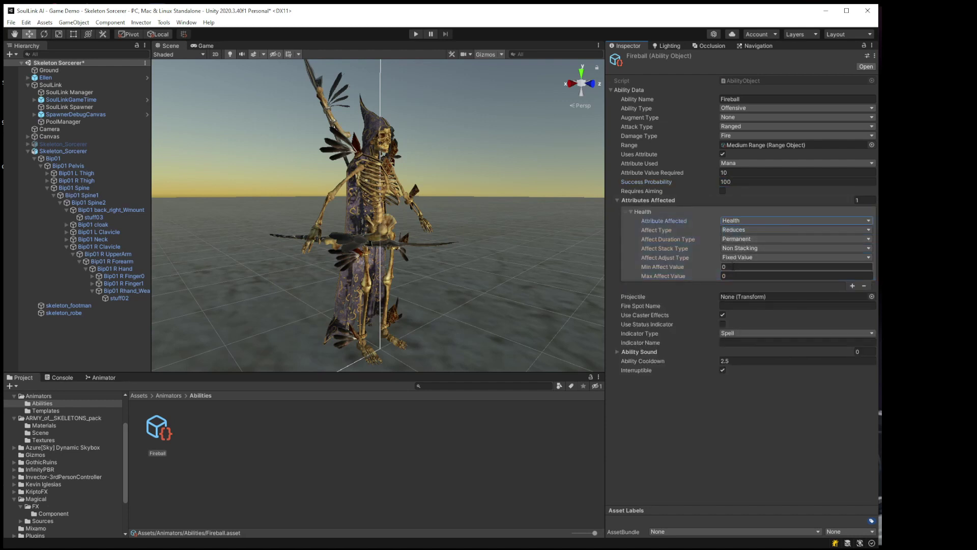
click(733, 267)
text(10)
key(Tab)
text(1)
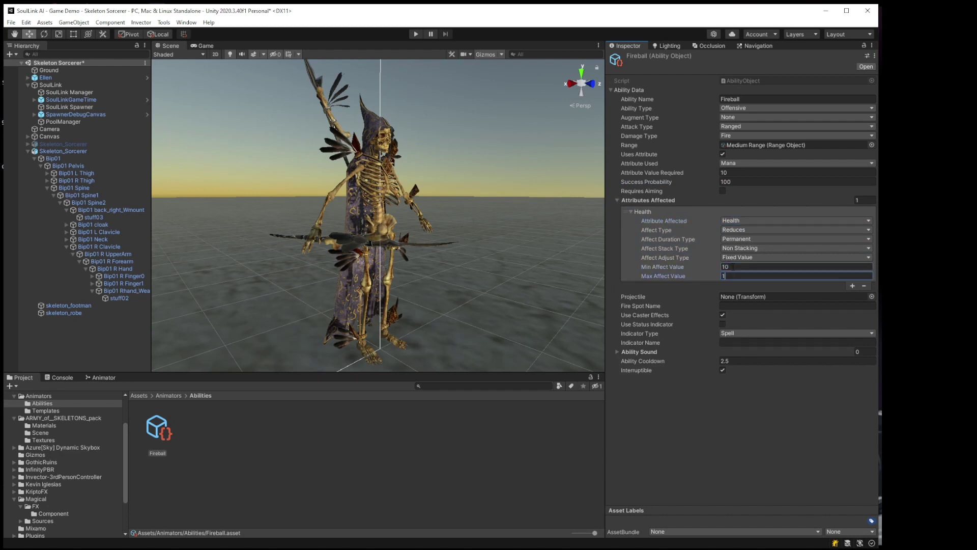
text(0)
key(Tab)
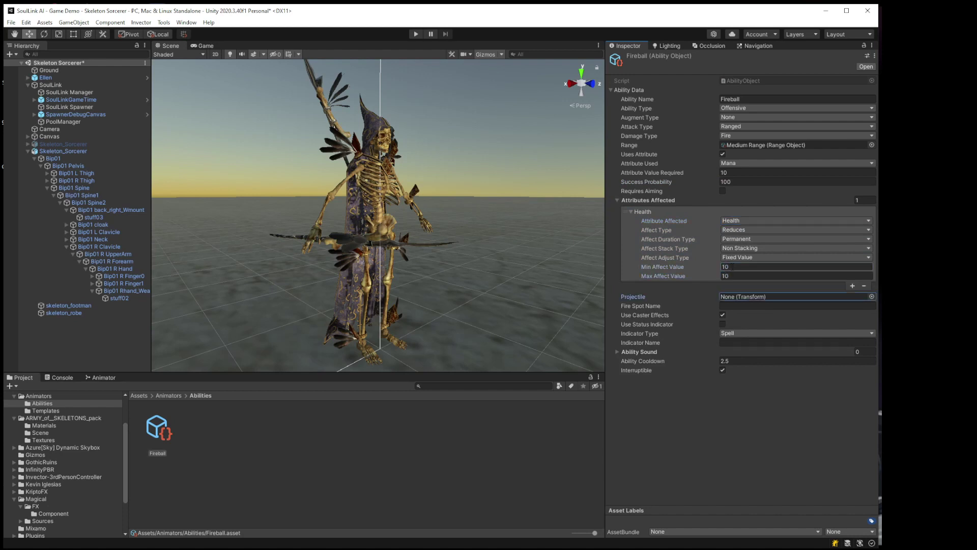
key(shift+Tab)
key(shift+Tab)
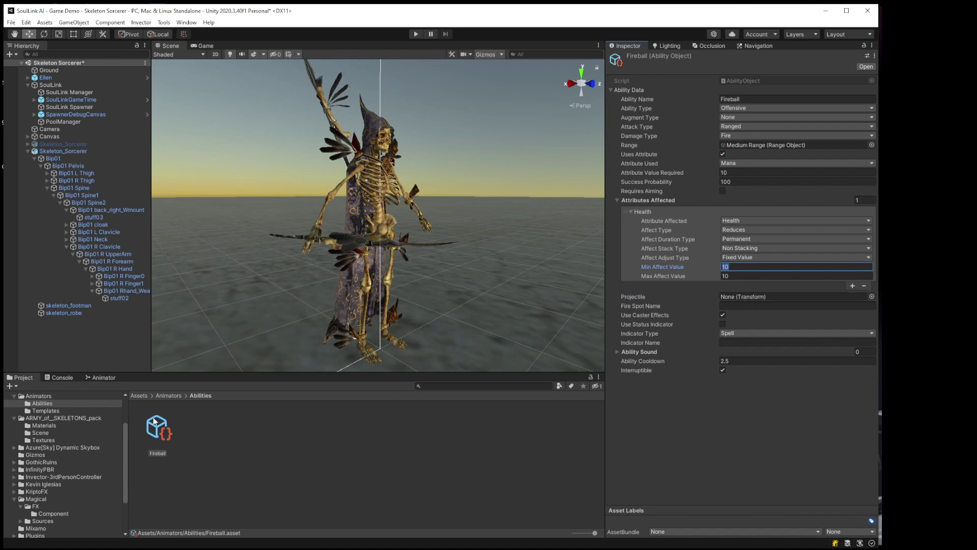
- Assign the Fire_Fireball prefab as the ability's Projectile and set its Fire Spot Name to Fireball
scroll(44, 493, down, 3)
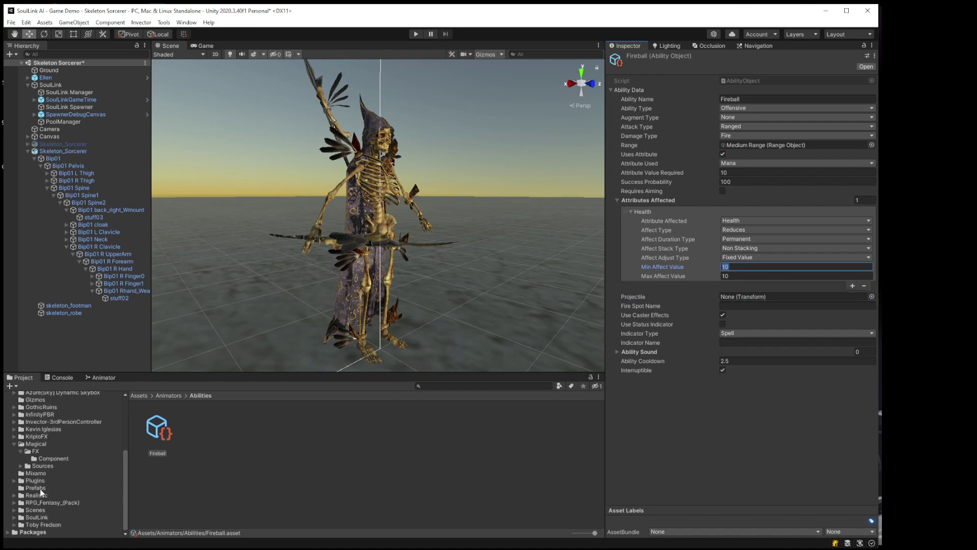
click(41, 488)
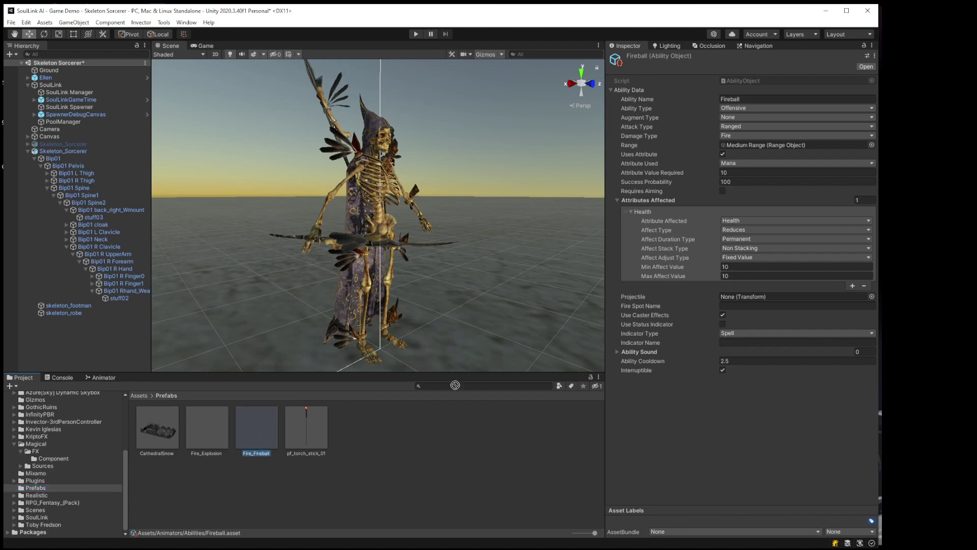
drag(263, 431, 746, 294)
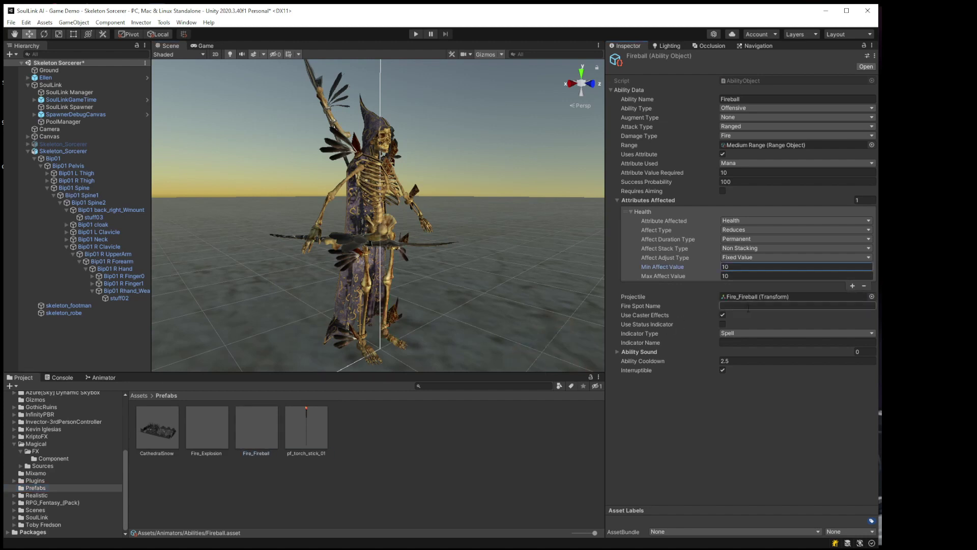
click(747, 306)
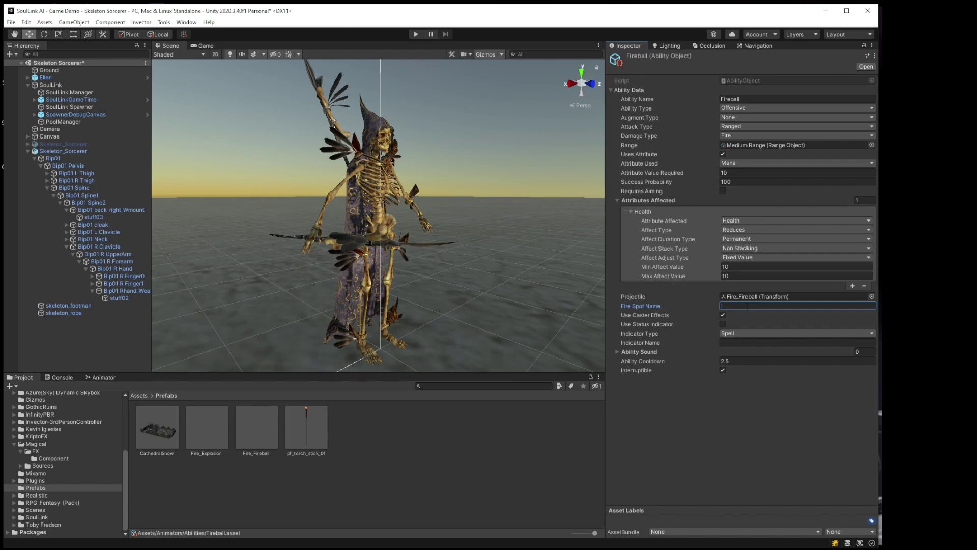
text(Fireball)
- Disable Use Caster Effects on the Fireball ability and set its Ability Cooldown to 5
click(722, 315)
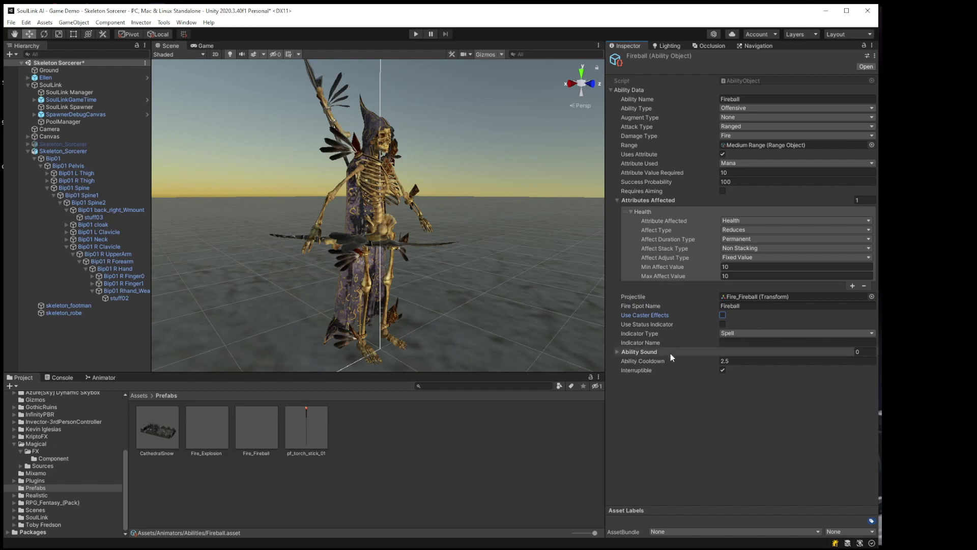
click(735, 361)
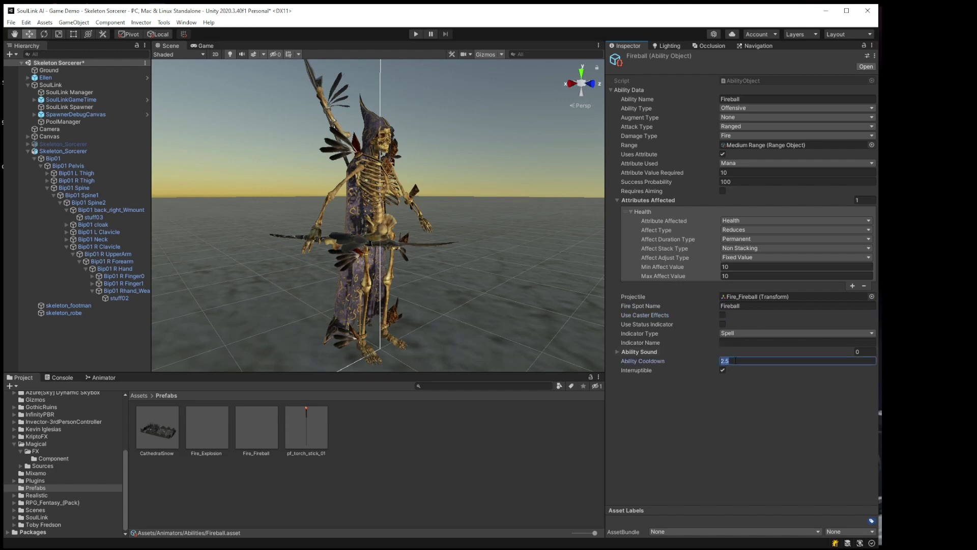
text(5)
key(Tab)
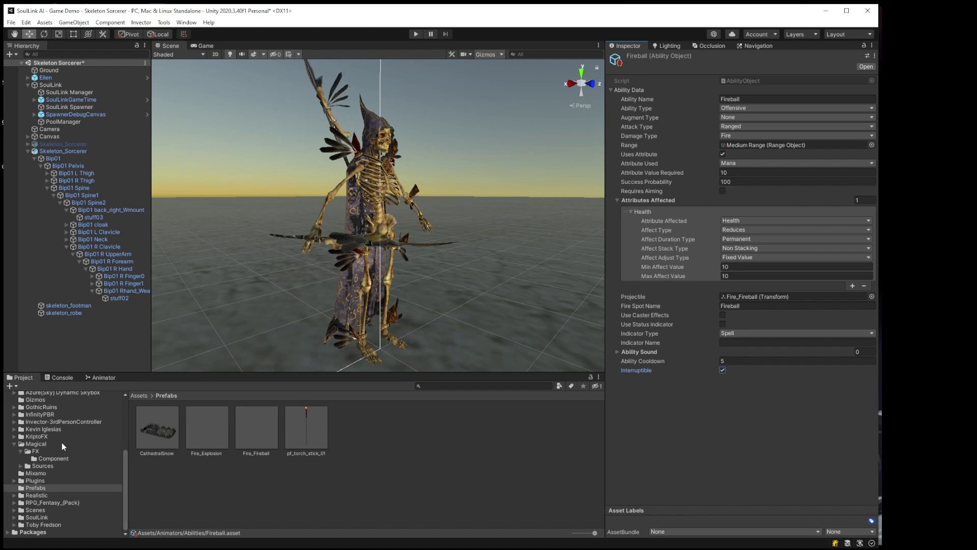
- Open the Abilities folder under Animators and save the Skeleton Sorcerer scene
scroll(62, 441, up, 4)
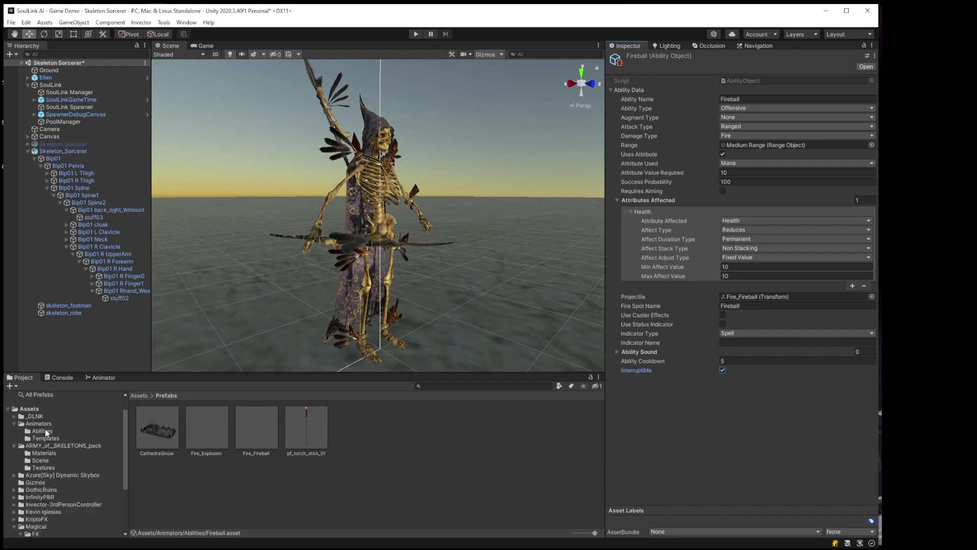
click(45, 430)
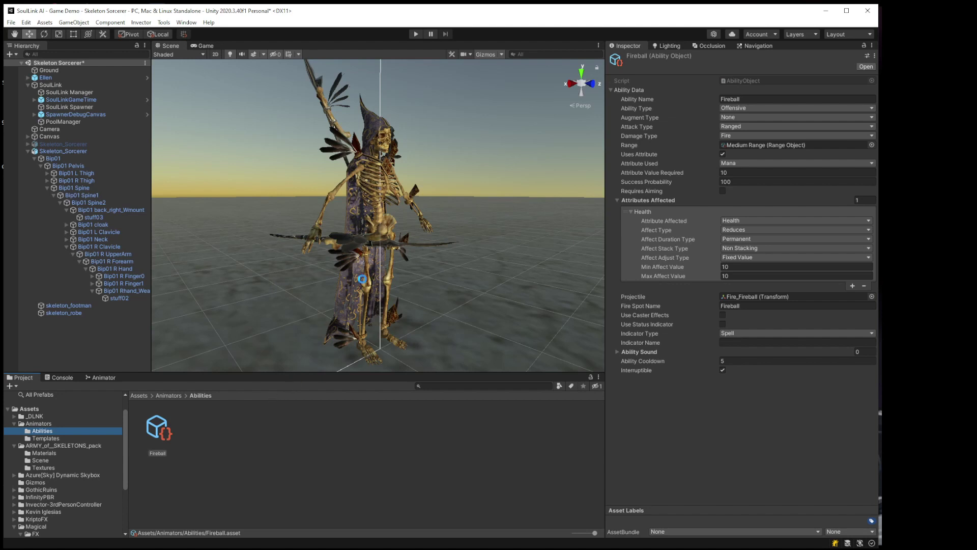
key(ctrl+s)
- Create a SoulLink AI Animator Template named Skeleton Sorcerer in the Animators/Templates folder
click(177, 398)
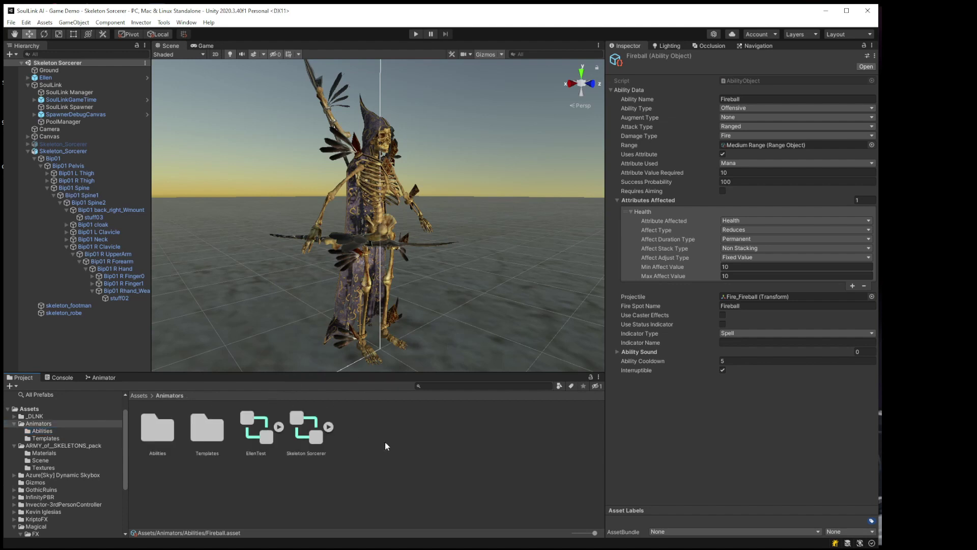
double_click(206, 437)
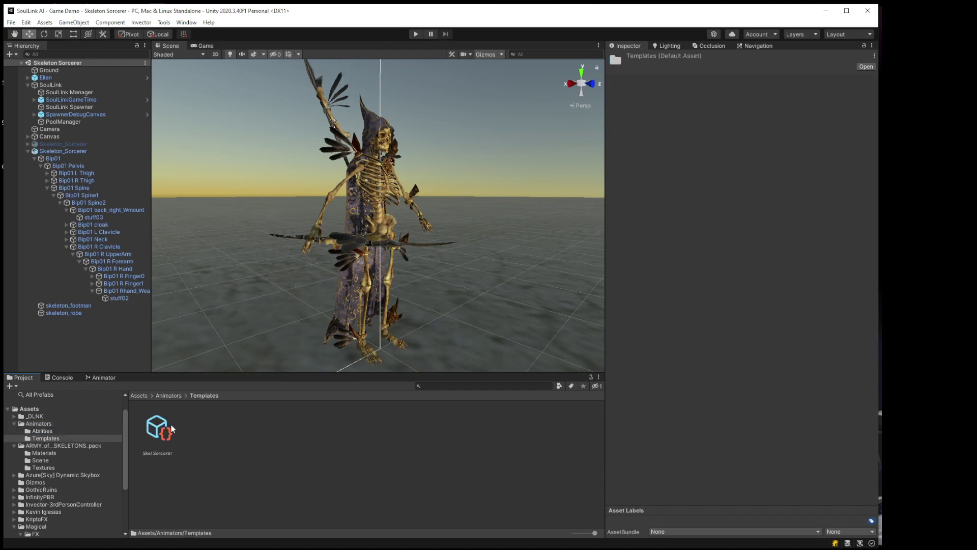
right_click(290, 435)
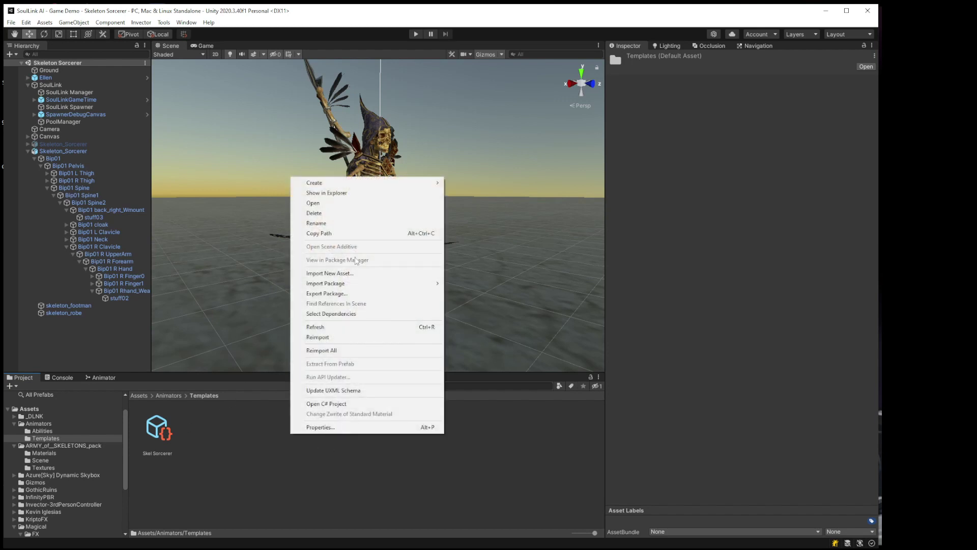
mouse_move(535, 155)
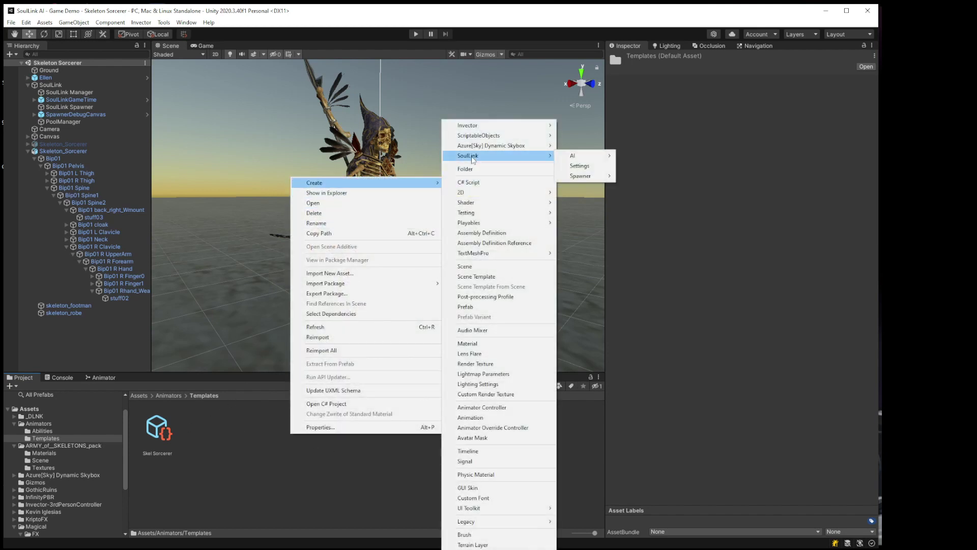
mouse_move(585, 155)
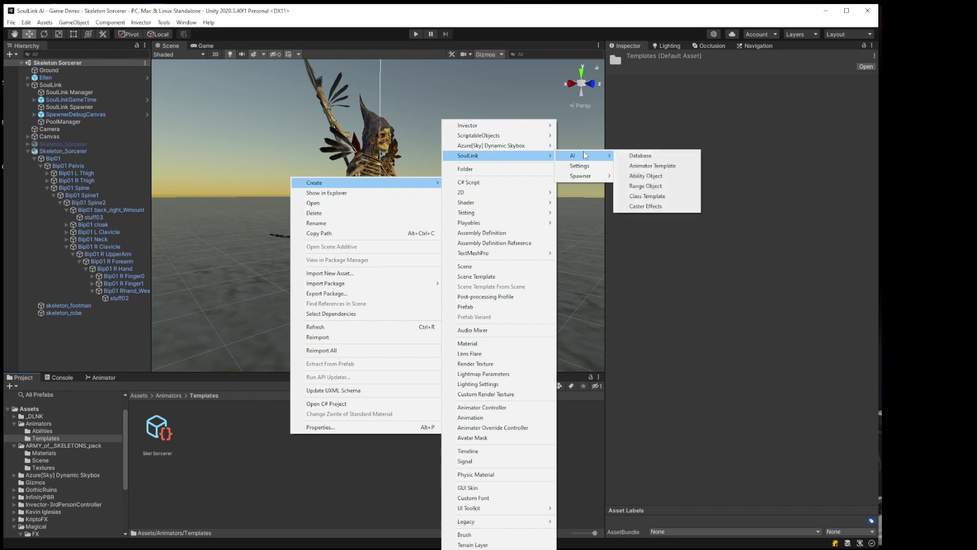
click(652, 165)
text(S)
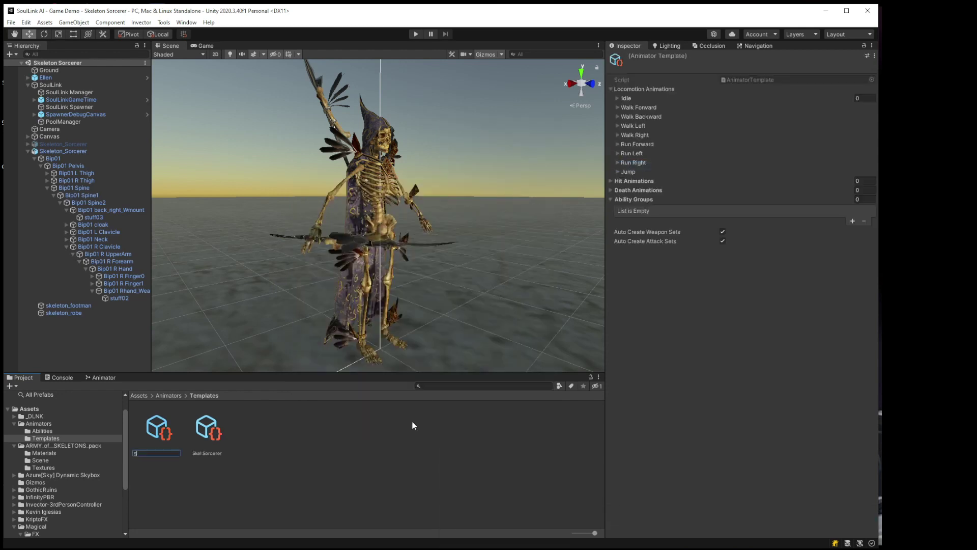
text(keleton Sorcerer)
key(Return)
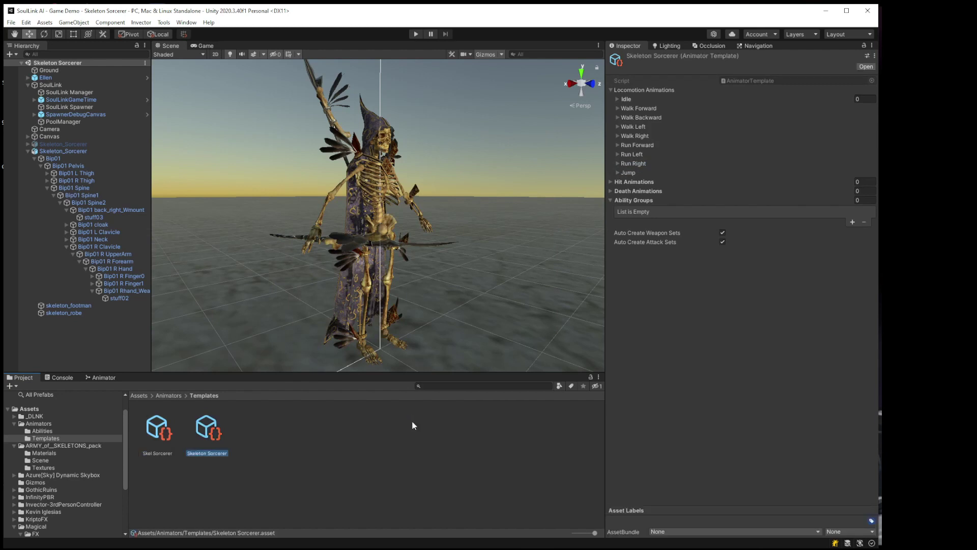
- Add an Idle entry to the template using the Skeleton_Idle clip from ARMY_of_SKELETONS_pack, with Speed 1
click(617, 99)
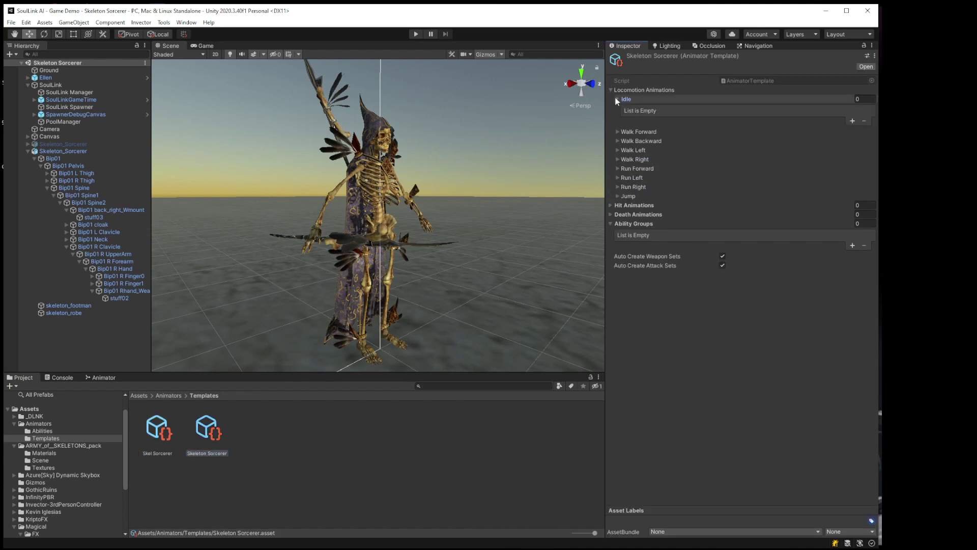
click(851, 122)
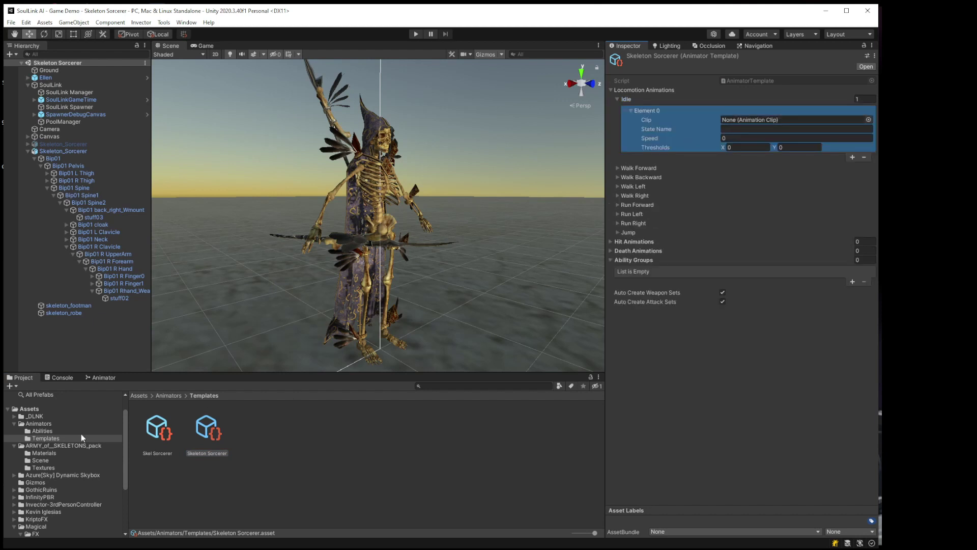
click(63, 446)
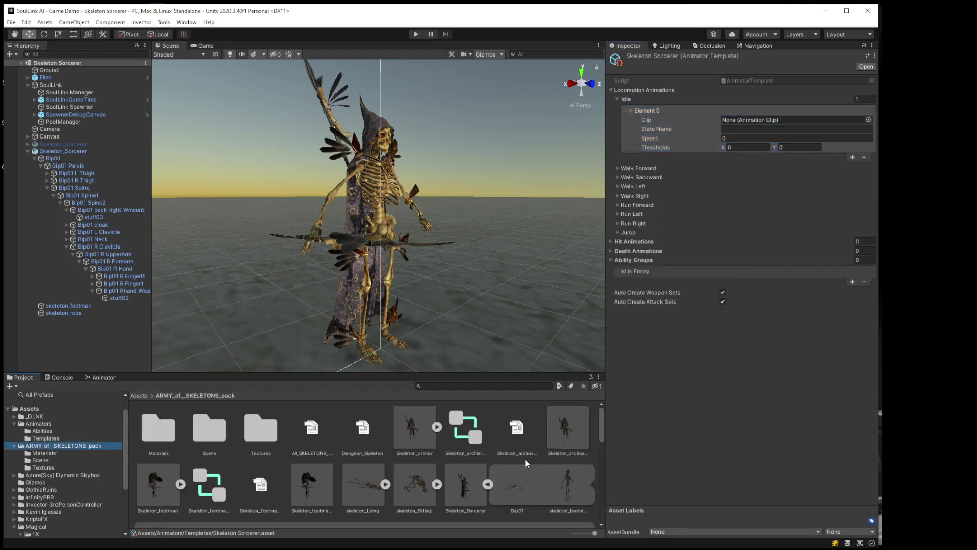
drag(595, 533, 574, 533)
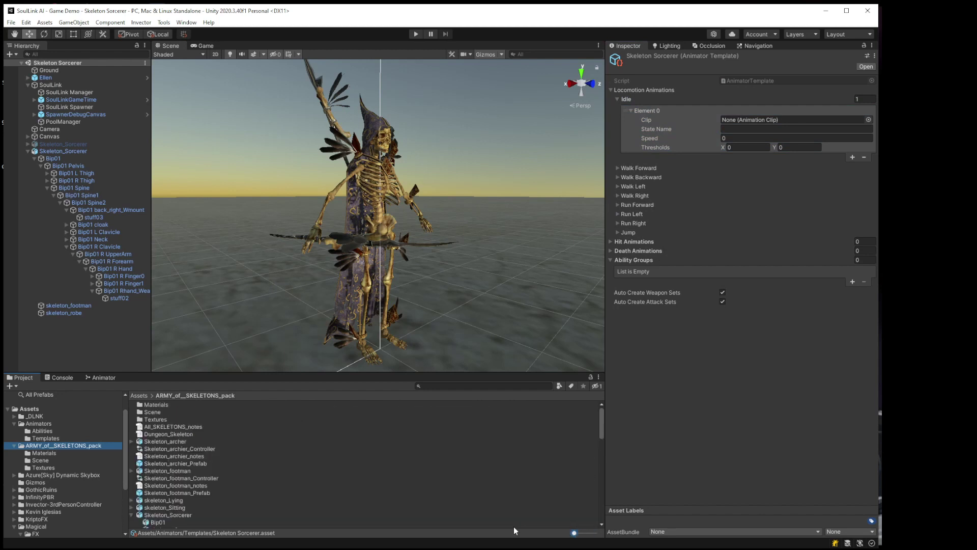
scroll(355, 480, down, 5)
scroll(354, 480, up, 2)
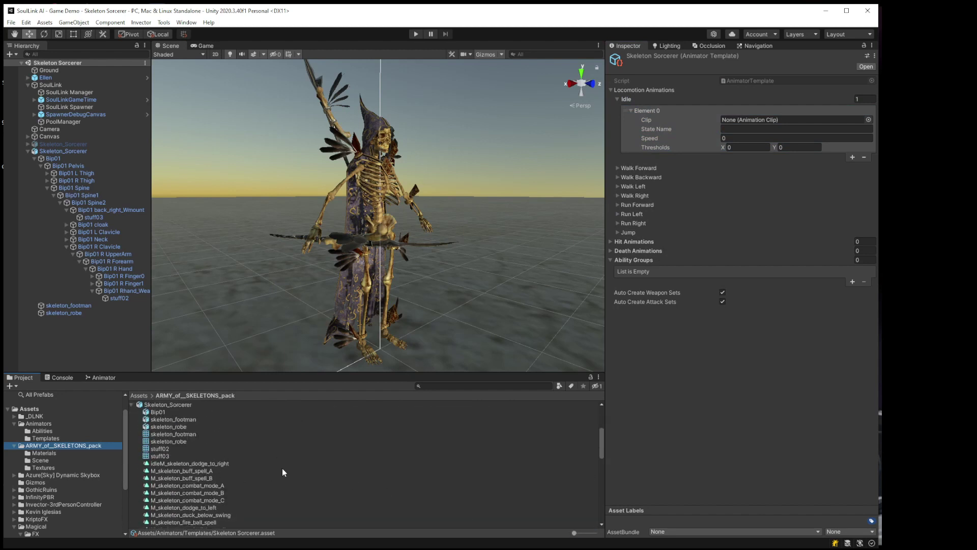
scroll(282, 468, down, 10)
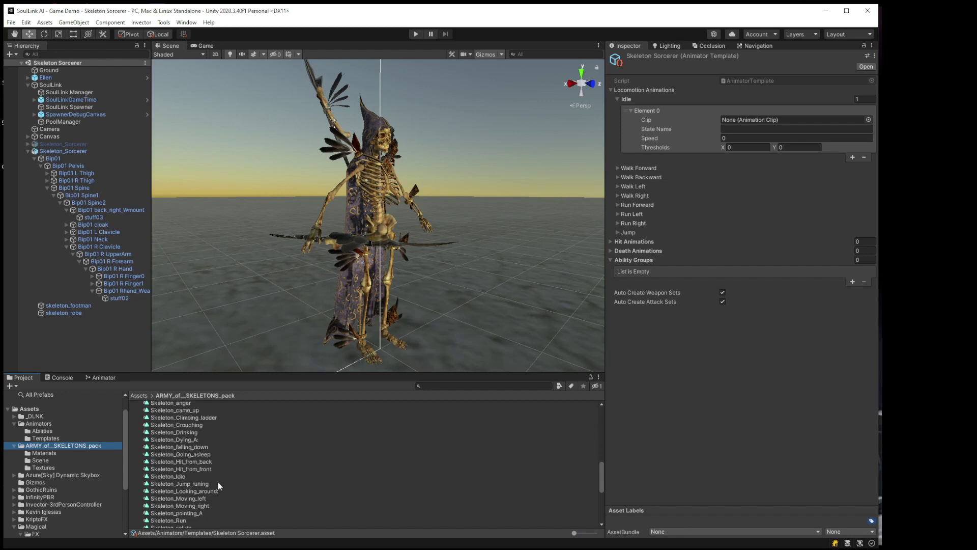
drag(175, 478, 761, 126)
click(742, 138)
text(1)
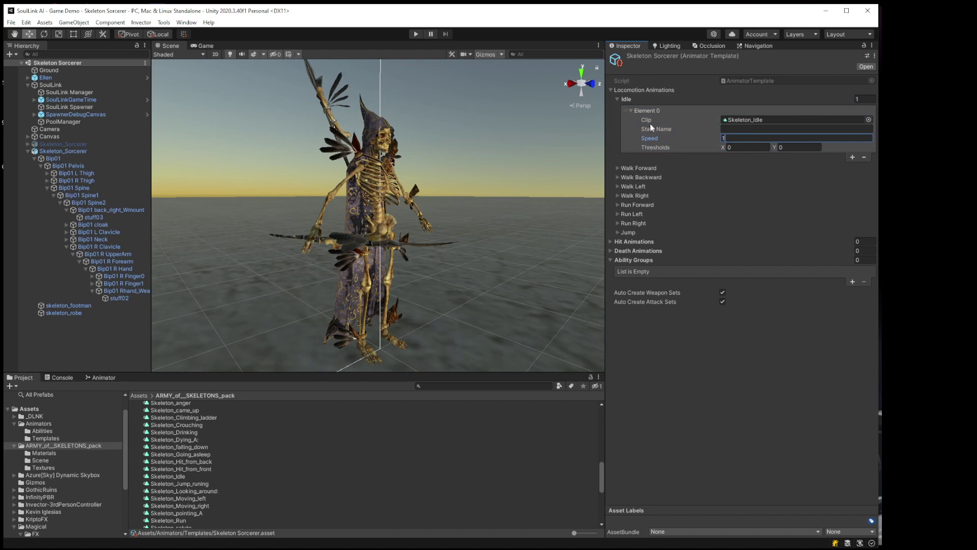
- Assign the Skeleton_walk clip to the template's Walk Forward animation
click(617, 167)
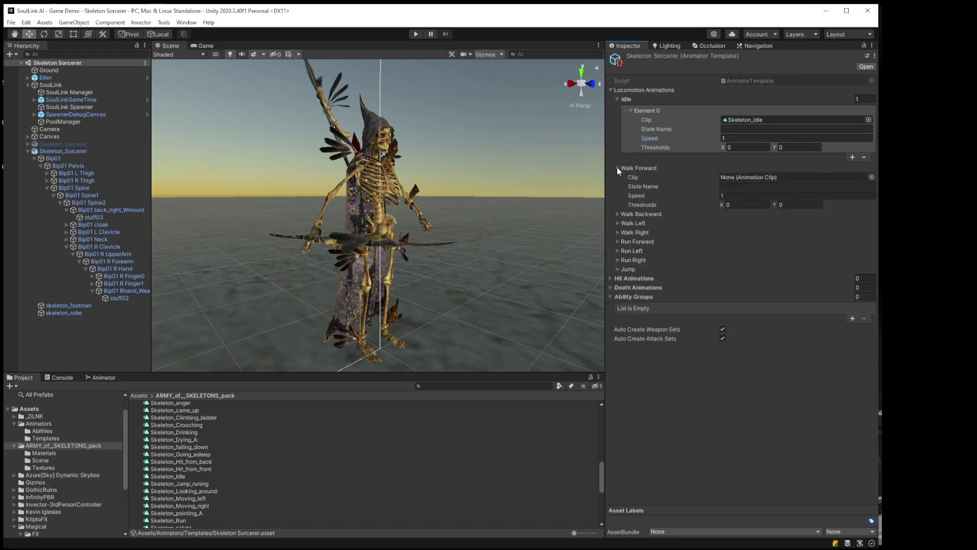
scroll(273, 474, down, 3)
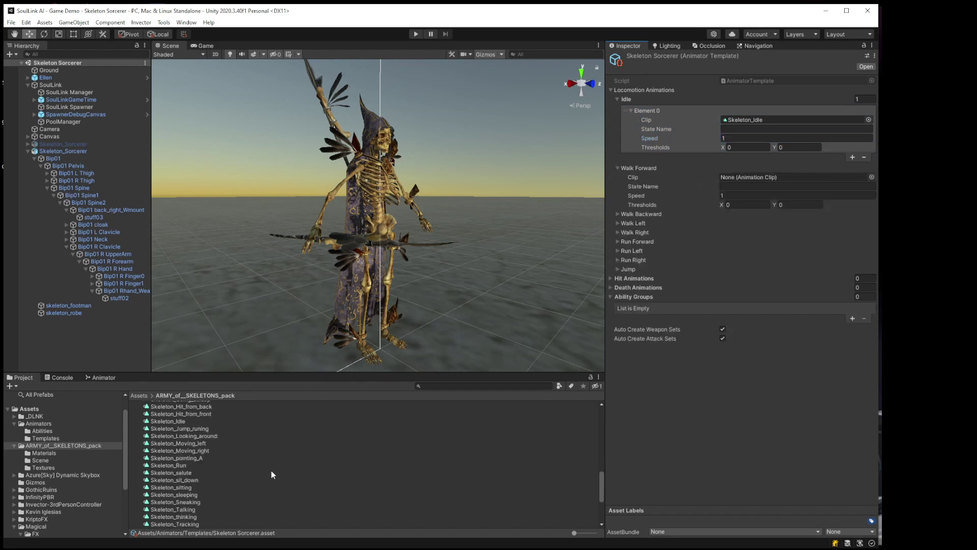
scroll(272, 474, down, 3)
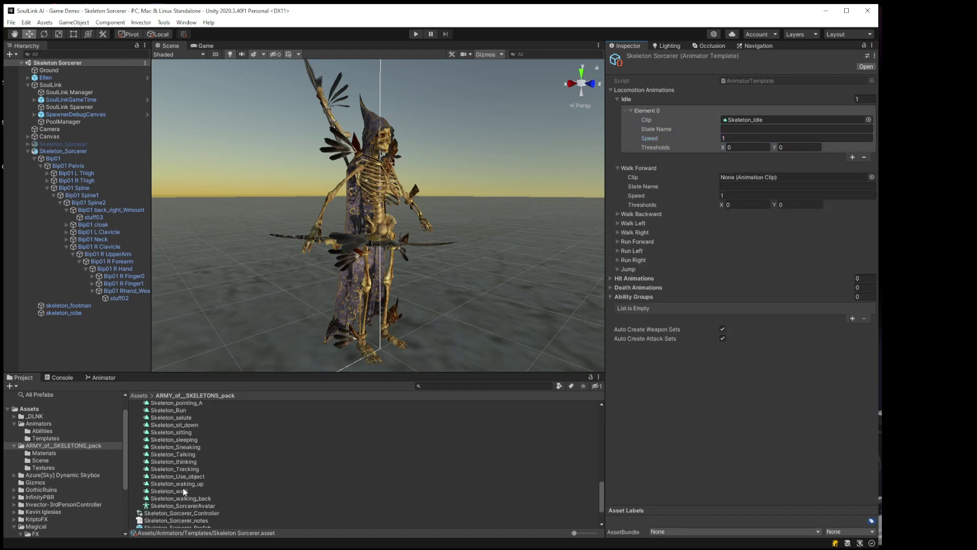
drag(178, 490, 758, 178)
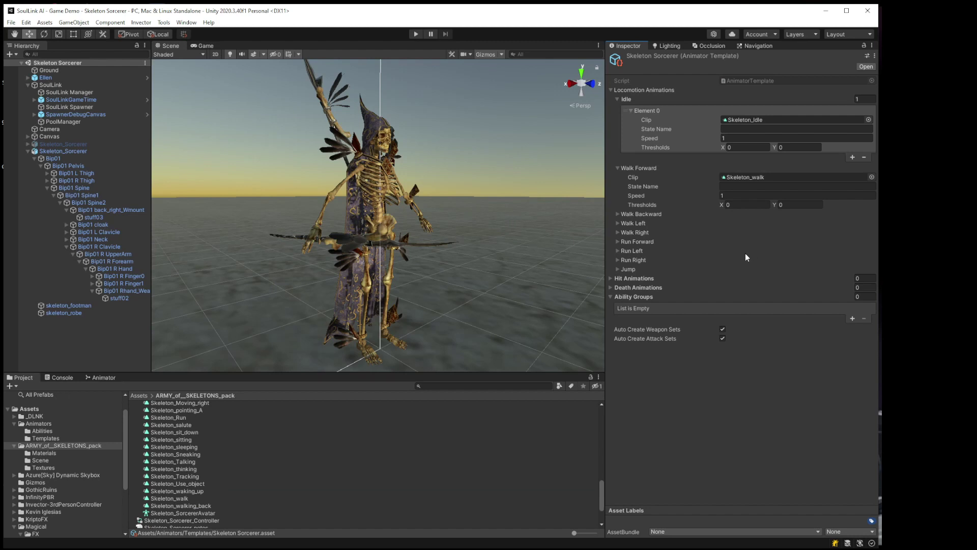
- Assign the Skeleton_Run clip to Run Forward and collapse the expanded locomotion entries
click(618, 241)
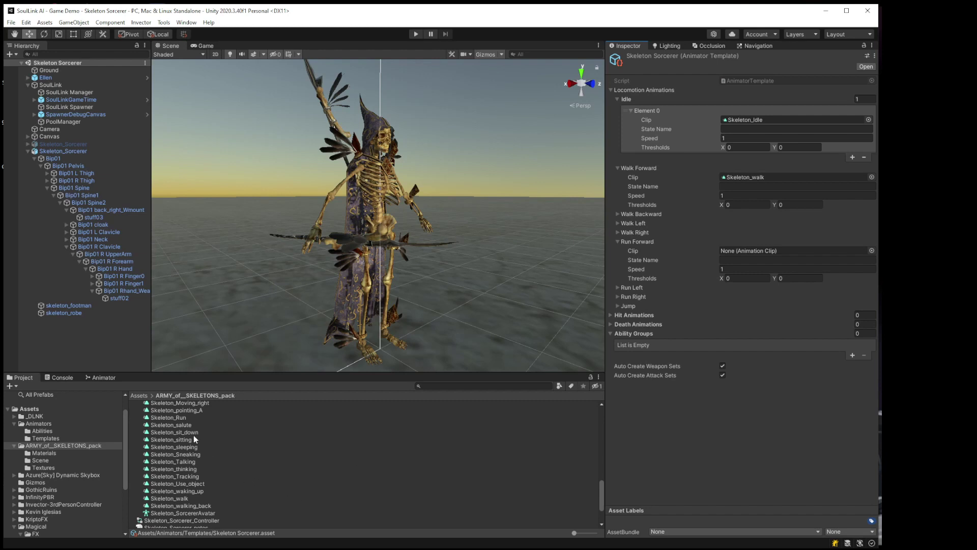
drag(172, 421, 749, 251)
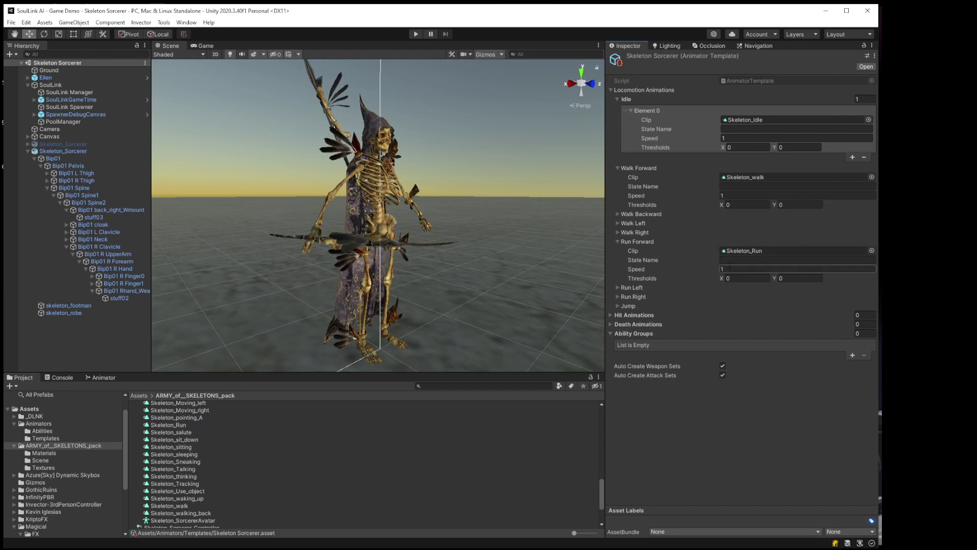
click(618, 242)
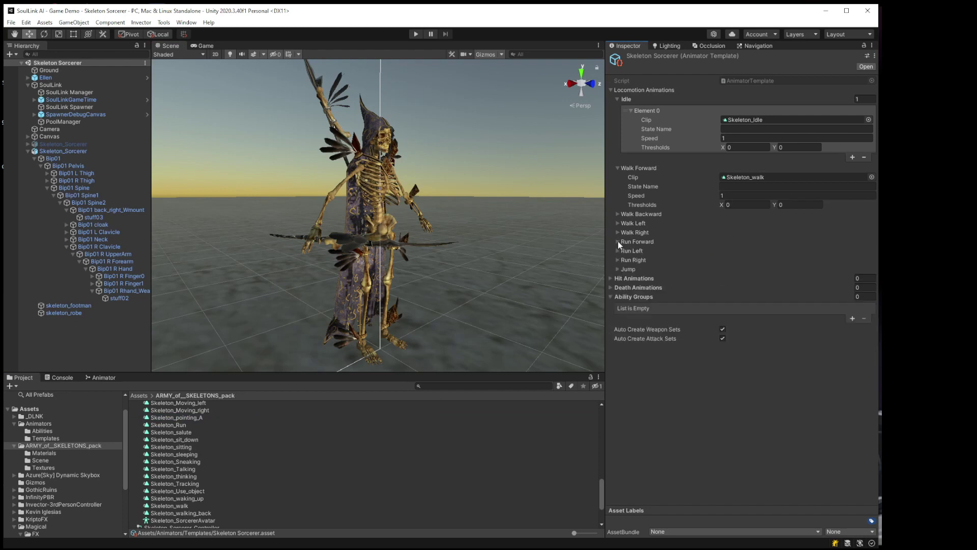
click(617, 168)
click(617, 99)
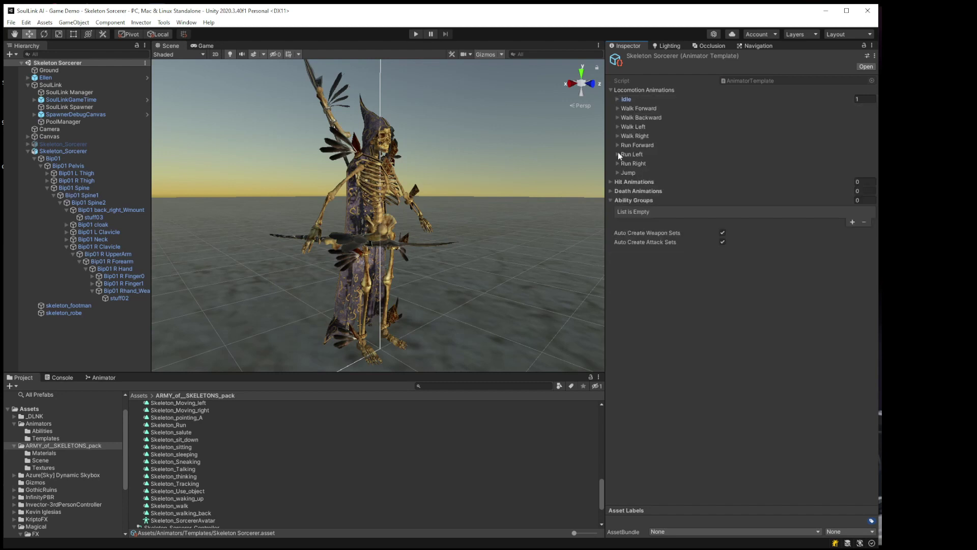
- Add a Hit Animations entry with the Skeleton_Hit_from_front clip and set its Speed to 1
click(611, 181)
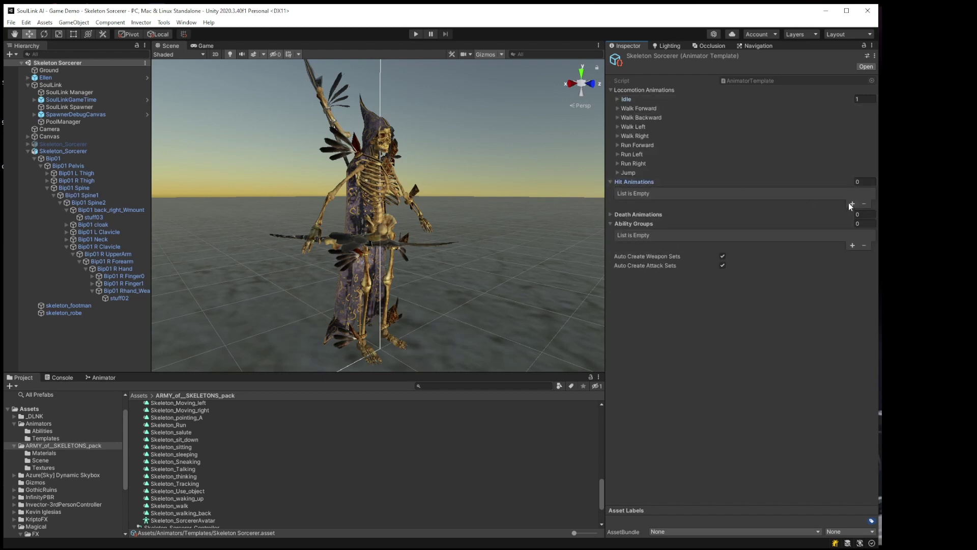
click(852, 203)
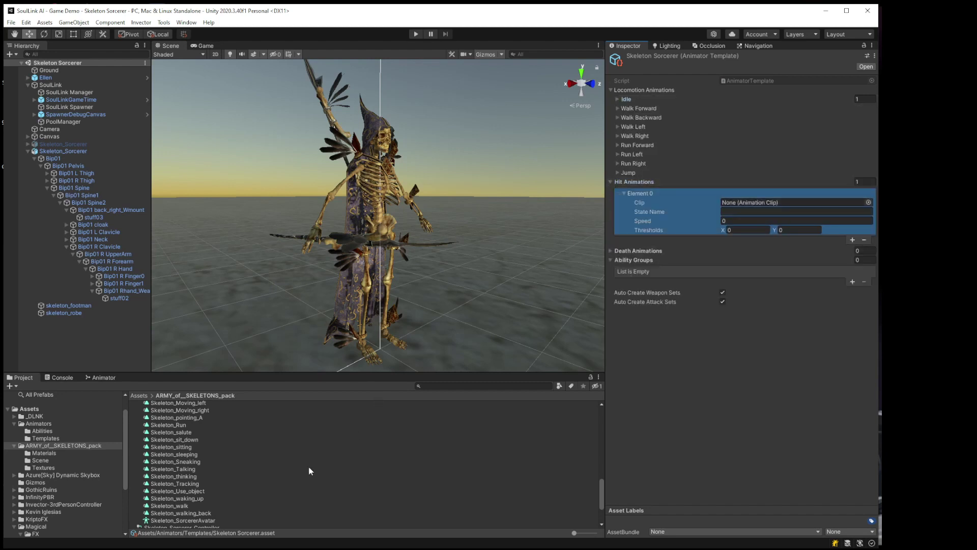
scroll(309, 471, up, 5)
scroll(309, 471, up, 5)
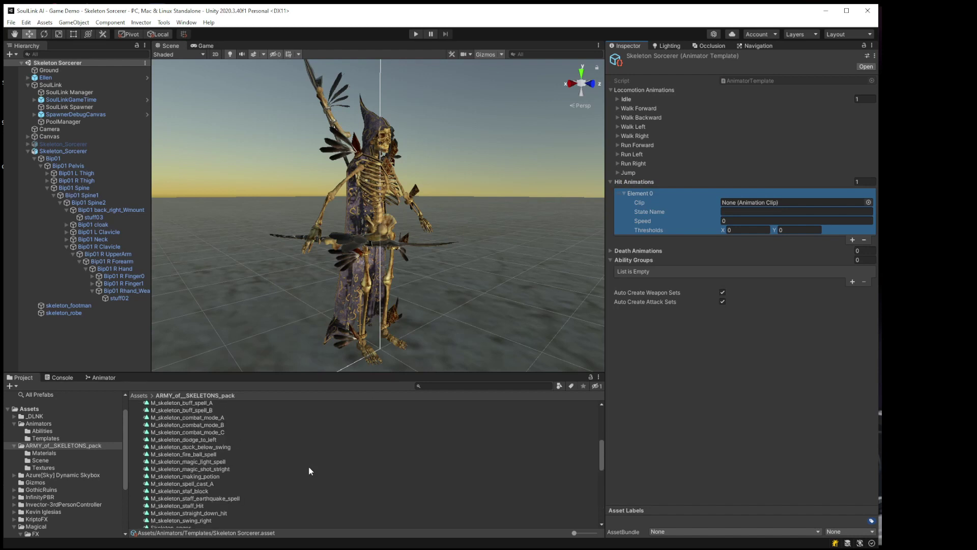
scroll(309, 470, down, 4)
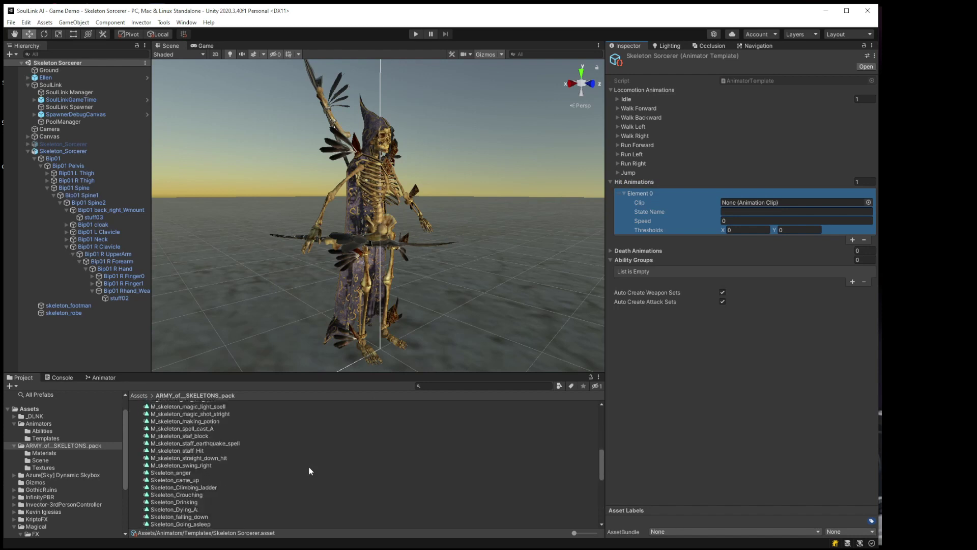
scroll(309, 471, down, 3)
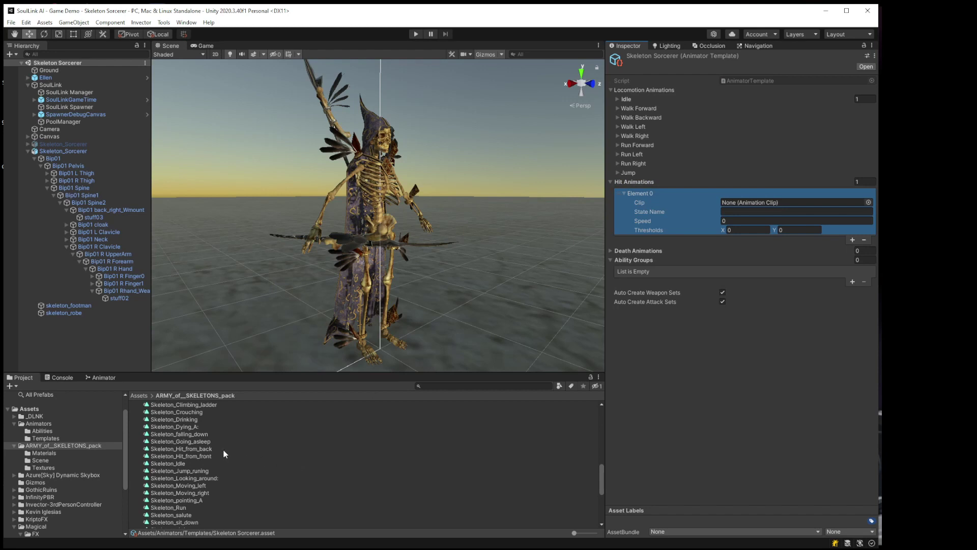
click(198, 457)
drag(197, 458, 784, 203)
click(740, 223)
text(1)
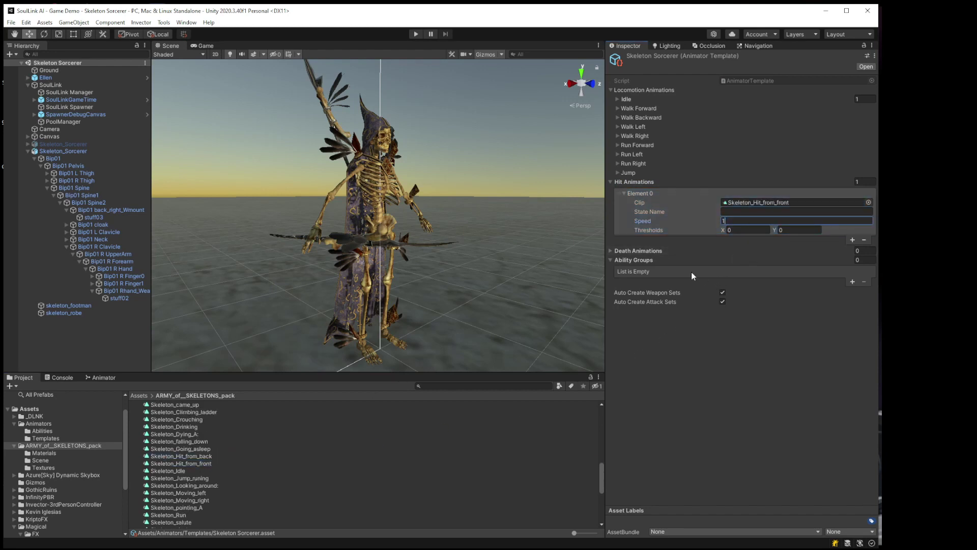
- Add a Death Animations entry with the Skeleton_Dying_A clip at Speed 1, and collapse the death and hit lists
click(612, 250)
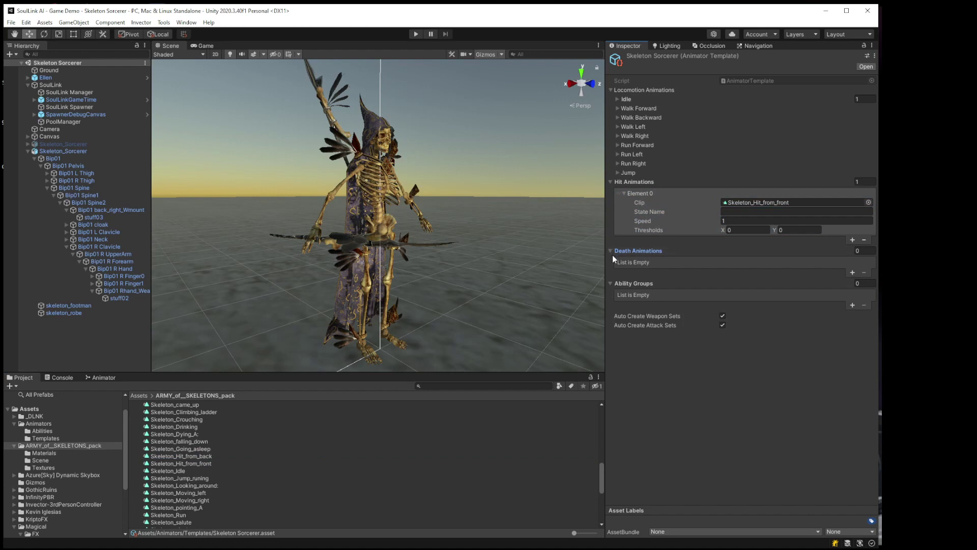
click(851, 272)
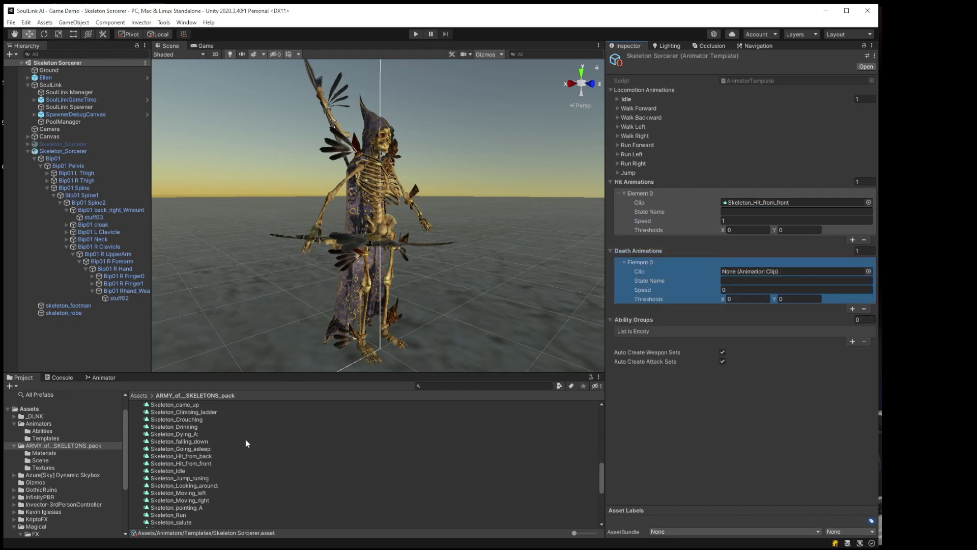
drag(179, 434, 738, 272)
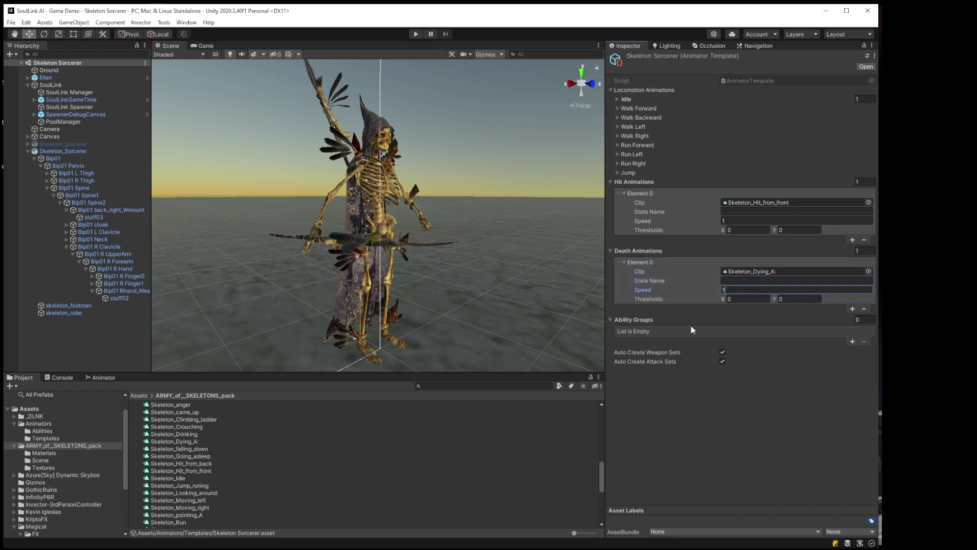
click(610, 251)
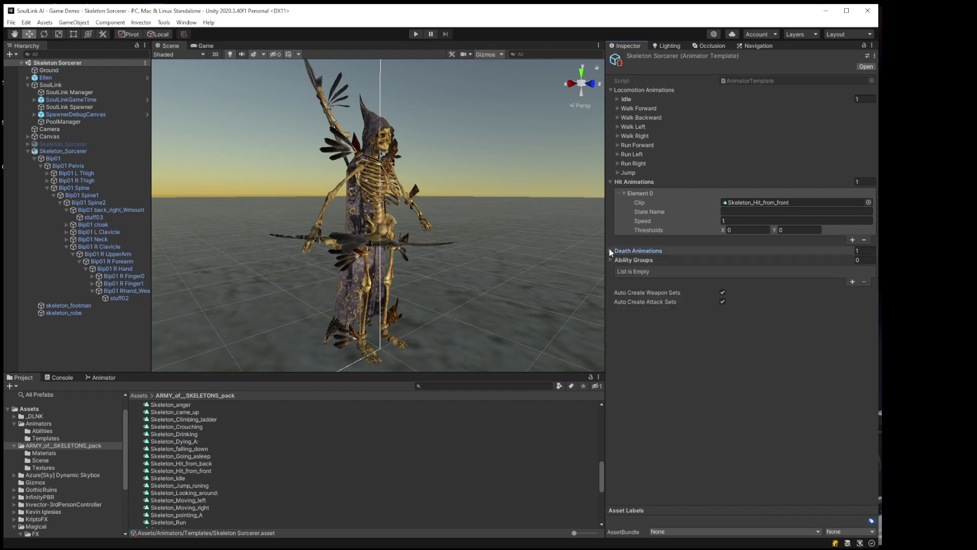
click(611, 181)
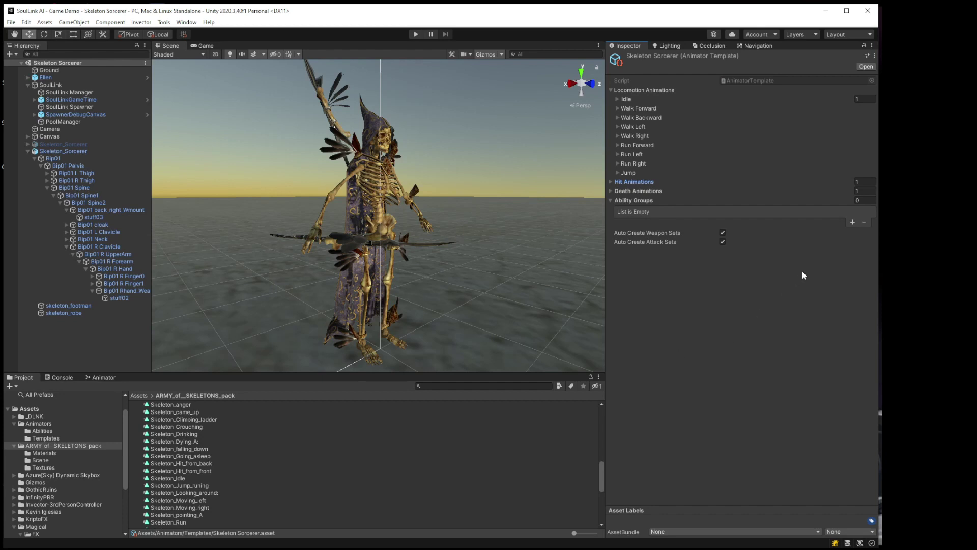
- Add two empty groups to the template's Ability Groups list
click(852, 223)
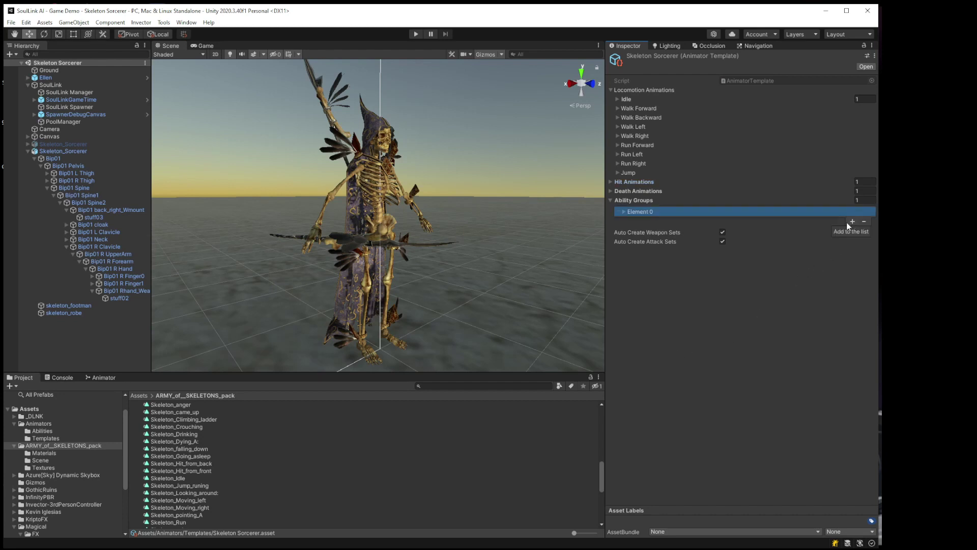
click(624, 212)
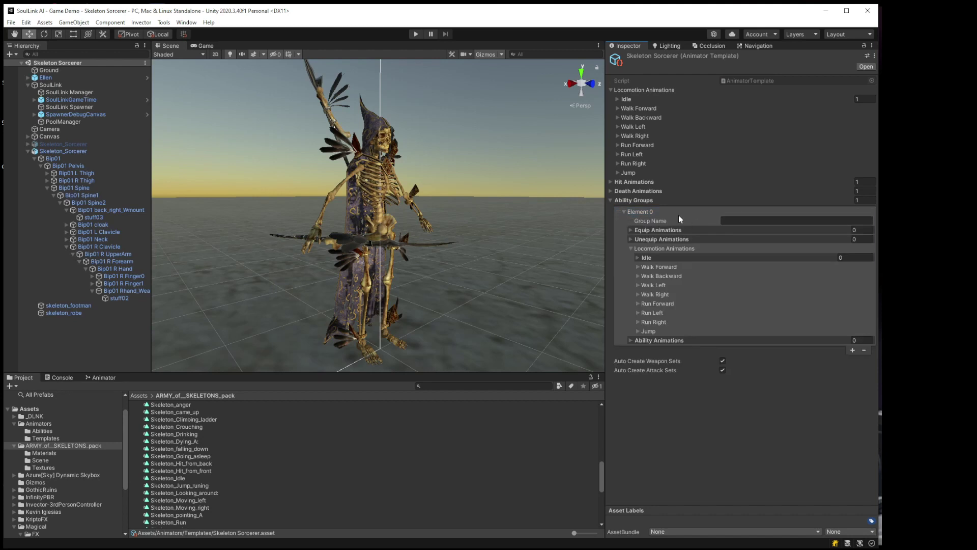
click(624, 212)
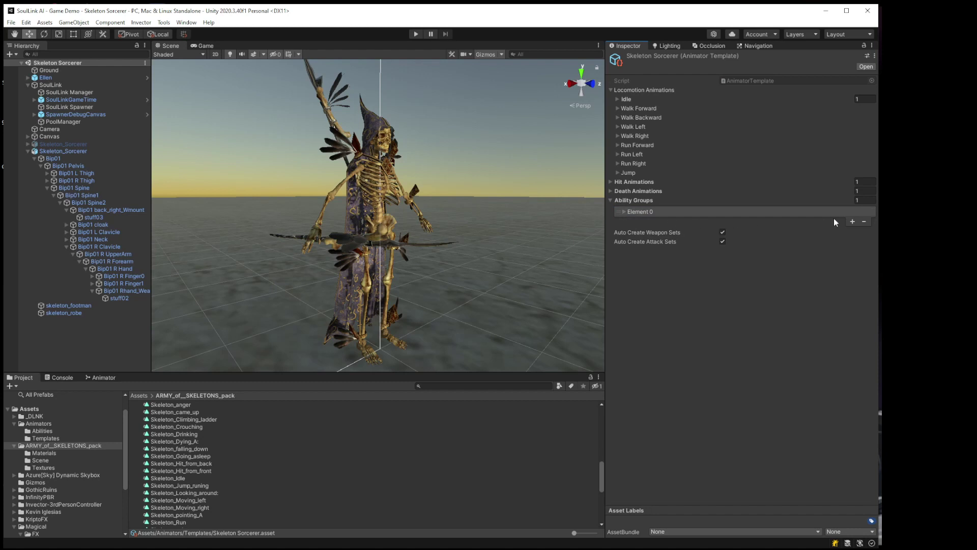
click(852, 222)
click(624, 220)
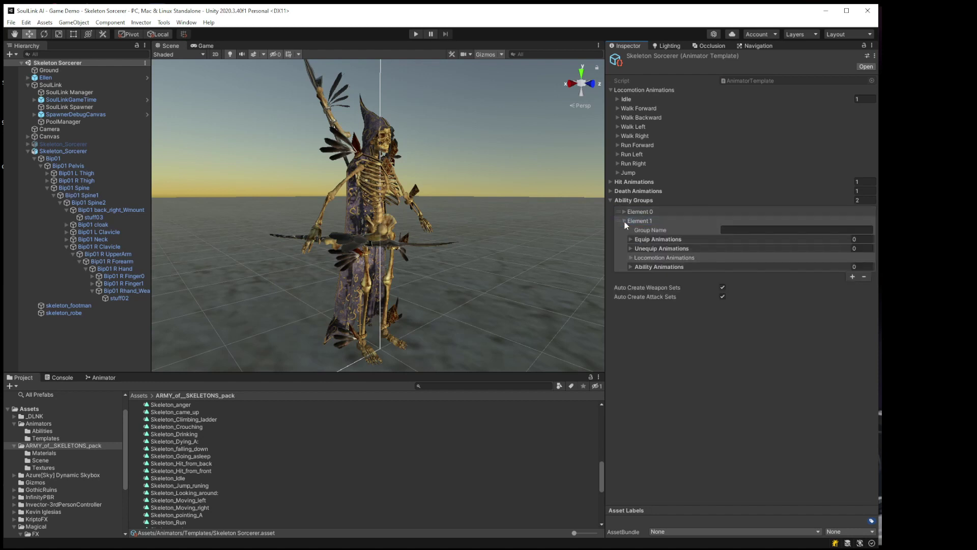
click(624, 221)
- Name the first ability group Melee Attacks
click(624, 212)
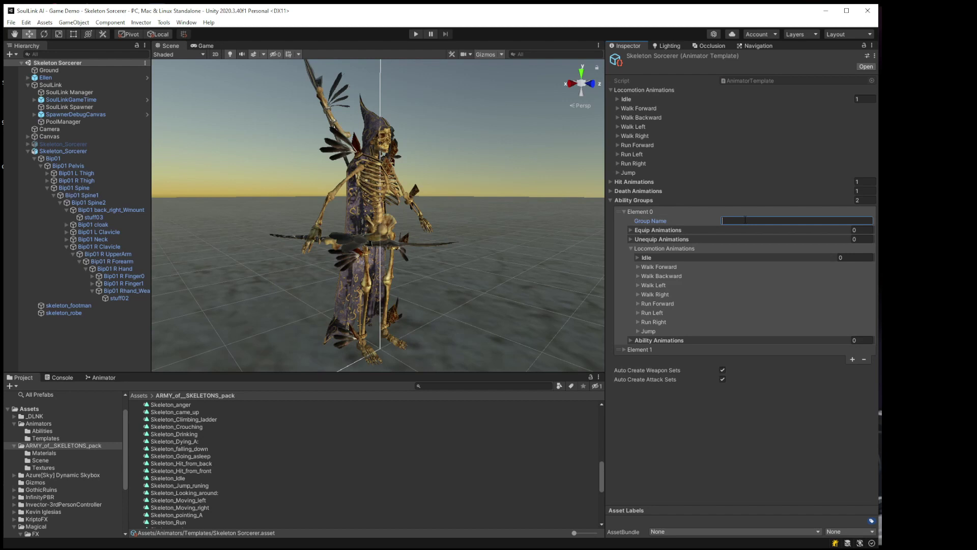
text(Mele)
text(e Attacks)
- Add an Idle locomotion entry to the Melee Attacks group with the M_skeleton_combat_mode_A clip at Speed 1, and collapse the Idle list
click(637, 257)
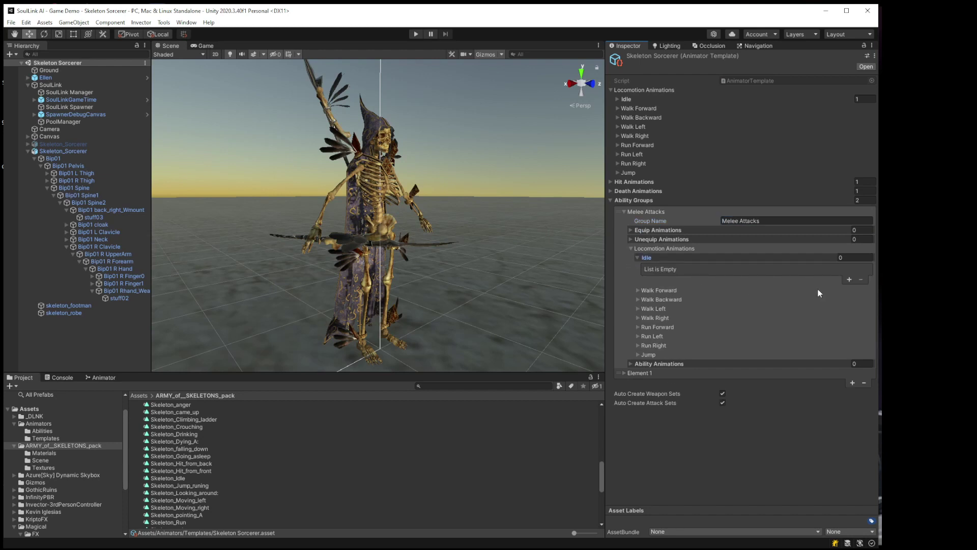
click(849, 280)
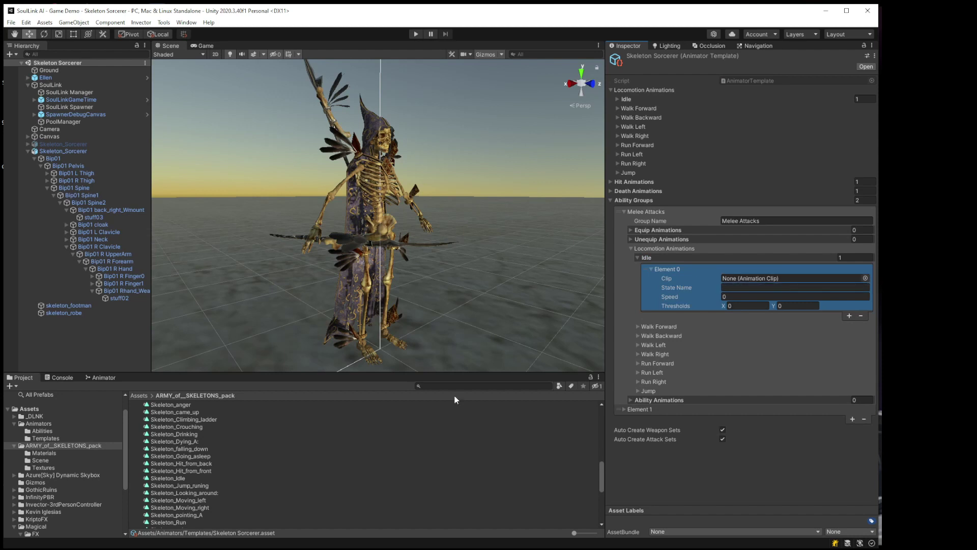
scroll(293, 464, up, 6)
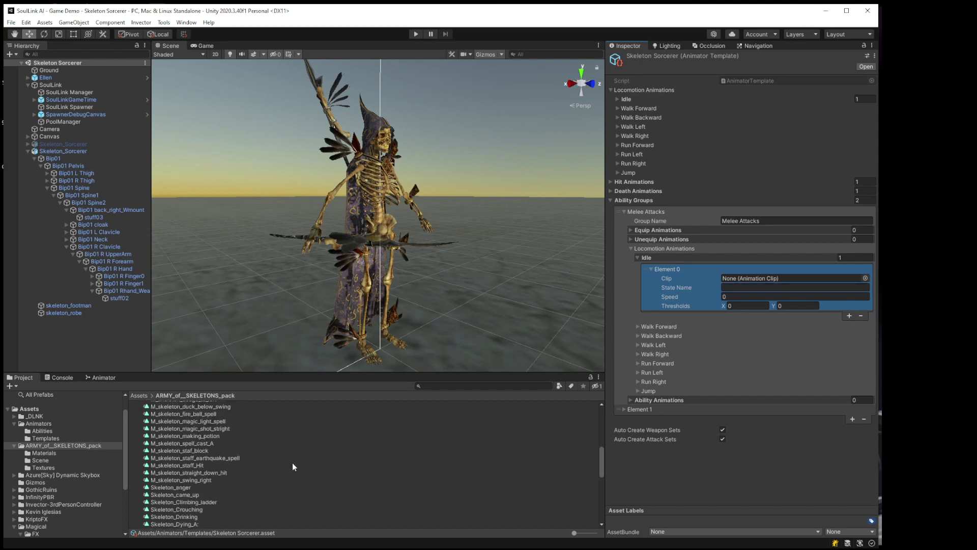
drag(212, 432, 737, 282)
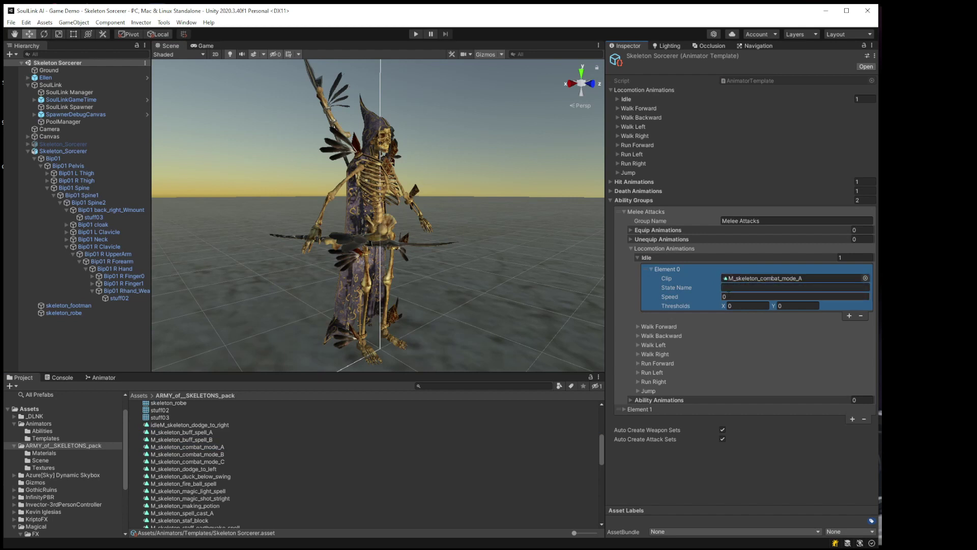
click(729, 295)
text(1)
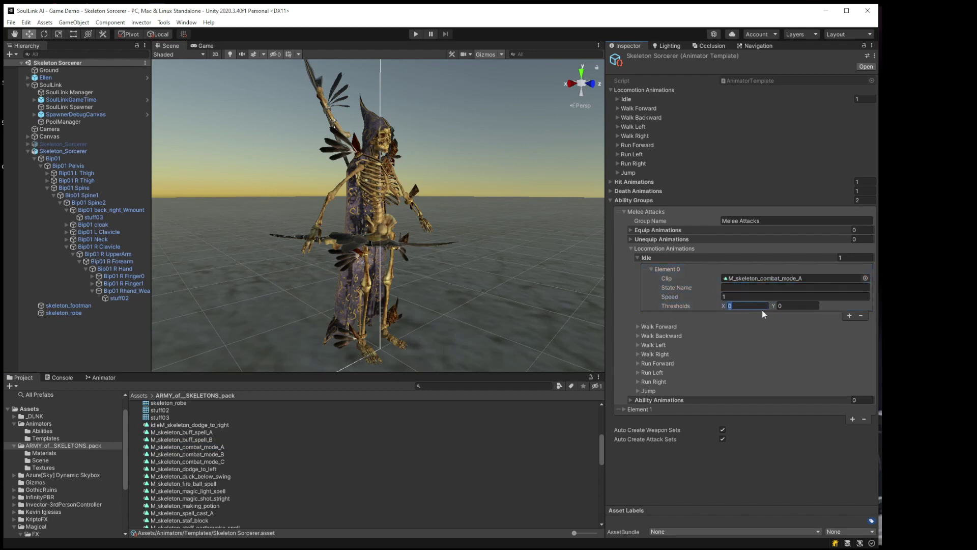
key(Tab)
click(649, 268)
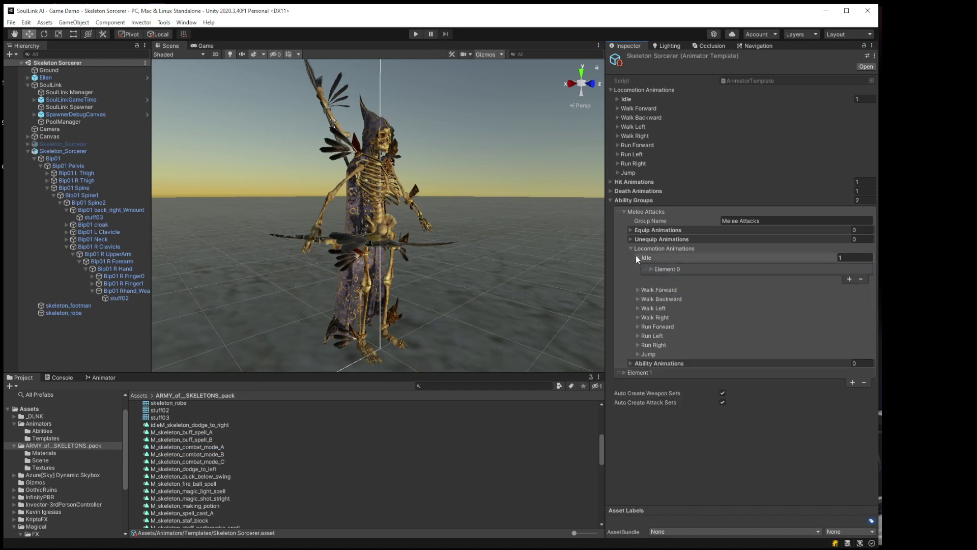
click(637, 258)
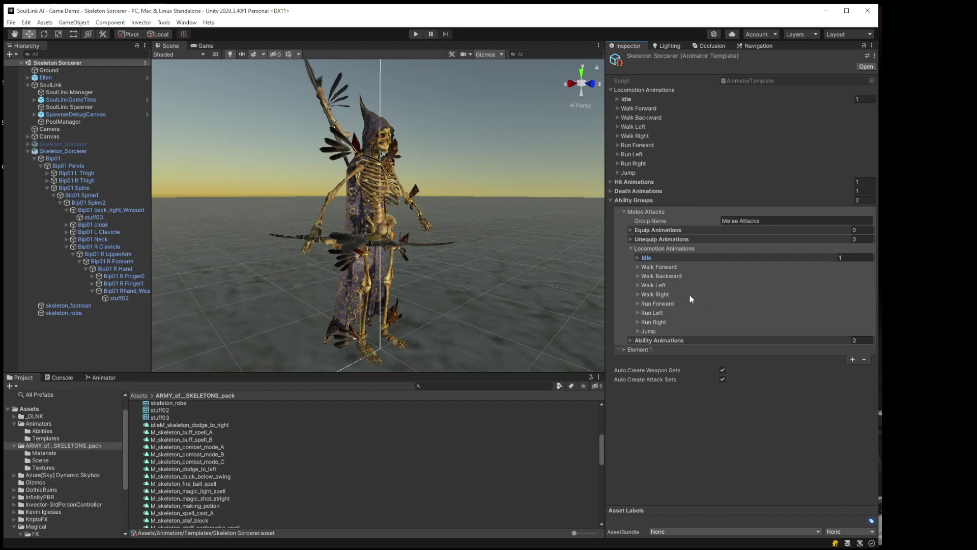
- Add an Ability Animations entry to the Melee Attacks group with the M_skeleton_staff_Hit clip at Speed 1
click(630, 339)
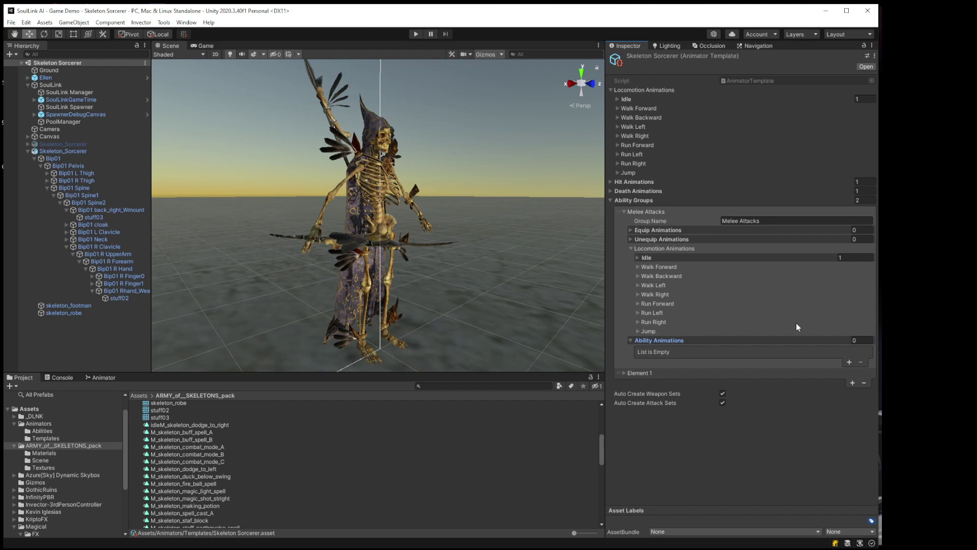
click(848, 362)
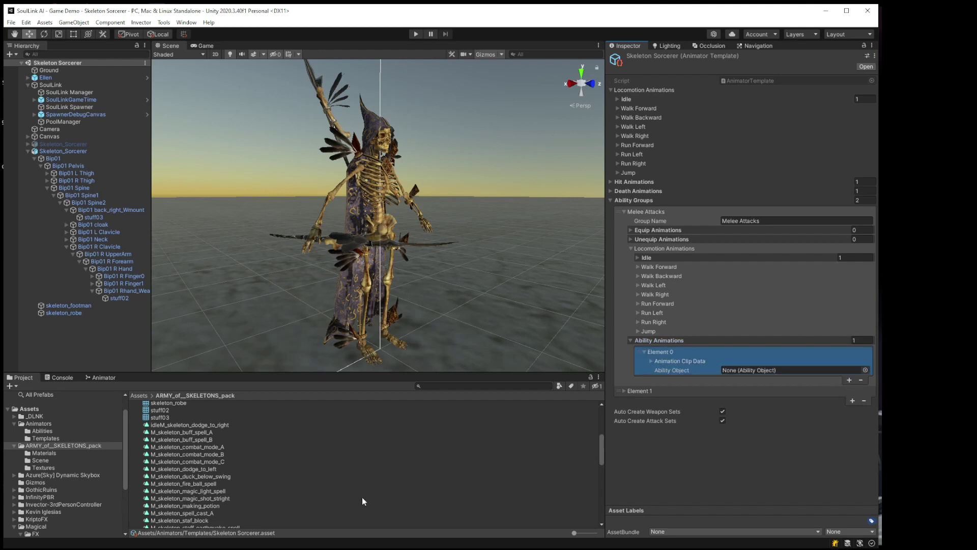
scroll(361, 497, down, 3)
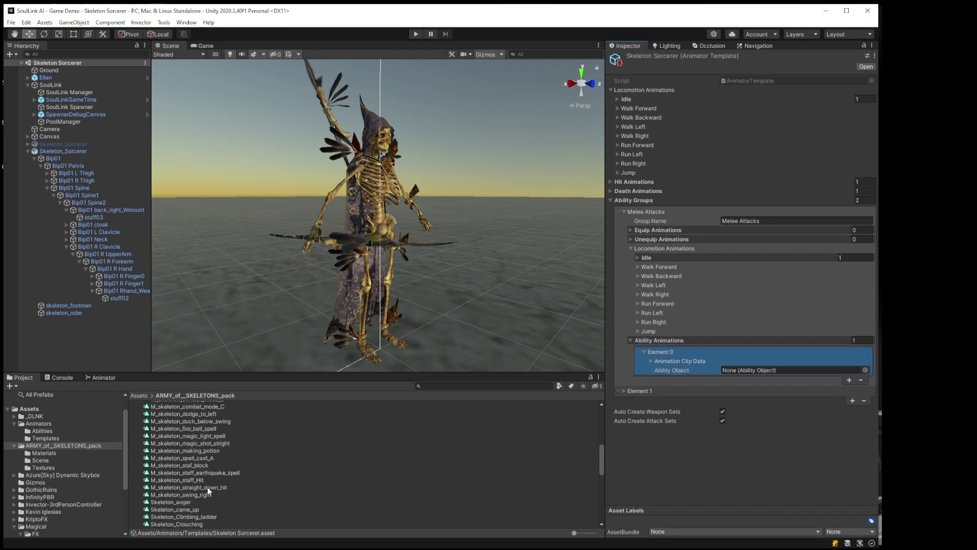
drag(197, 481, 697, 363)
click(651, 361)
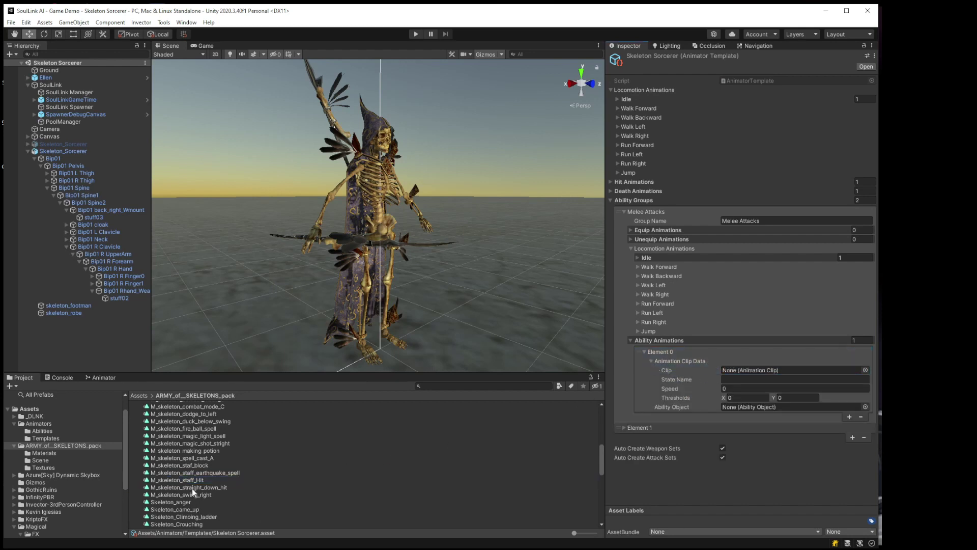
drag(192, 479, 749, 373)
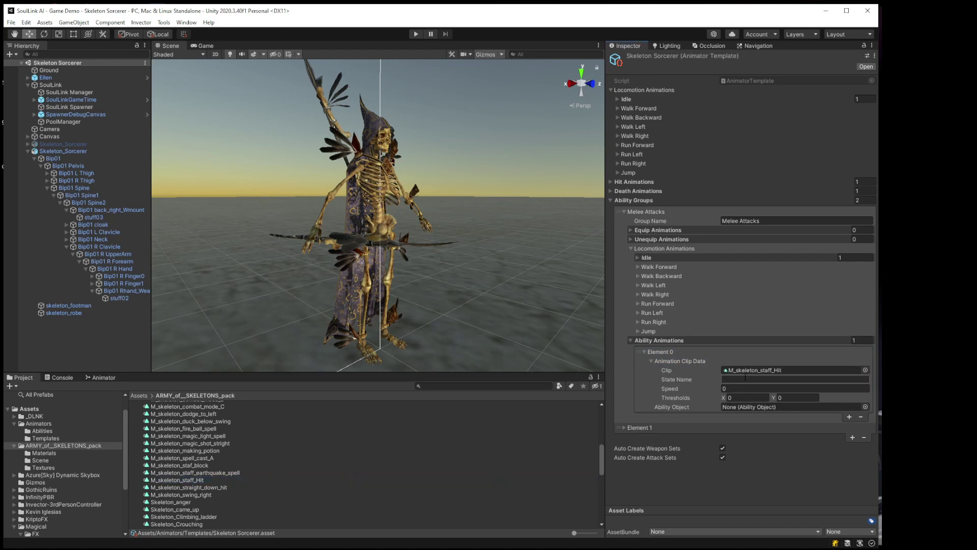
click(745, 379)
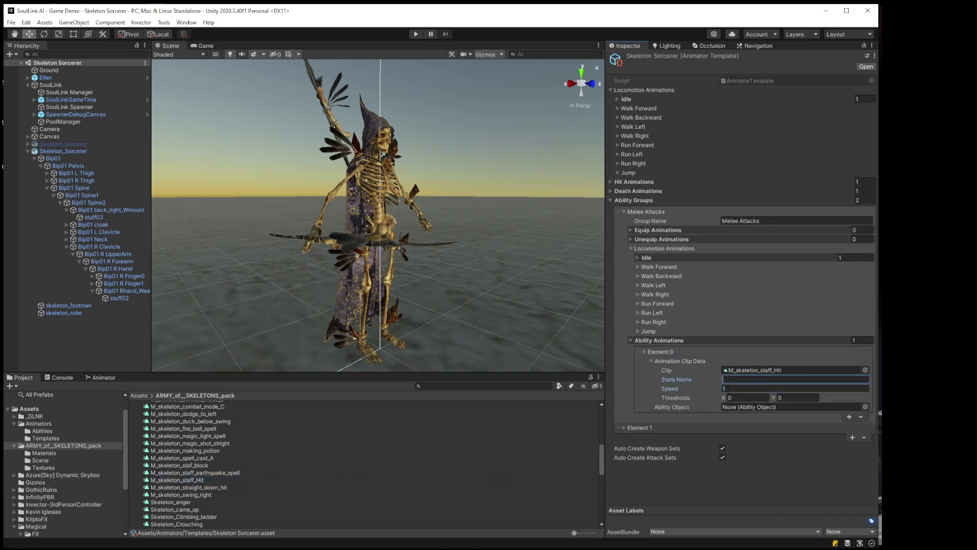
- Set the staff hit entry's Ability Object to Melee Light and collapse the Melee Attacks group
click(866, 406)
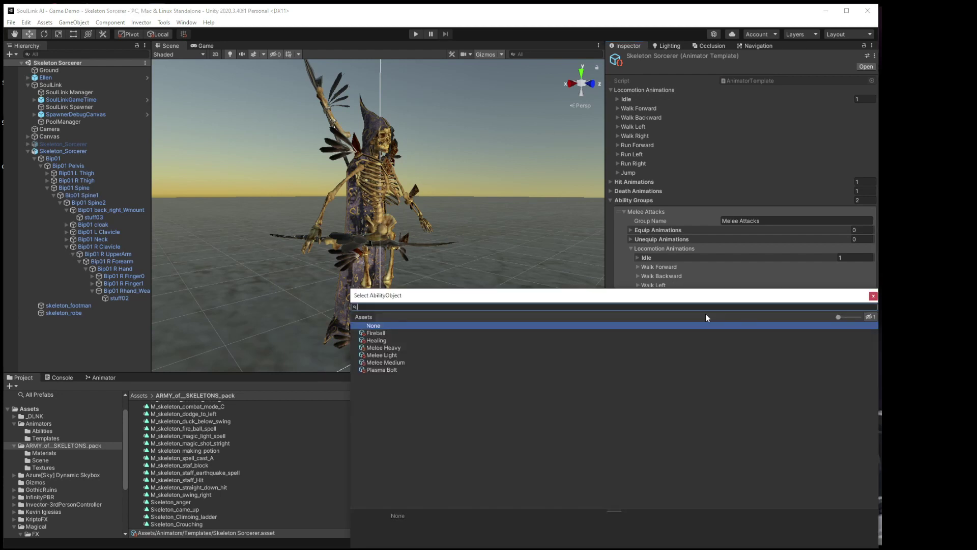
double_click(381, 354)
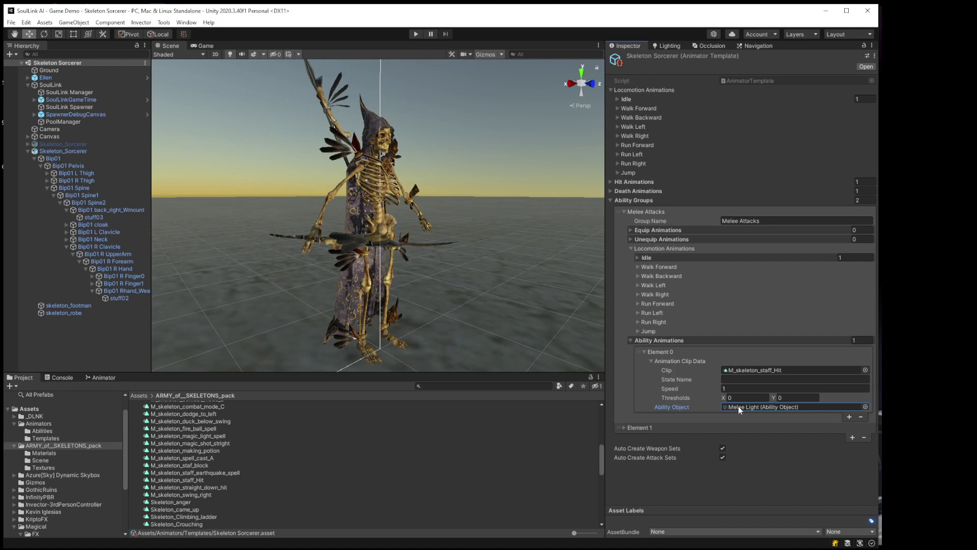
click(645, 351)
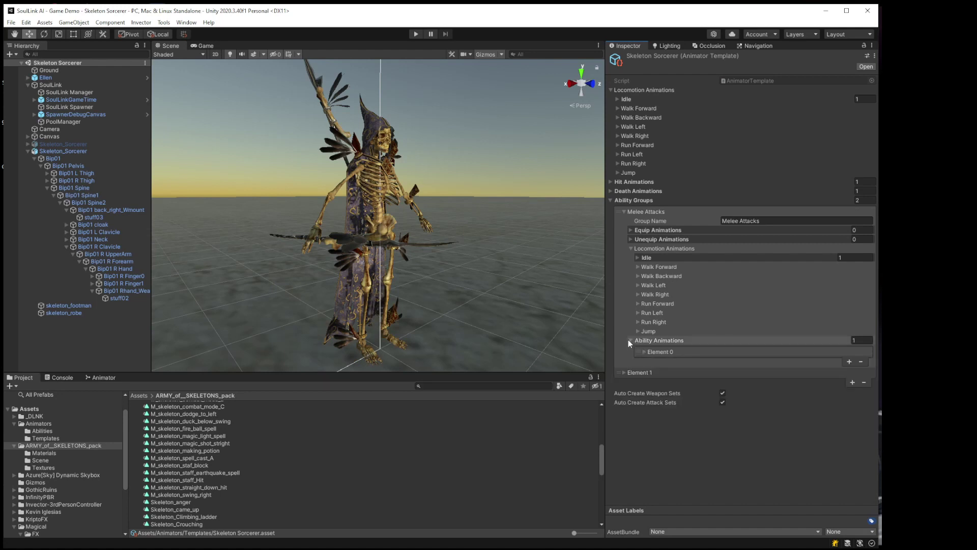
click(630, 340)
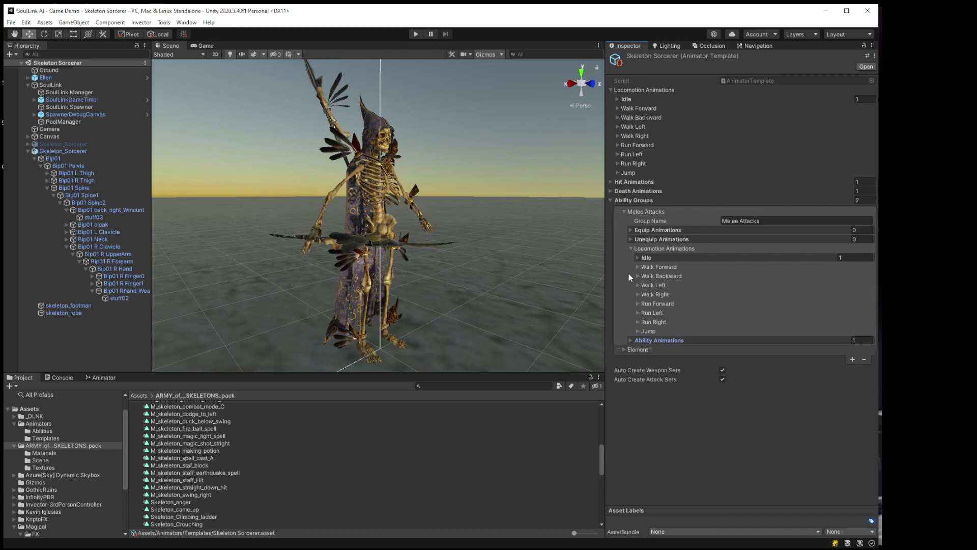
click(624, 211)
- Name the second ability group Ramged Attacks
click(622, 222)
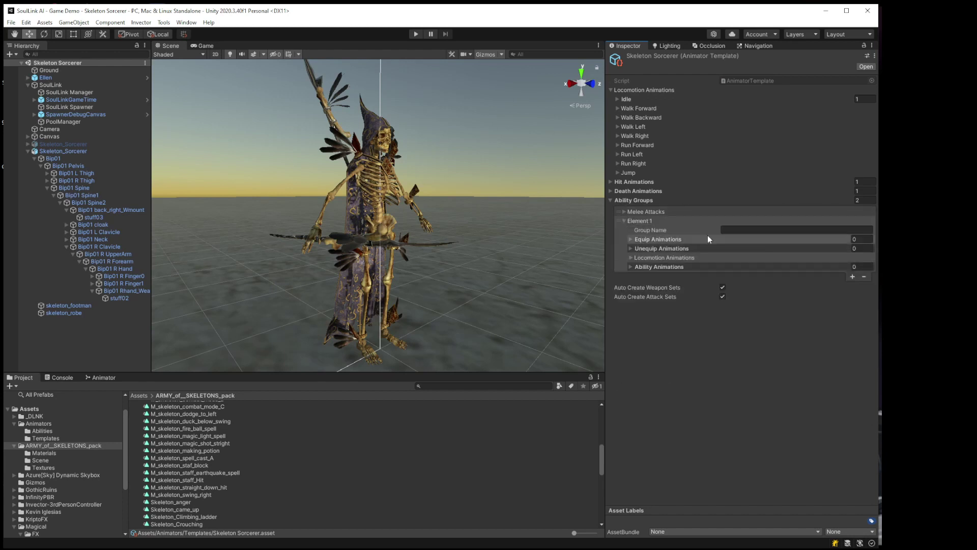
click(731, 229)
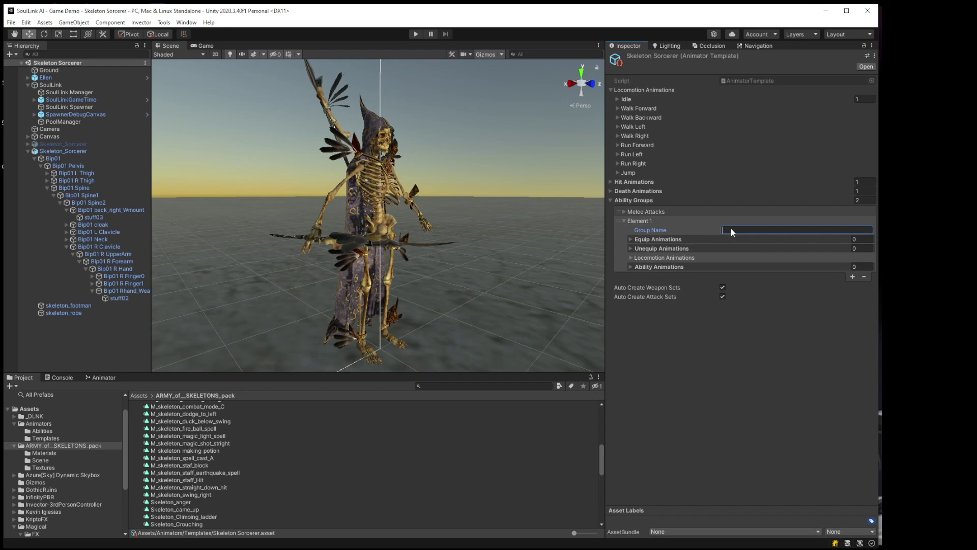
text(Ramged Attacks)
- Add an Idle locomotion entry to the Ramged Attacks group with the M_skeleton_combat_mode_C clip at Speed 1, and collapse its Locomotion Animations
click(631, 258)
click(635, 266)
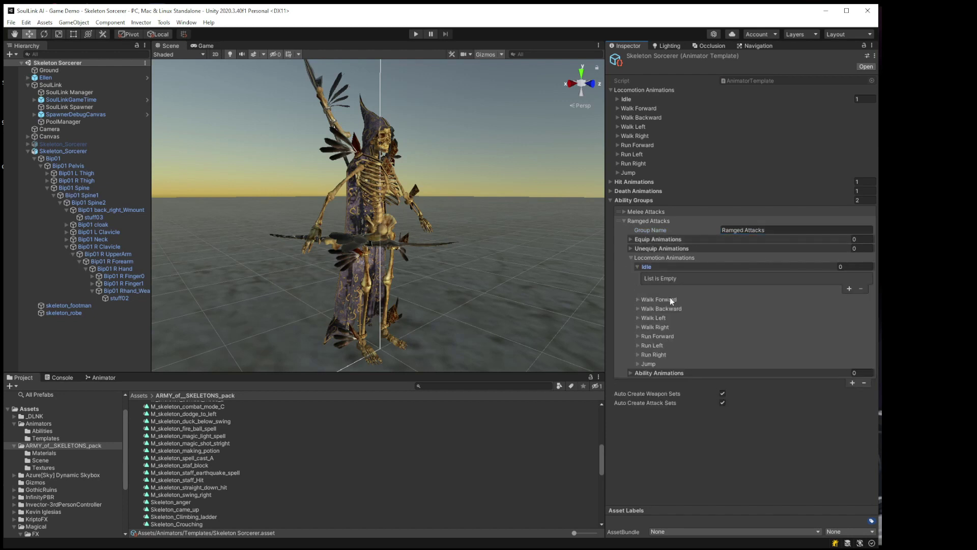
click(848, 290)
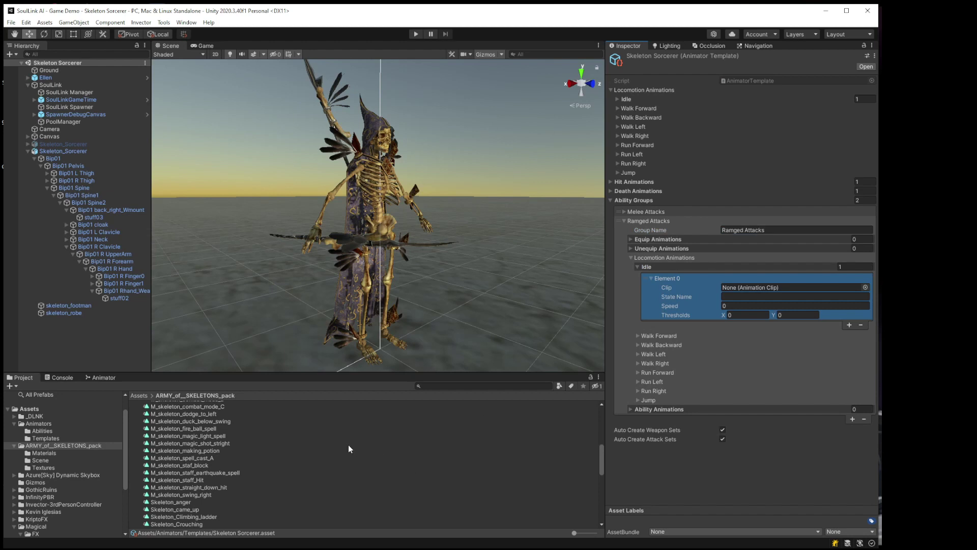
scroll(348, 446, up, 2)
drag(213, 433, 752, 289)
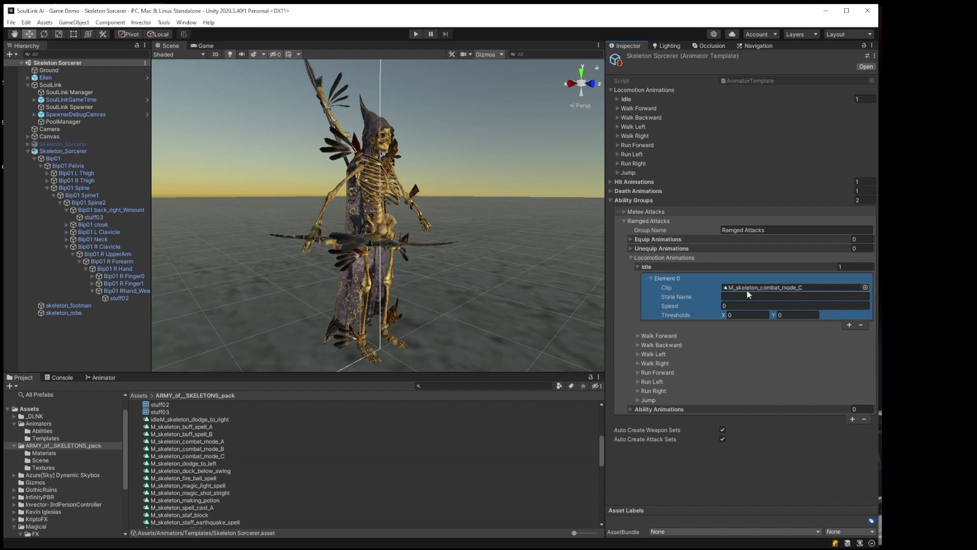
click(734, 305)
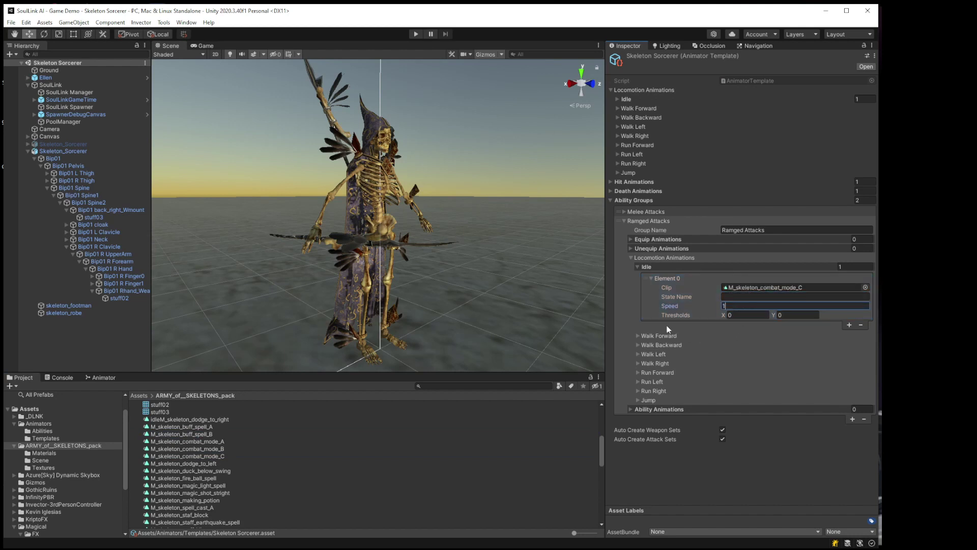
click(637, 267)
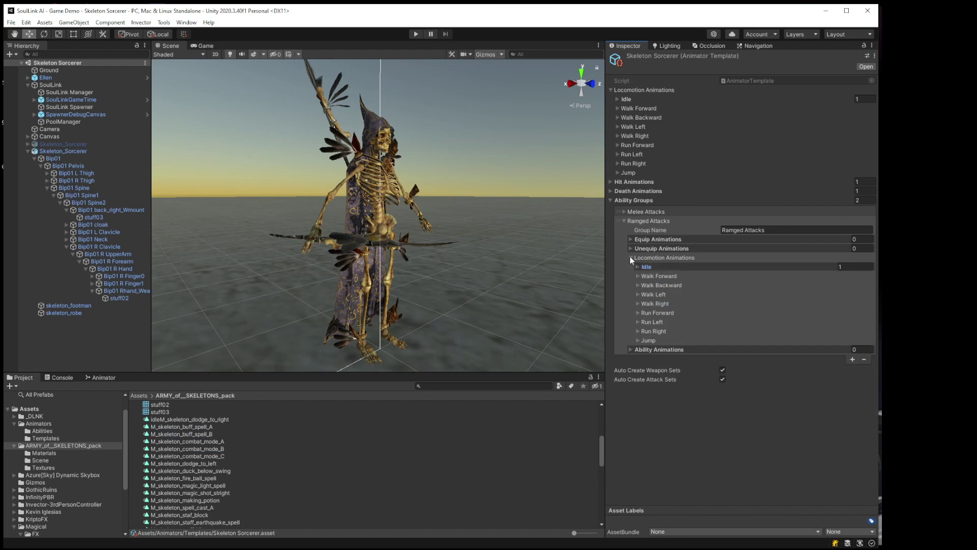
click(630, 257)
- Add an Ability Animations entry to the Ramged Attacks group with the M_skeleton_fire_ball_spell clip, Speed 1 and the Fireball Ability Object, then collapse the list
click(630, 266)
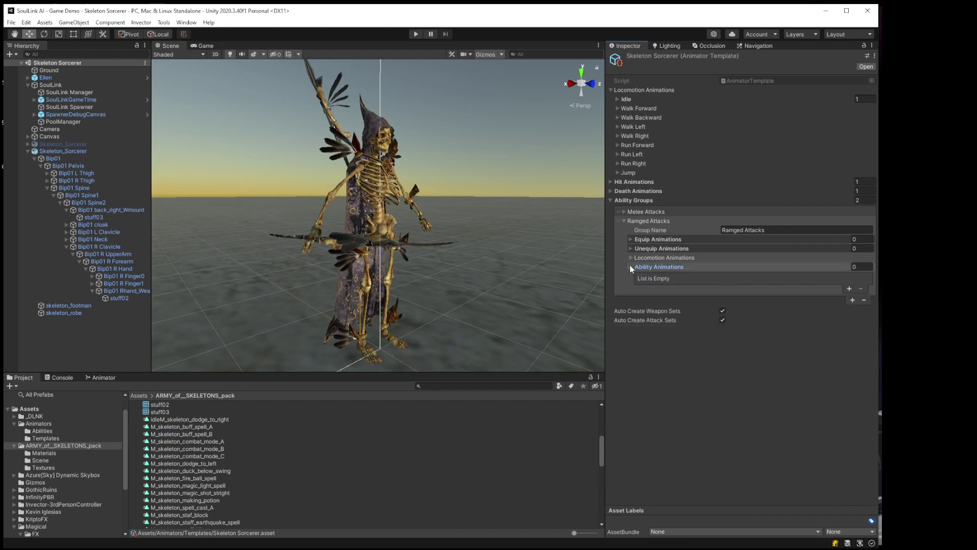
click(850, 288)
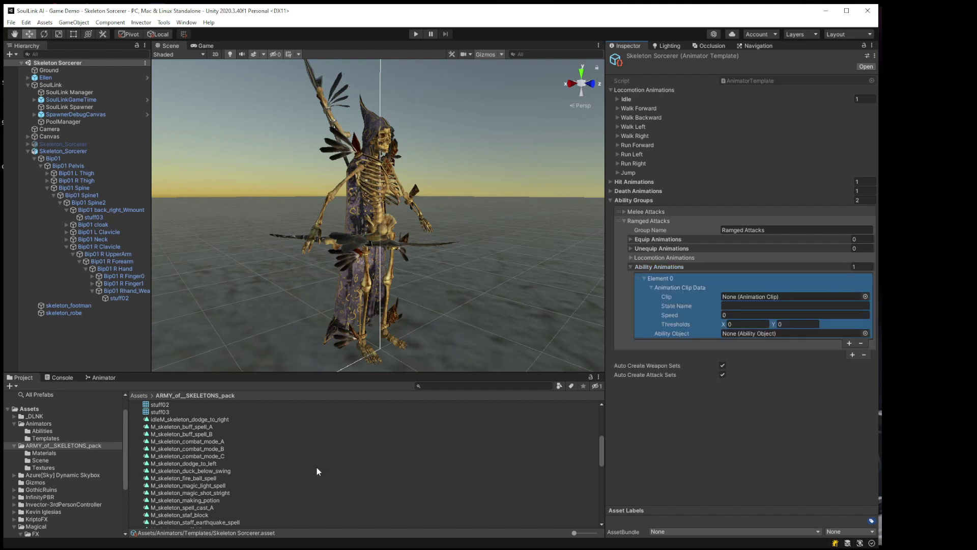
drag(191, 477, 739, 297)
click(747, 324)
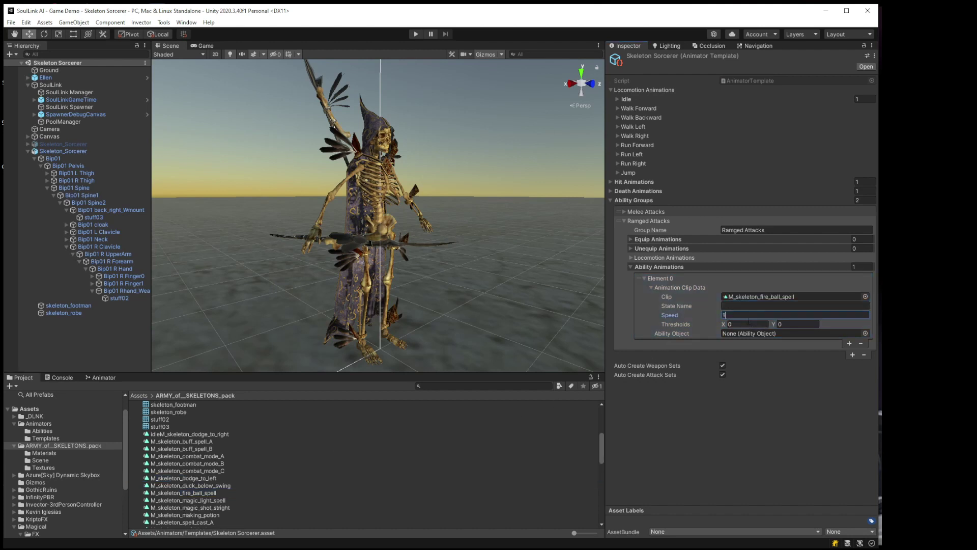
click(865, 333)
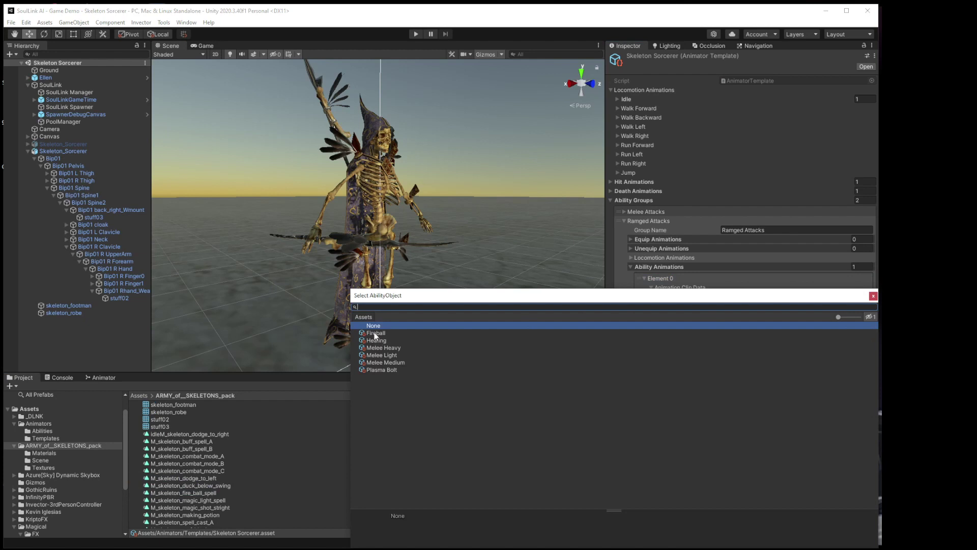
double_click(375, 333)
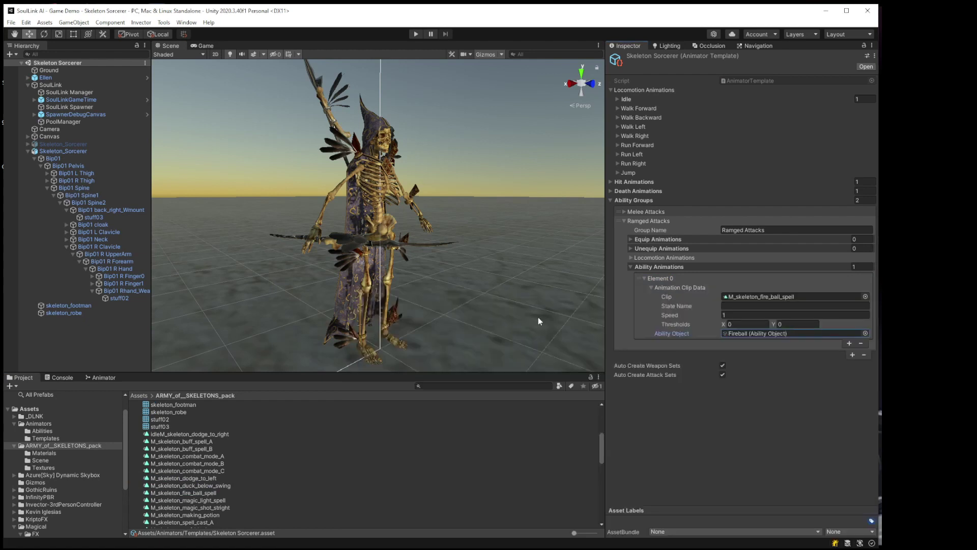
click(630, 267)
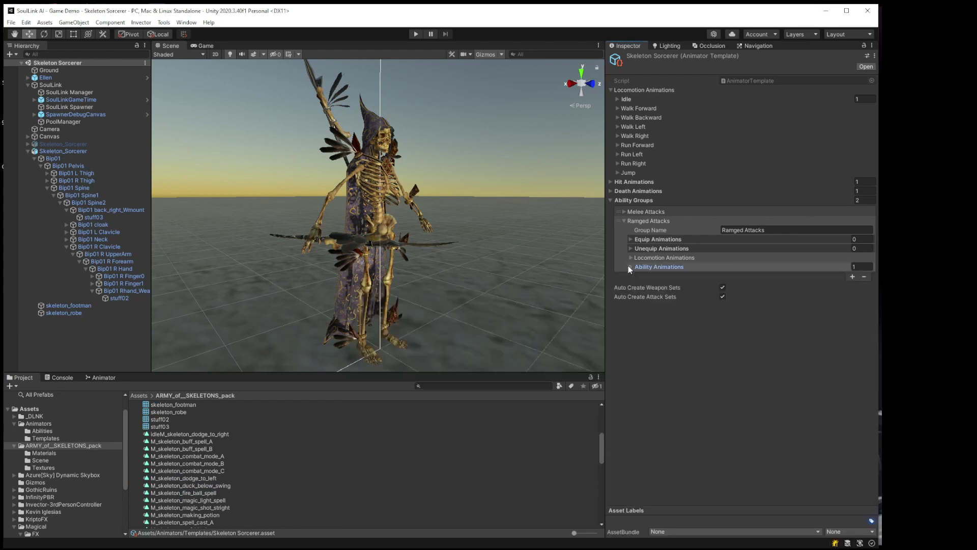
- Collapse the Ramged Attacks group and rename the back-mounted stuff03 object of Skeleton_Sorcerer as Staff_Stored
click(622, 222)
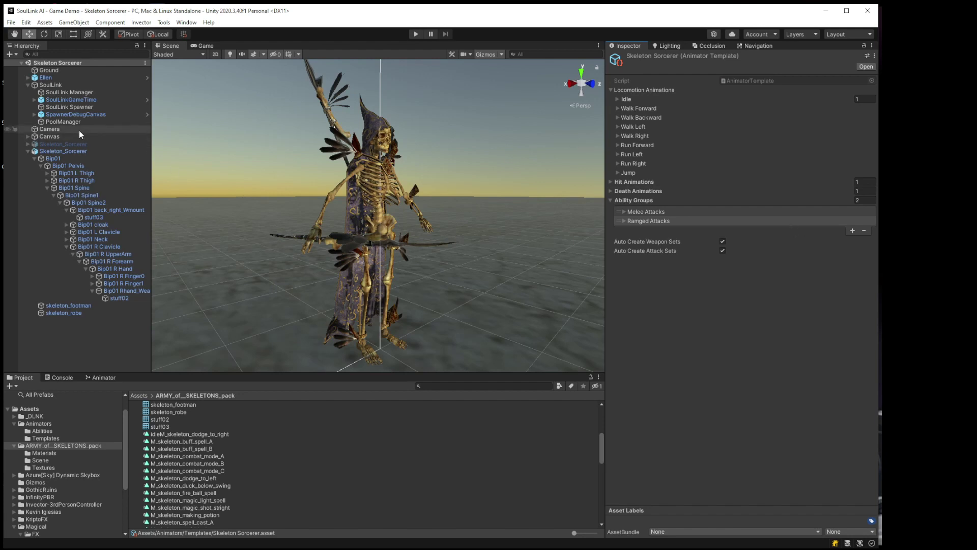
click(72, 150)
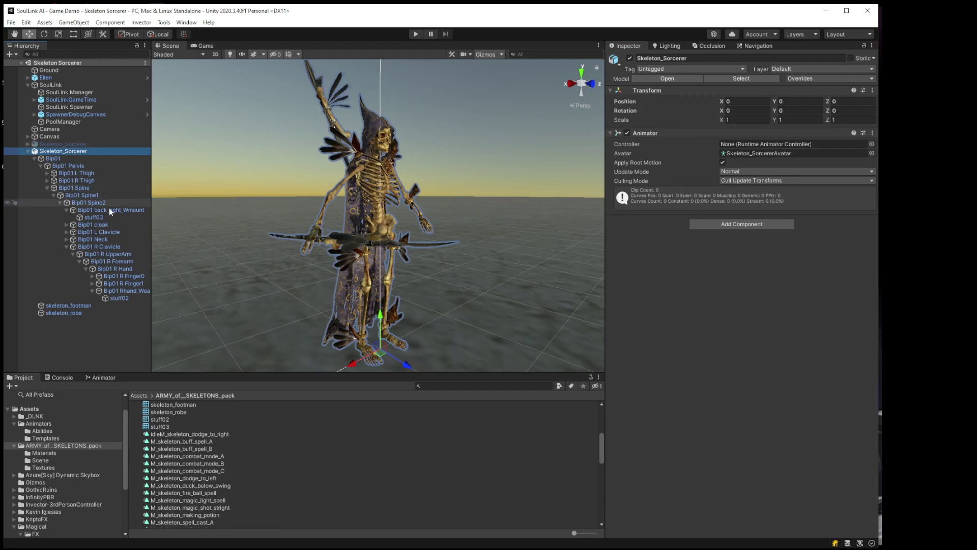
click(91, 218)
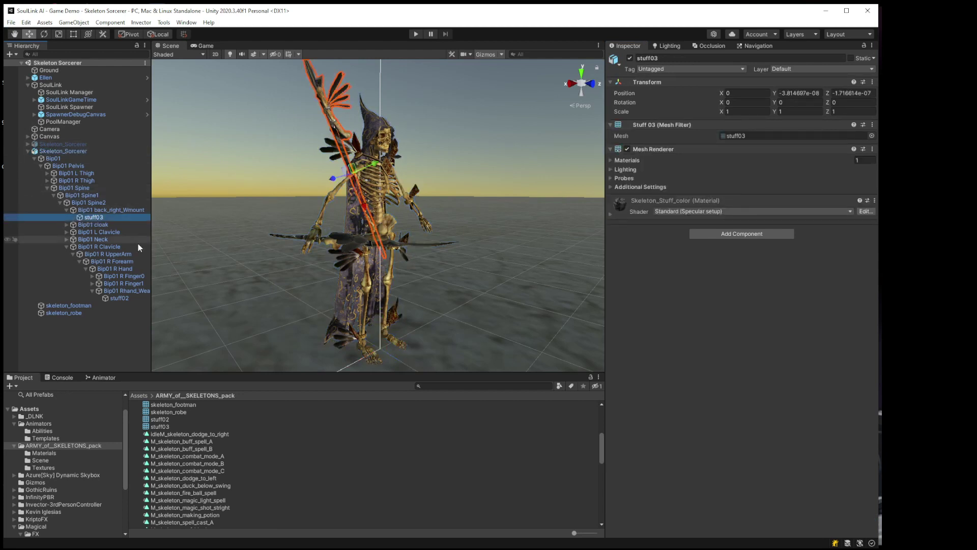
click(114, 297)
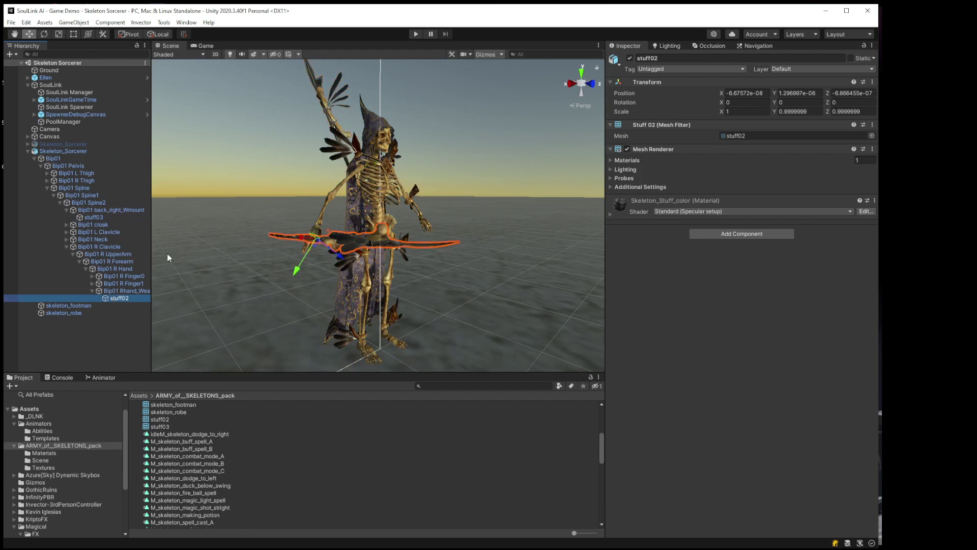
click(98, 217)
click(99, 217)
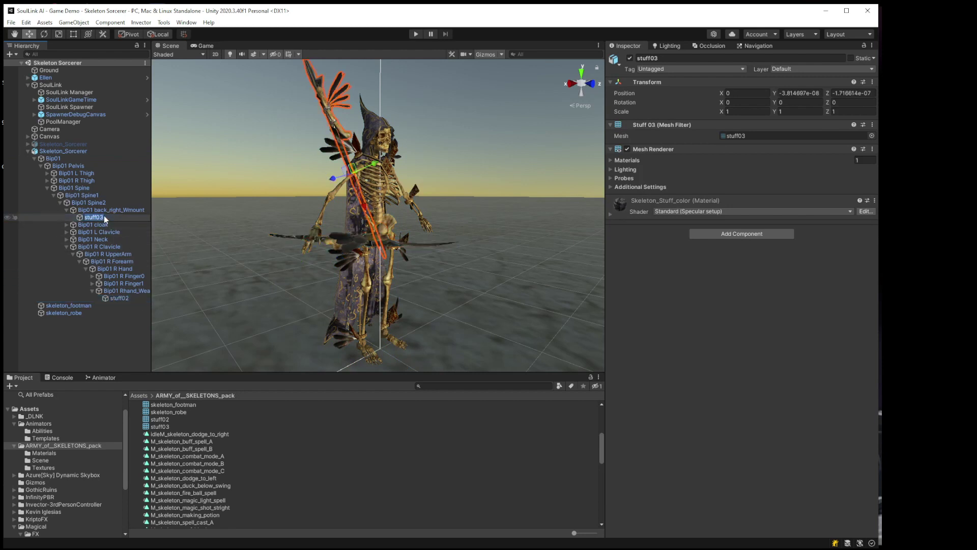
text(Staff_Stored)
key(Return)
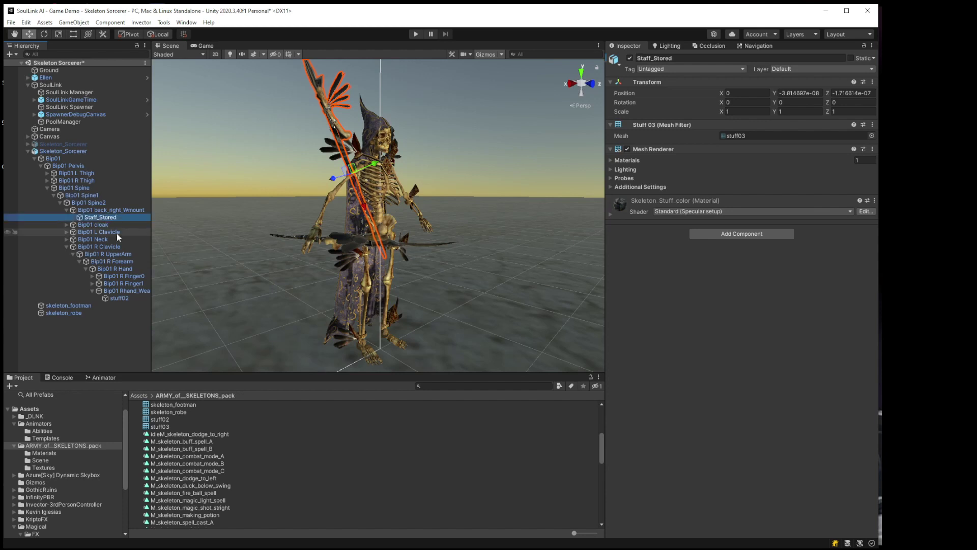
- Rename the stuff02 object under the right-hand weapon bone as Staff_Equipped
click(119, 297)
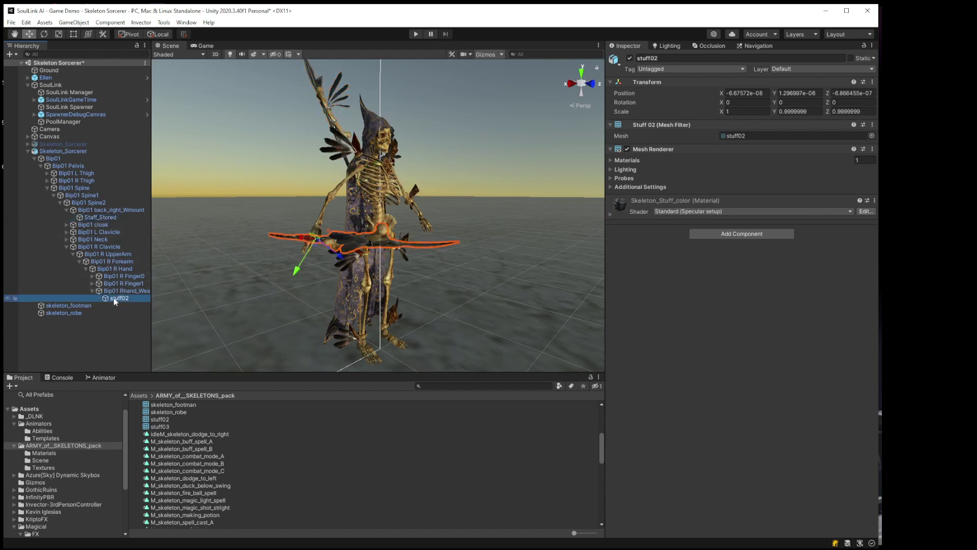
key(F2)
text(Staff)
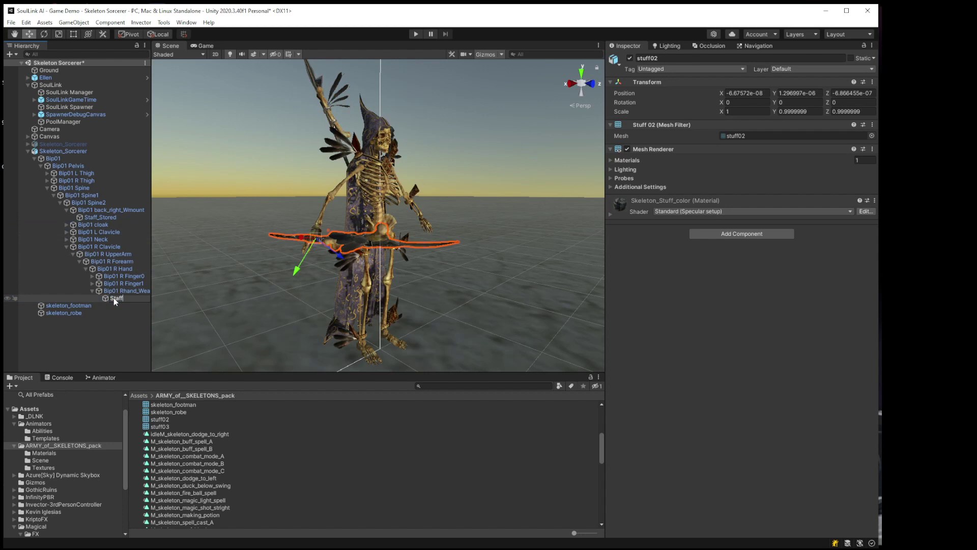
text(_Equipped)
key(Return)
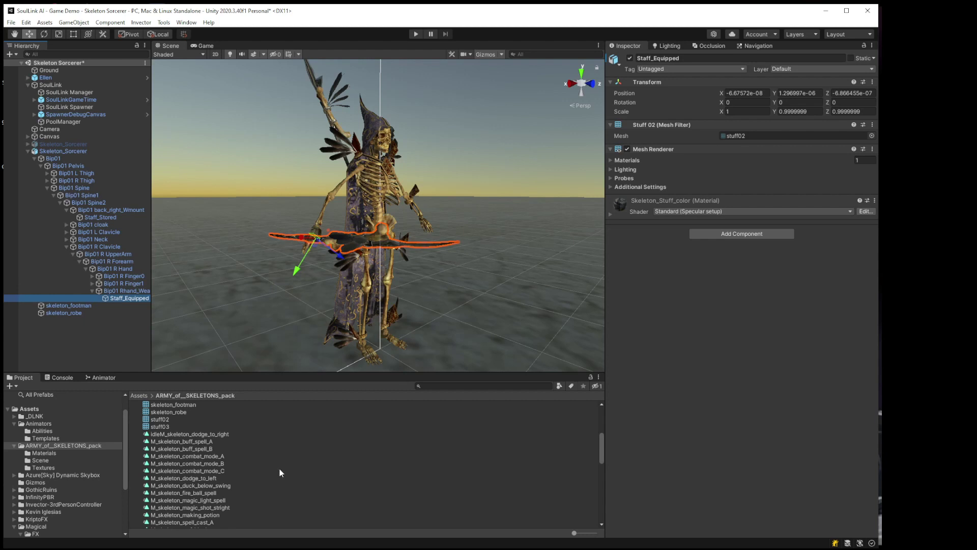
- In the Skeleton_Sorcerer model's import settings, select the M_skeleton_staff_Hit clip and move its preview to the strike at about frame 2063
scroll(279, 470, up, 3)
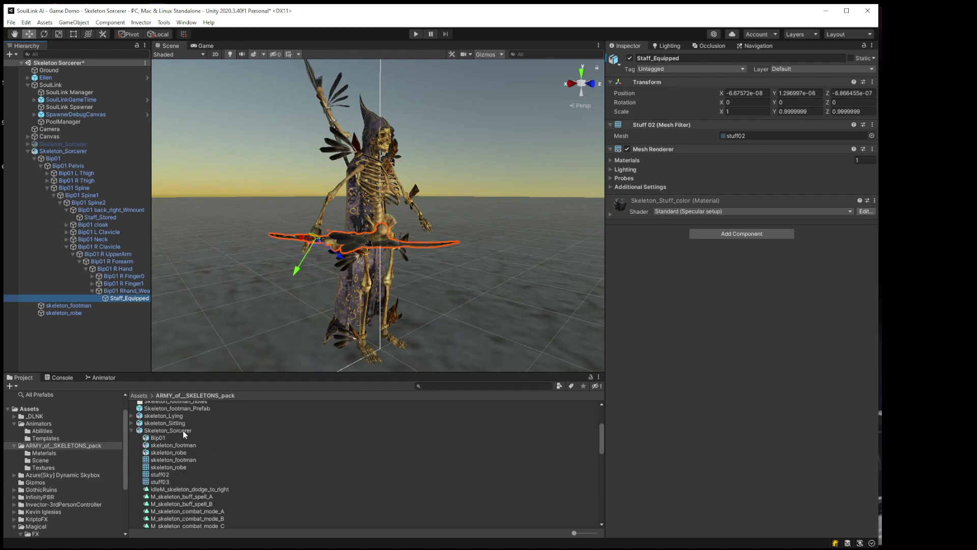
click(182, 431)
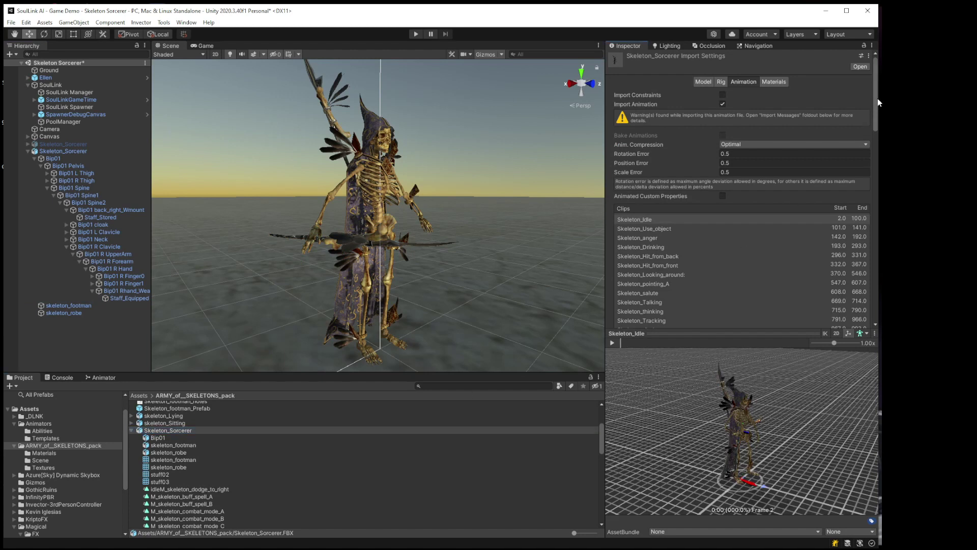
scroll(877, 102, down, 5)
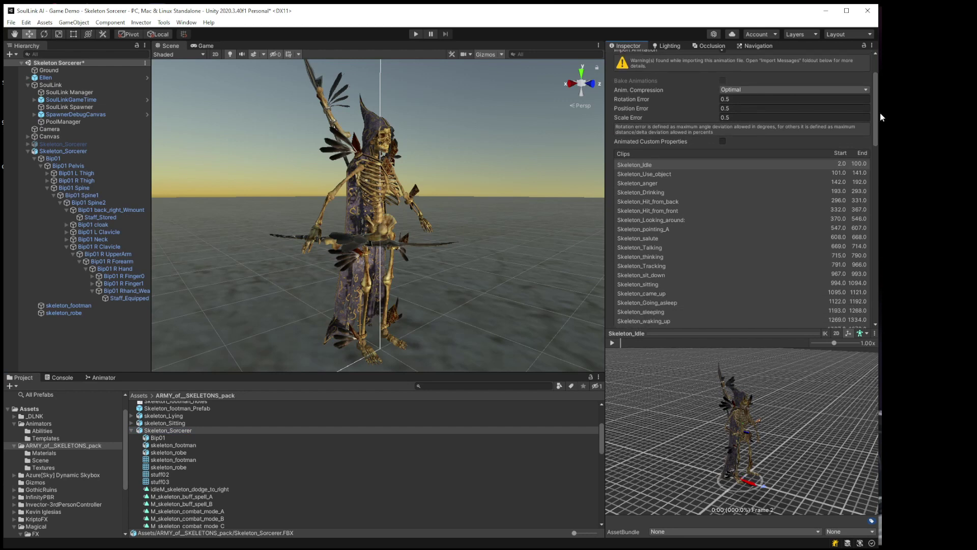
drag(882, 117, 879, 177)
click(667, 252)
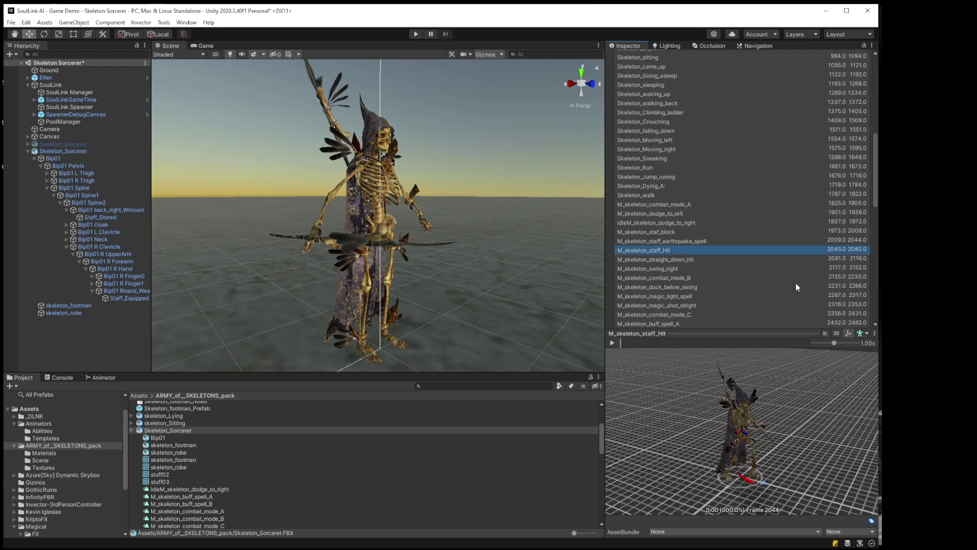
scroll(768, 264, down, 5)
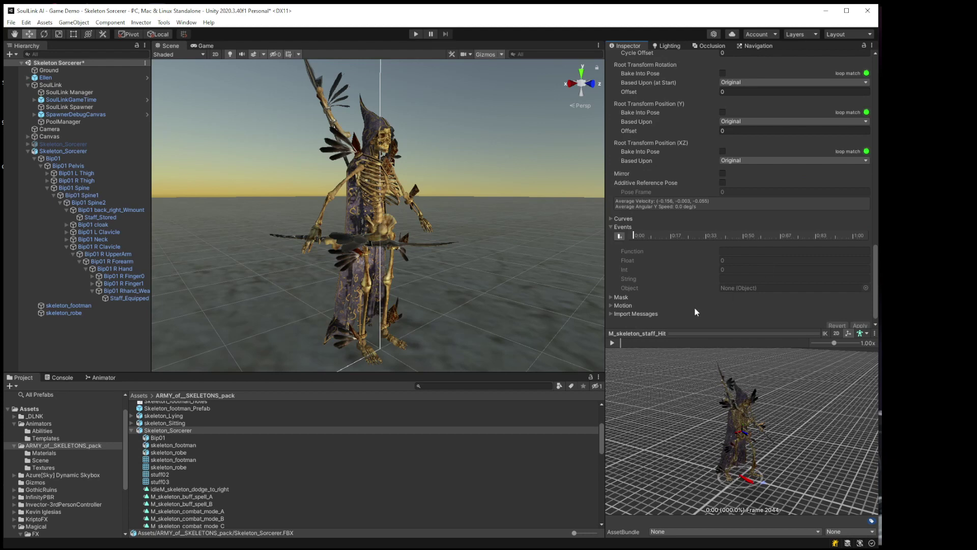
click(612, 345)
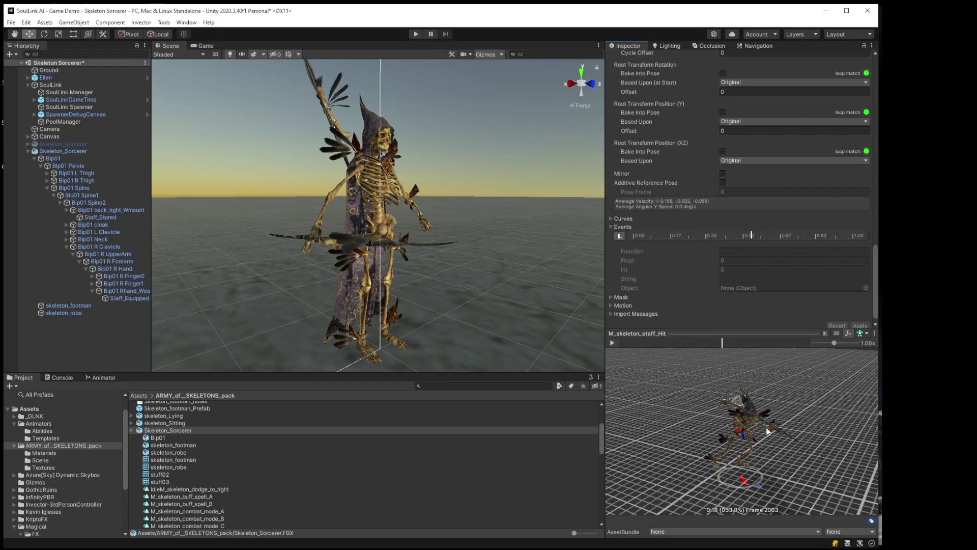
- Add an animation event calling Event_PerformAbility at the staff hit's strike moment and apply the import settings
click(617, 237)
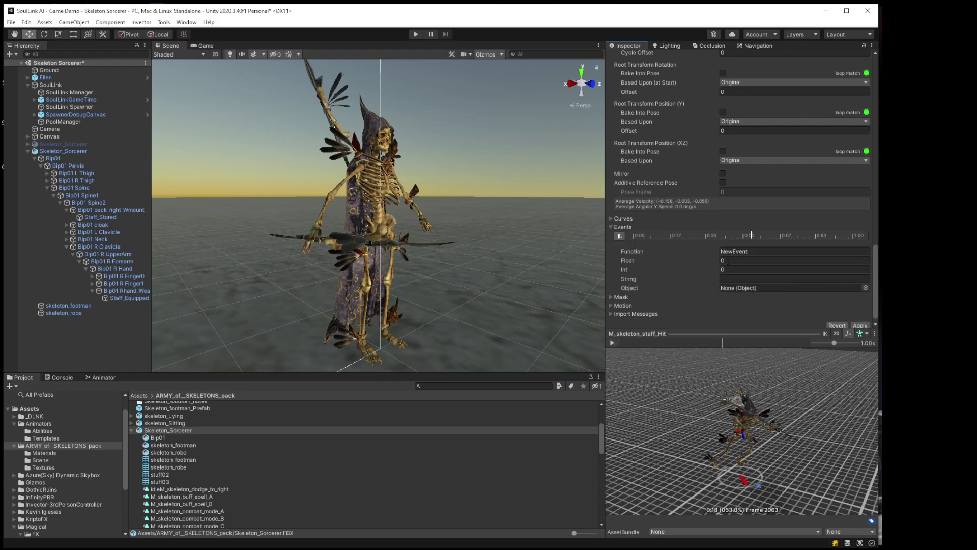
click(756, 252)
text(Eve)
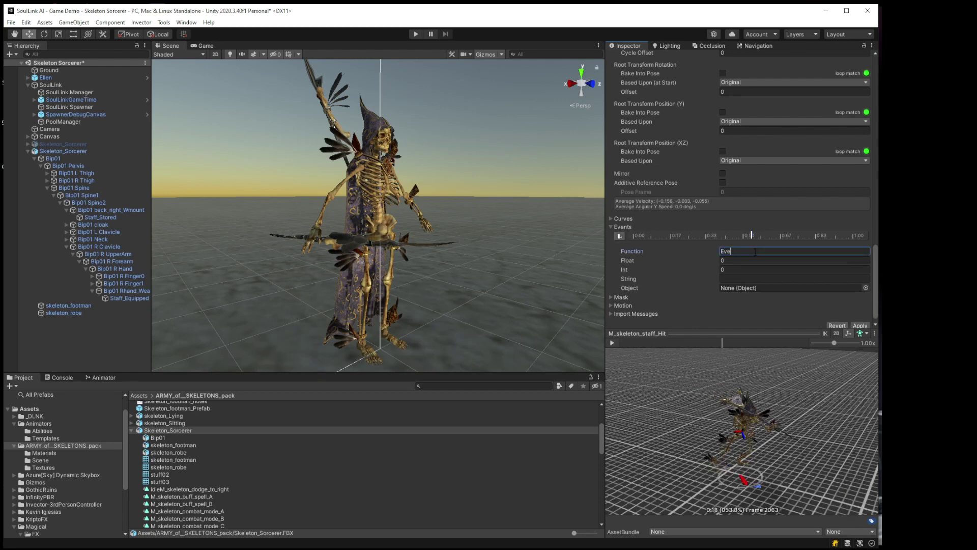
text(nt_PerformAbil)
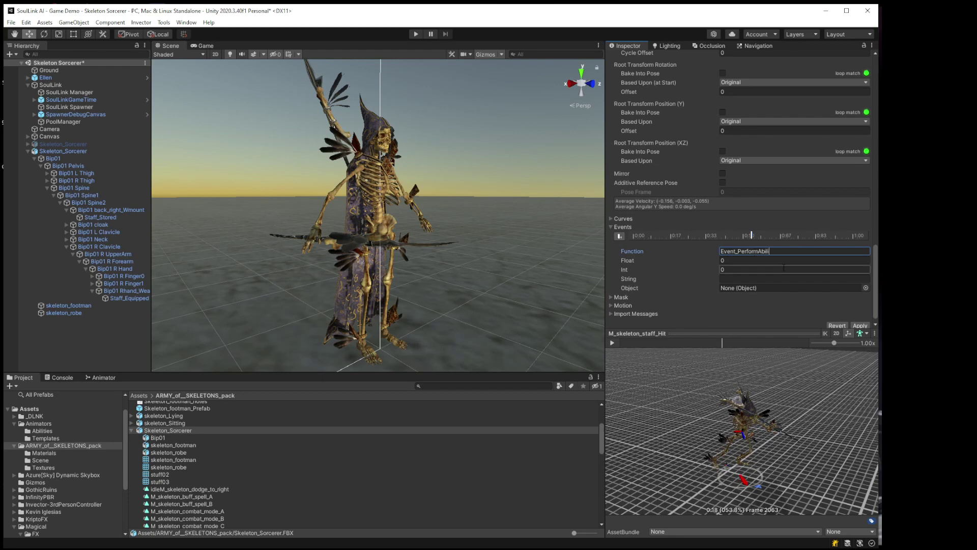
text(ity)
click(860, 326)
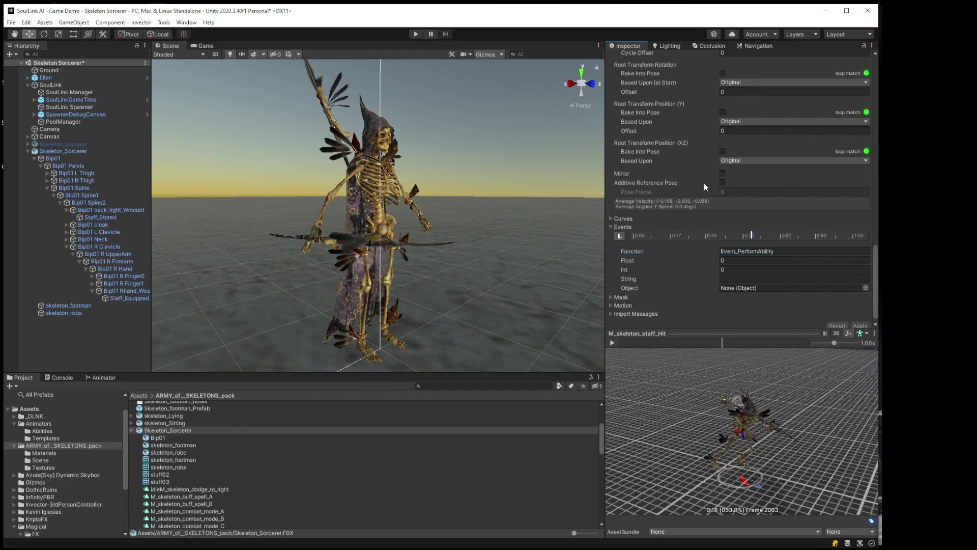
- Select the M_skeleton_fire_ball_spell clip and move its preview to the cast moment at about frame 2628
scroll(703, 182, up, 10)
scroll(703, 183, down, 3)
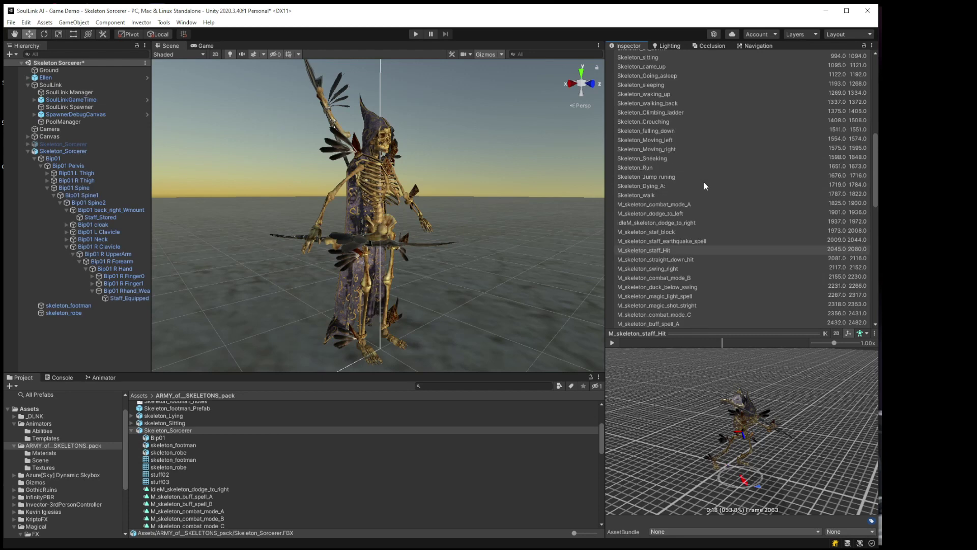
scroll(704, 183, down, 3)
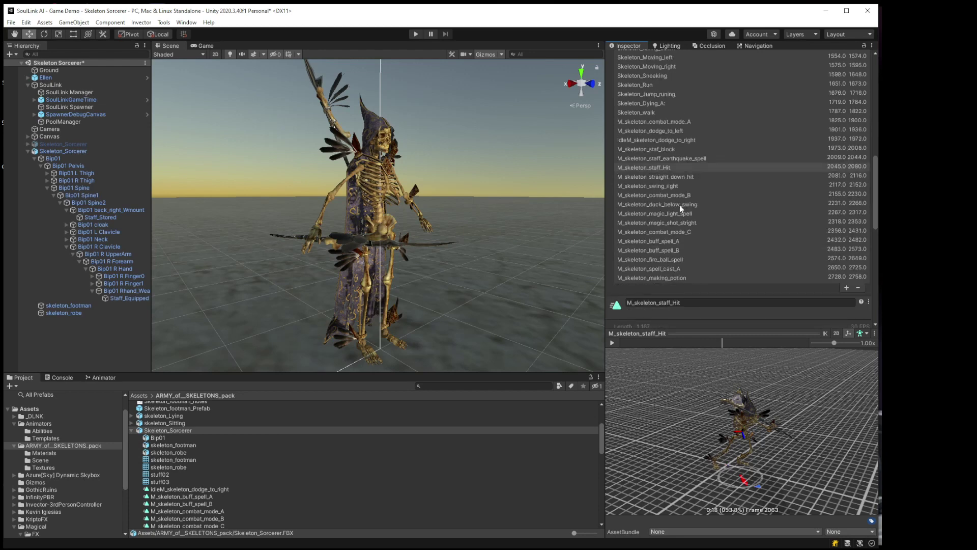
click(672, 261)
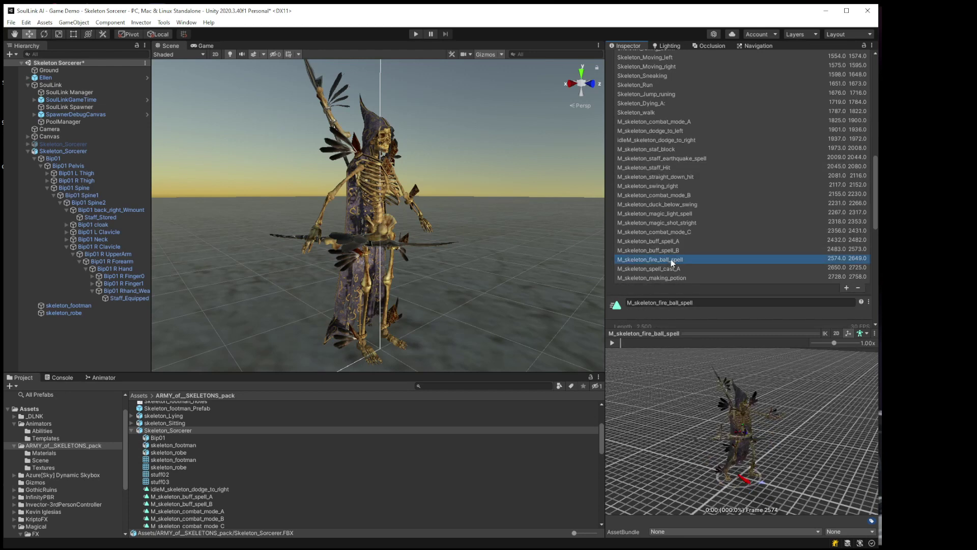
drag(876, 207, 882, 294)
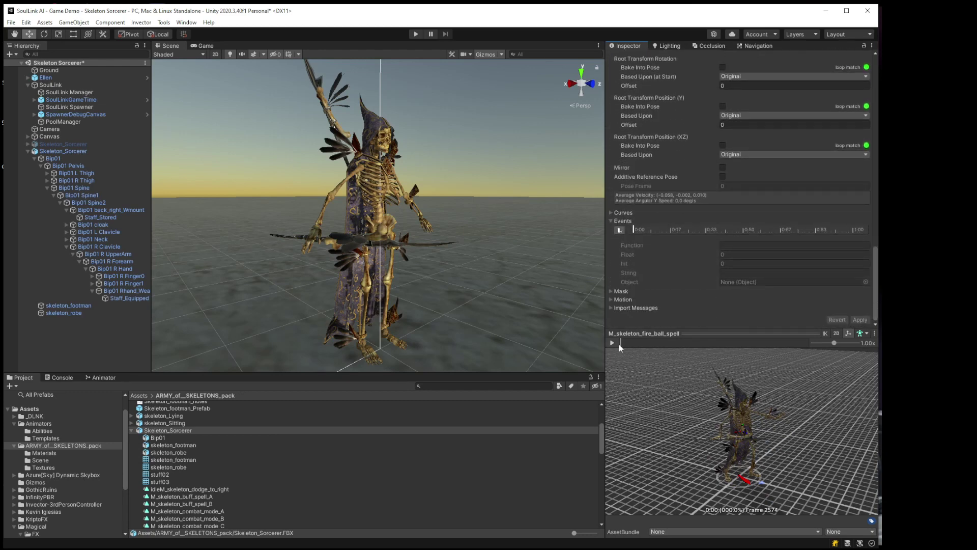
click(611, 342)
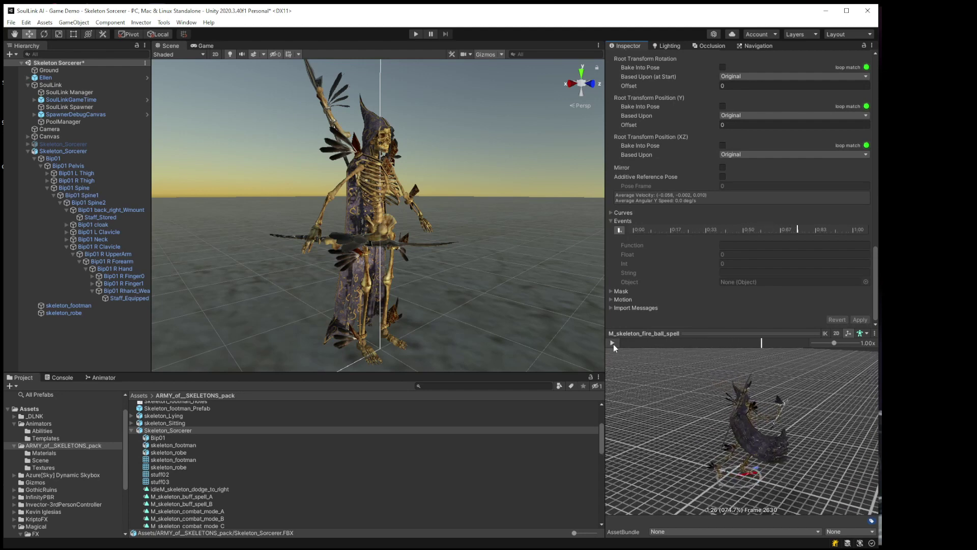
key(Left)
key(Left)
key(Left)
key(Left)
key(Left)
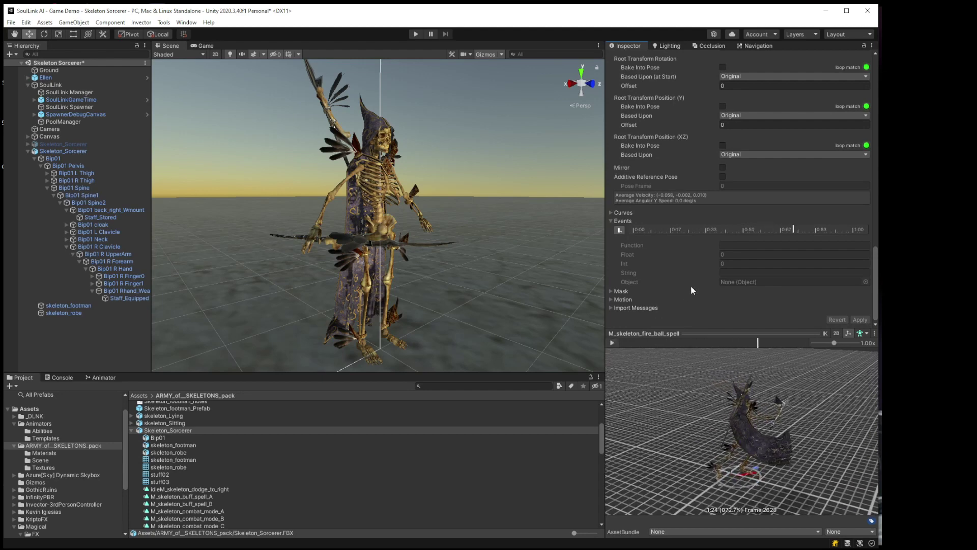
- Add an animation event calling Event_PerformAbility at the fireball clip's cast moment and apply the import settings
click(620, 230)
click(752, 246)
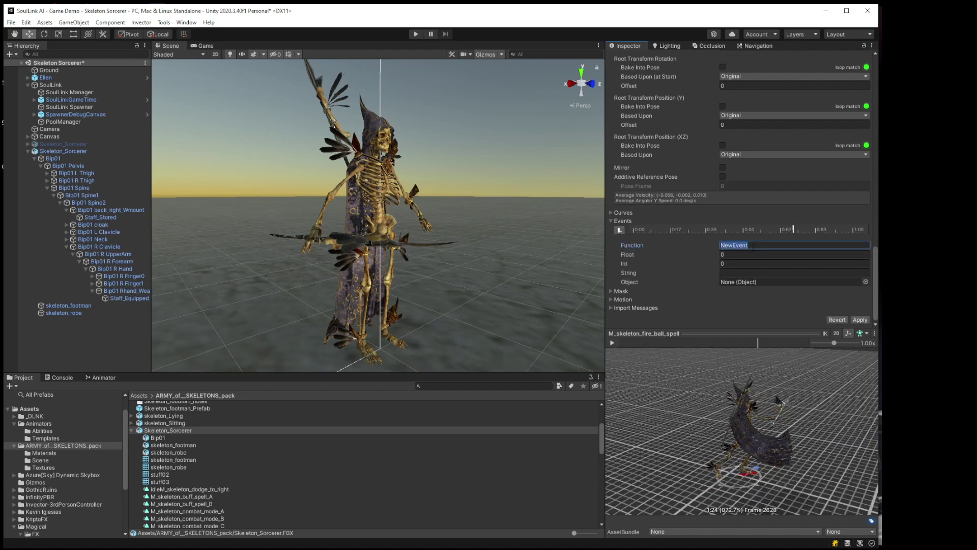
text(Event)
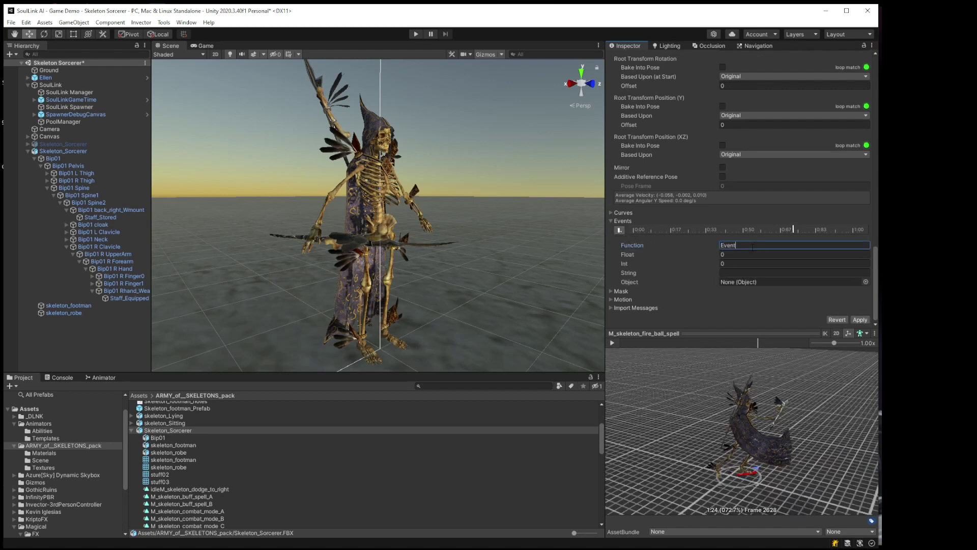
text(_PerformAbility)
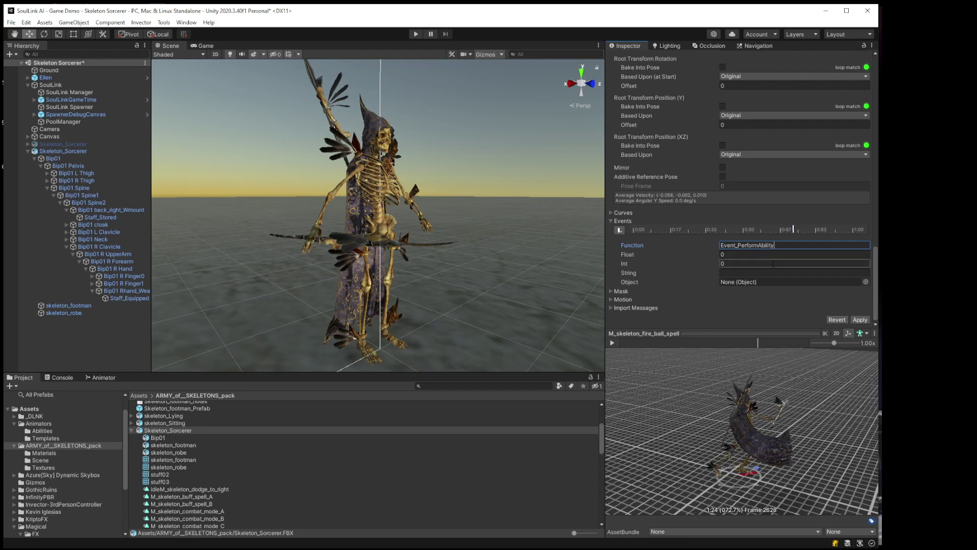
click(859, 319)
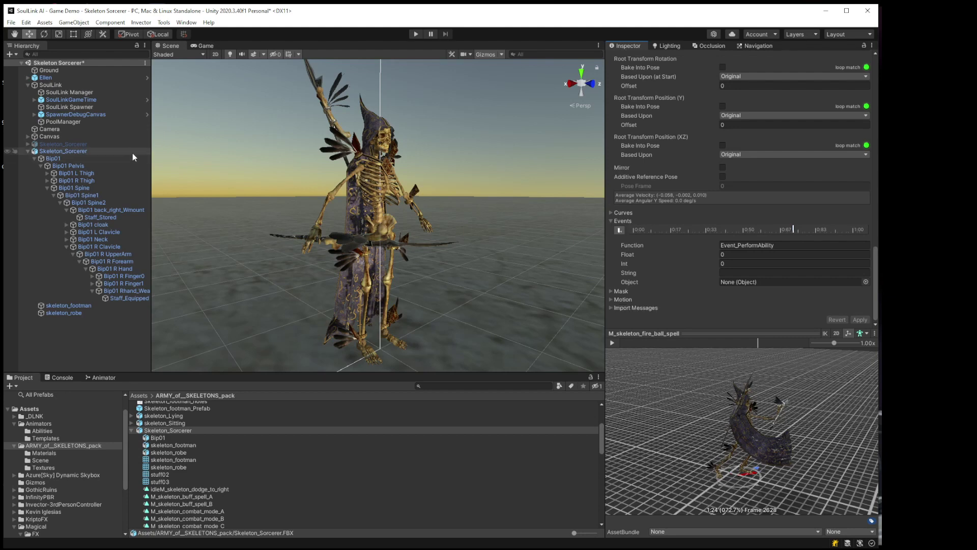
- Select the active Skeleton_Sorcerer in the scene, show the project assets as large thumbnails, and open the SoulLink Editor
click(57, 150)
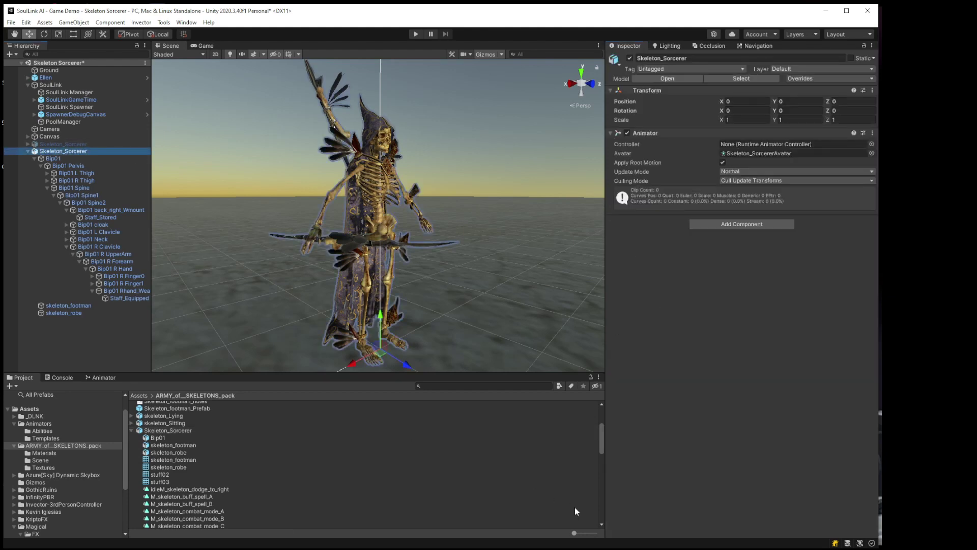
drag(578, 535, 595, 534)
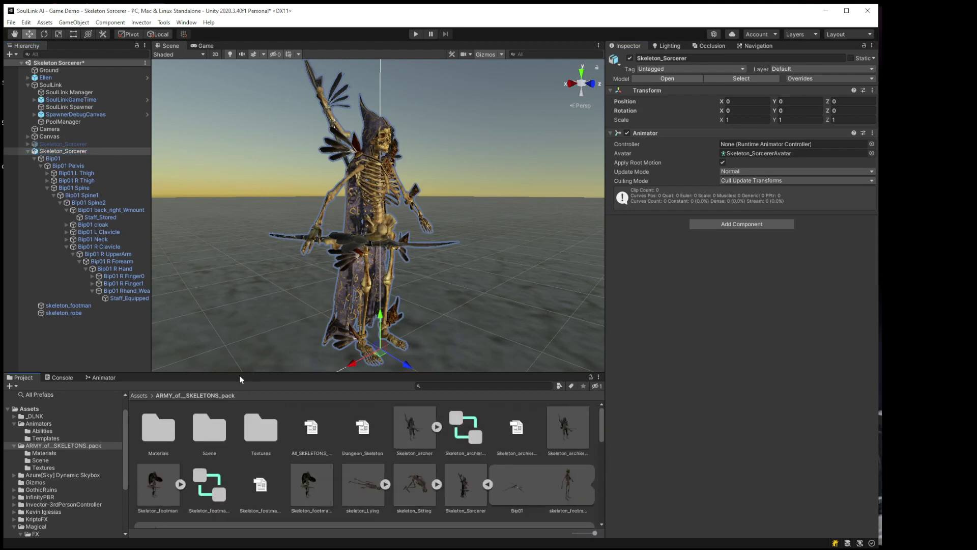
click(166, 23)
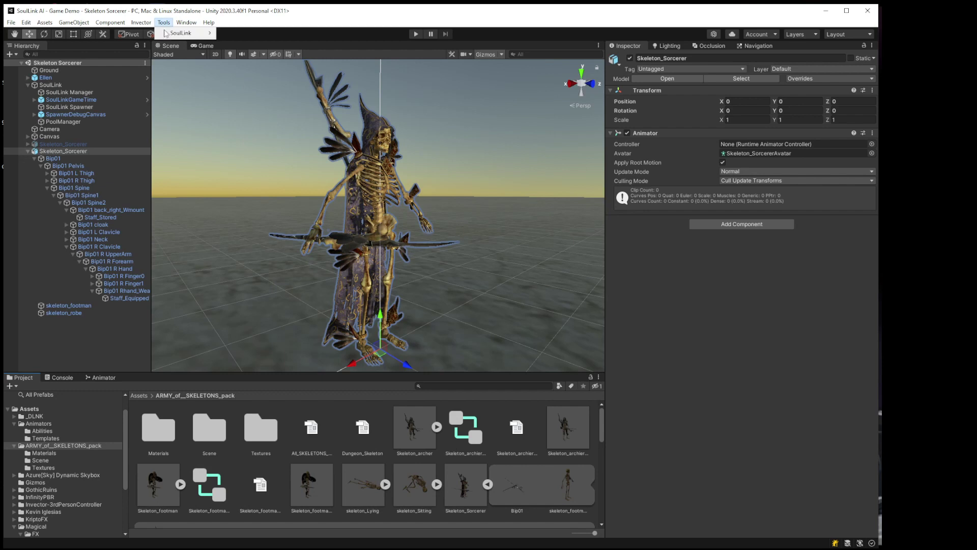
mouse_move(169, 38)
click(244, 43)
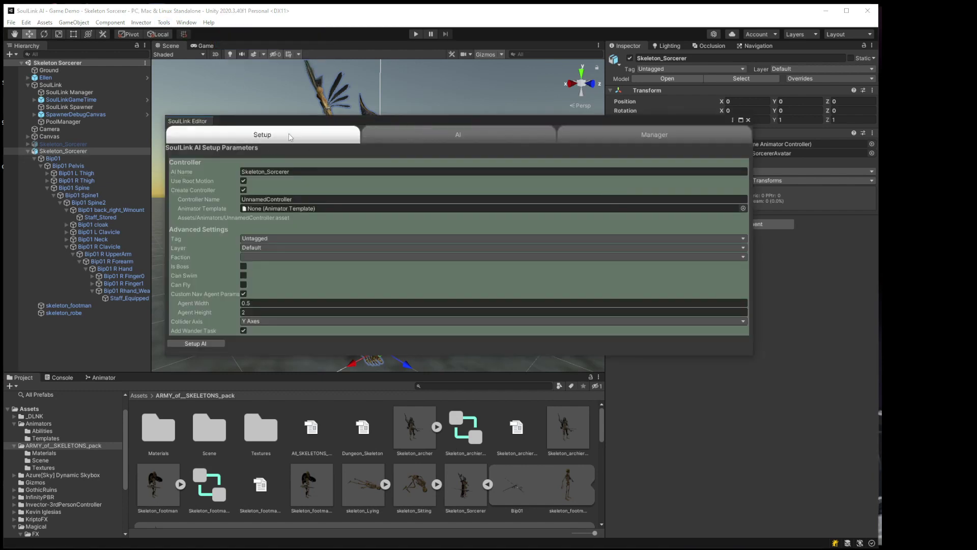
- Set the AI Name to Skeleton Sorcerer with a space instead of the underscore, and turn off Use Root Motion
click(315, 171)
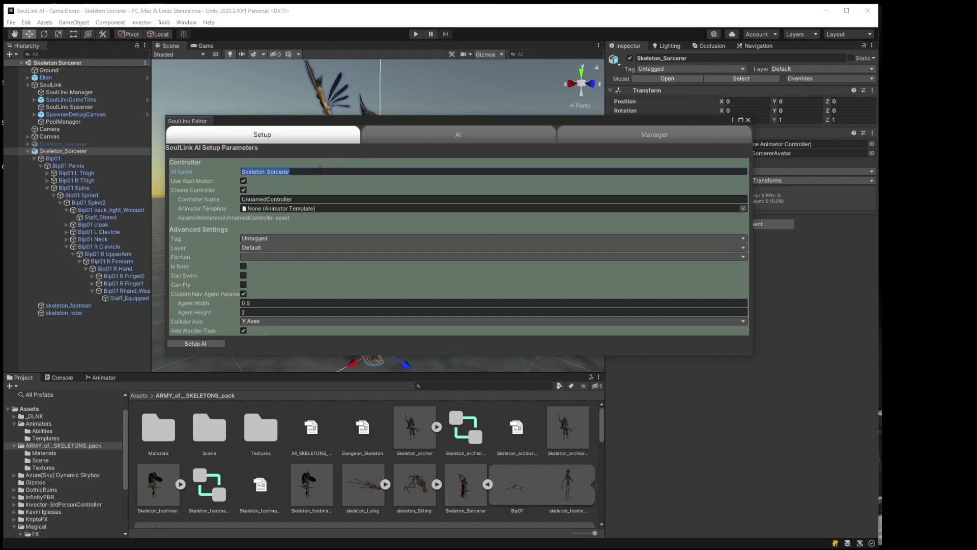
key(Right)
key(Left)
key(Left)
key(Left)
key(Left)
key(Left)
key(Left)
key(Left)
key(Left)
key(BackSpace)
click(244, 180)
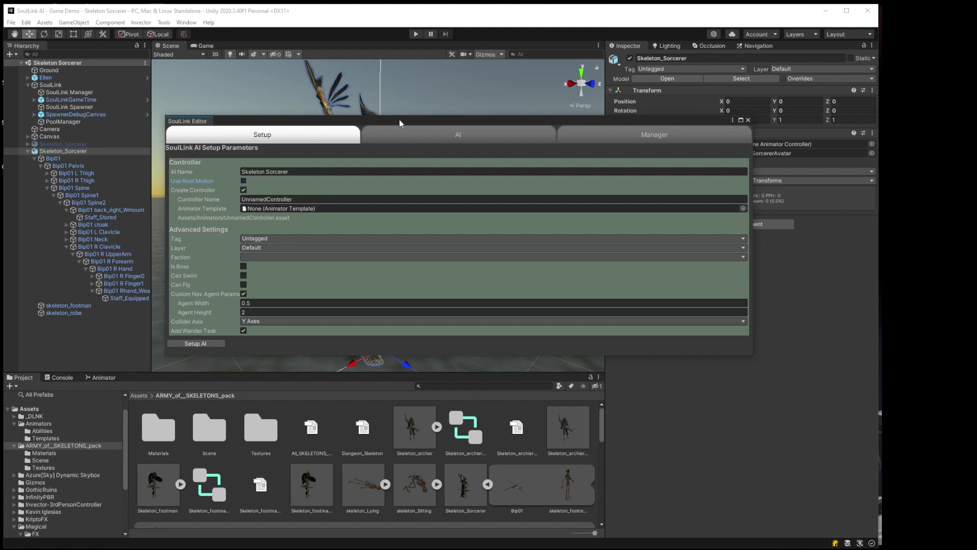
- Name the AI's controller Skeleton Sorcerer and assign the Skeleton Sorcerer animator template to it
drag(399, 119, 389, 117)
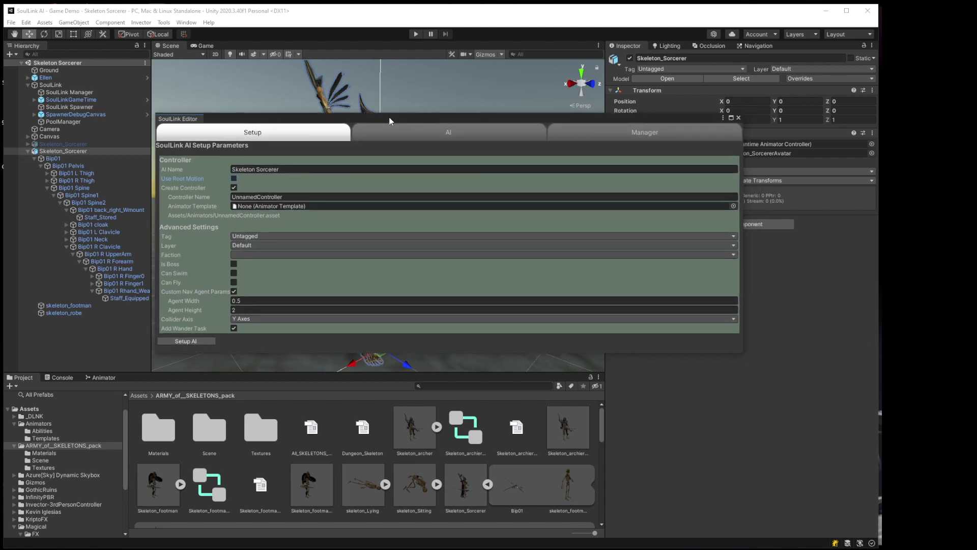
click(294, 197)
text(S)
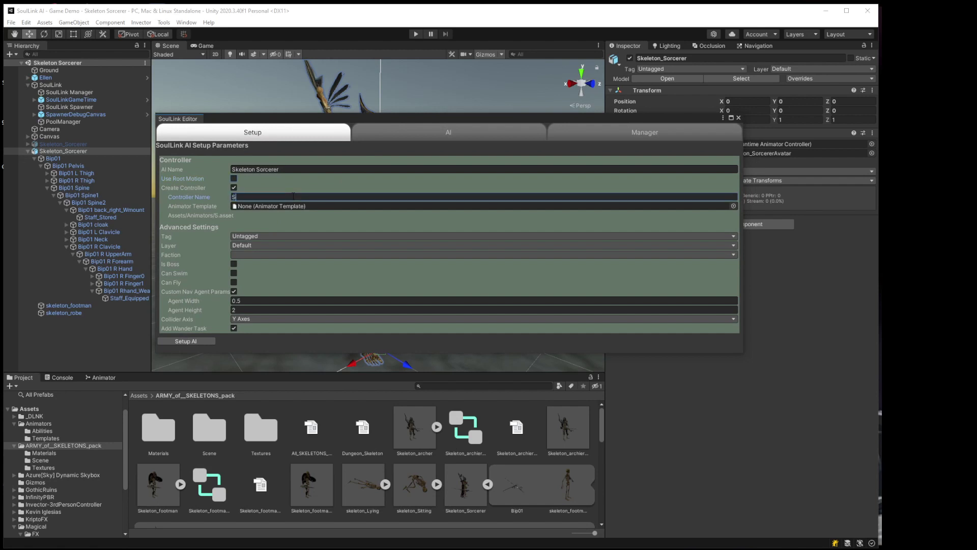
text(keleton Sorcerer)
click(733, 206)
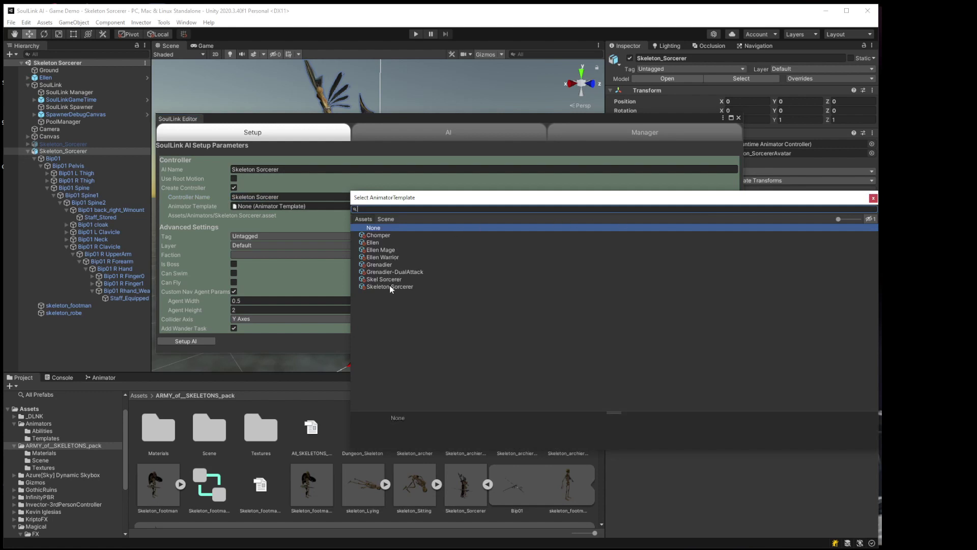
double_click(386, 287)
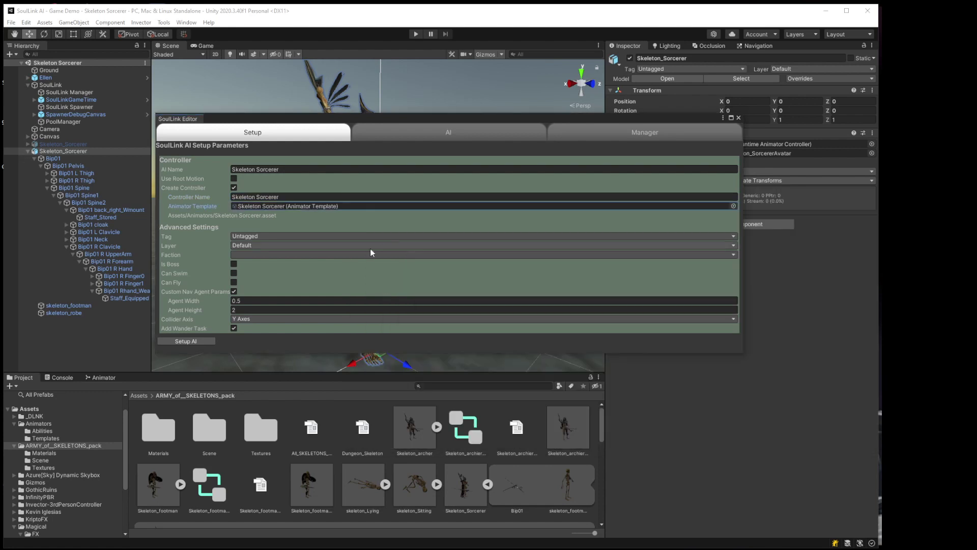
- Set the AI's tag to Enemy, its layer to Enemy and its faction to Monster
click(286, 237)
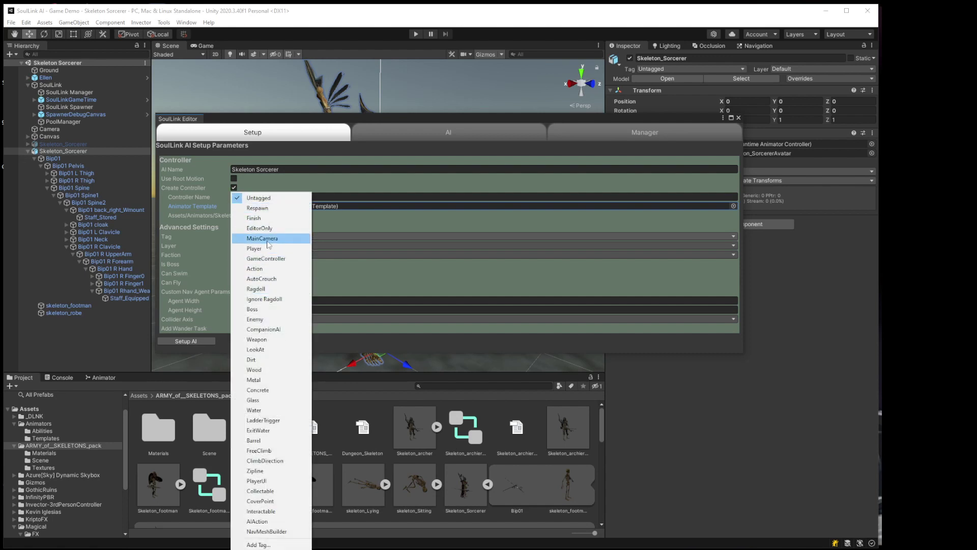
click(256, 319)
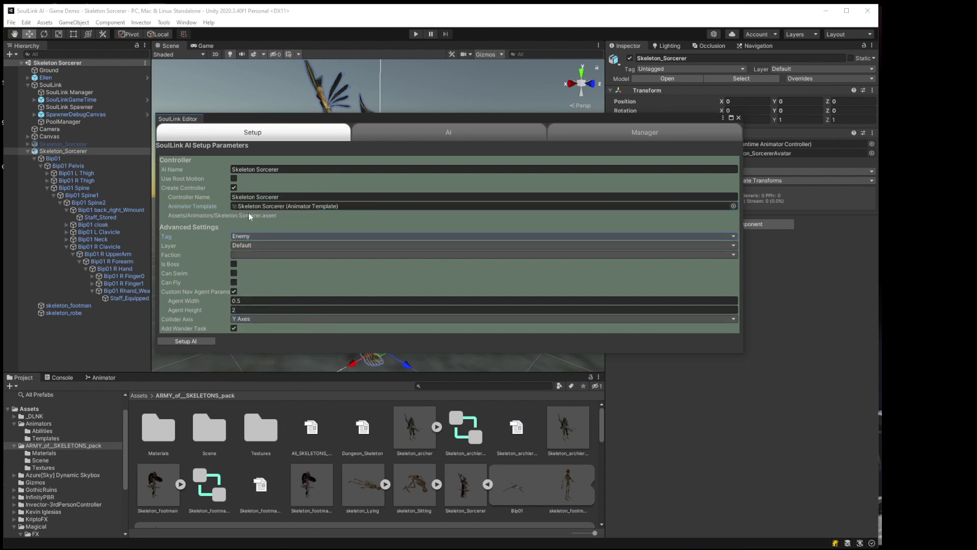
click(248, 246)
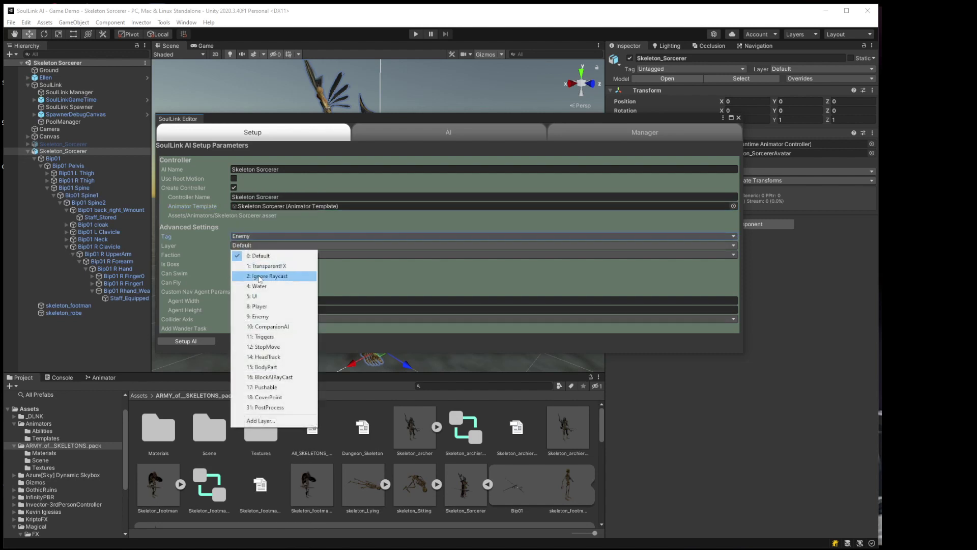
click(267, 316)
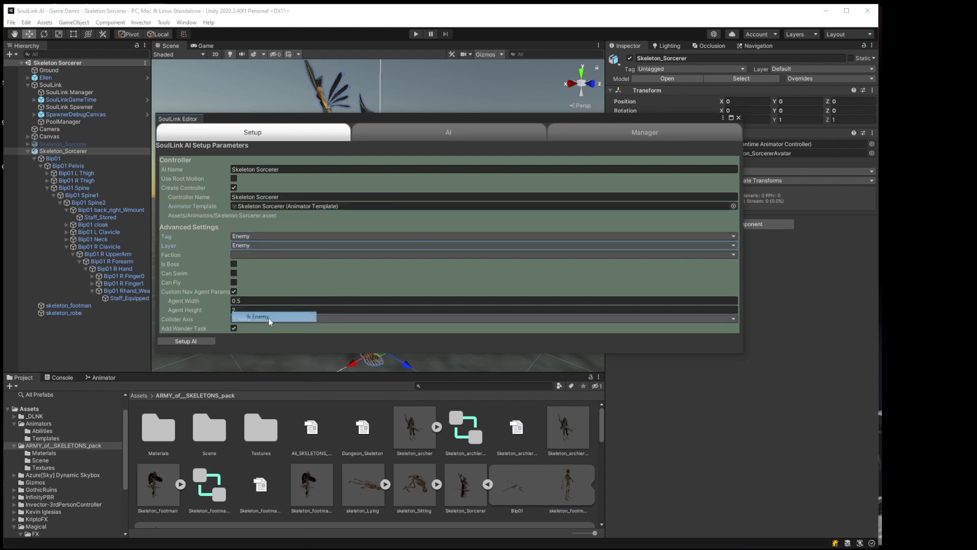
click(283, 254)
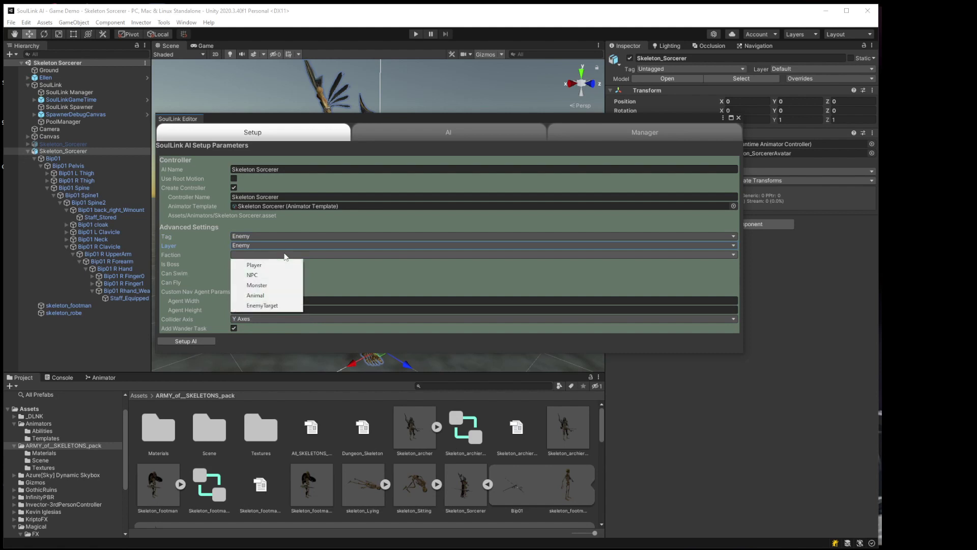
click(260, 285)
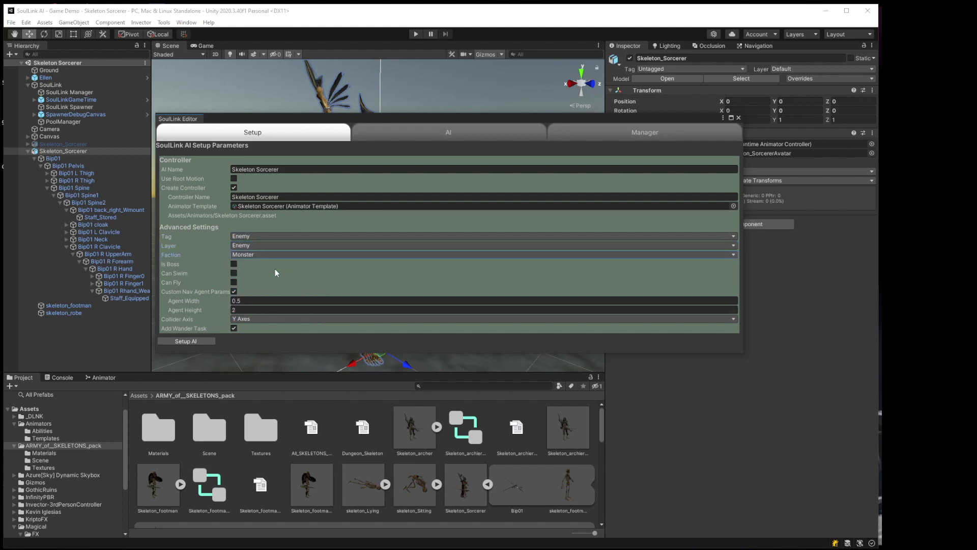
- Set the Agent Width to 0.25, run the AI setup on the Skeleton_Sorcerer and close the SoulLink Editor
click(264, 301)
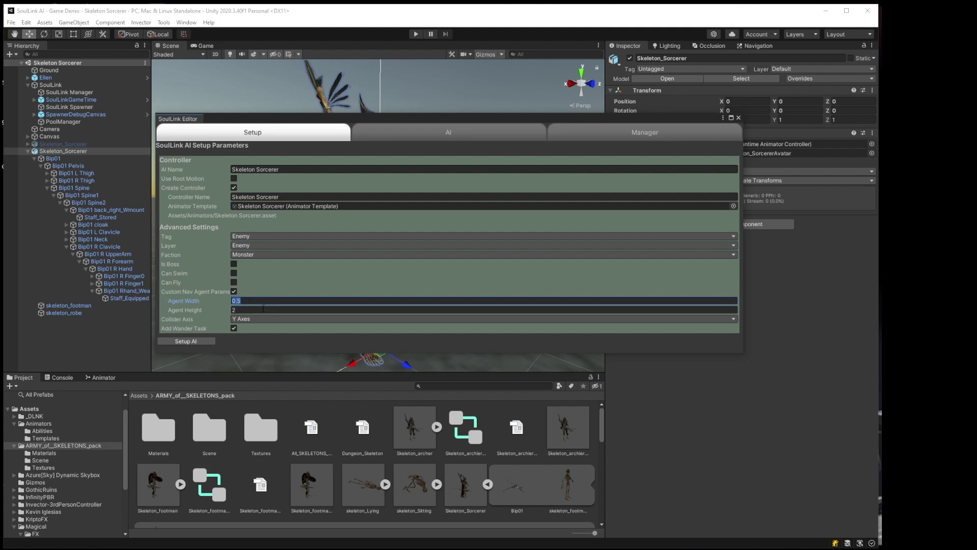
text(0.25)
key(Tab)
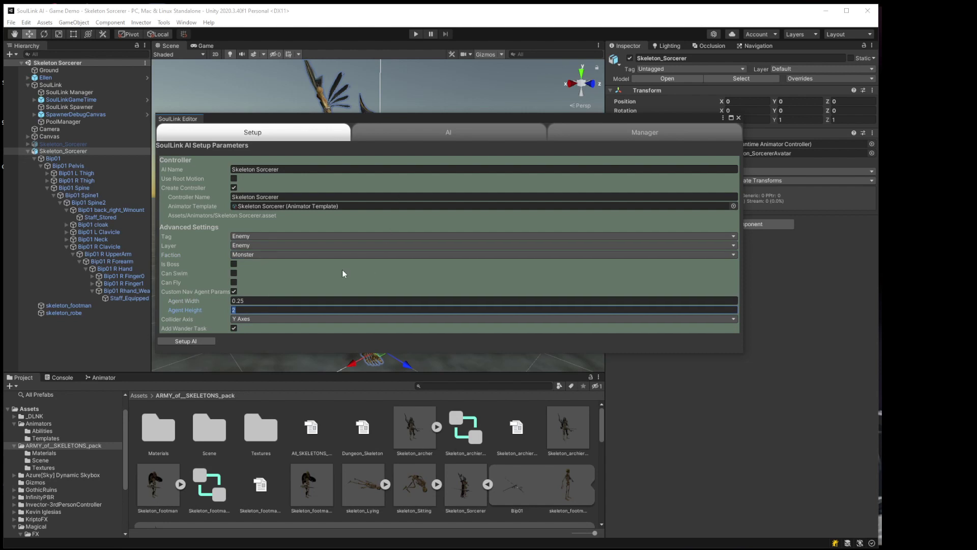
click(191, 341)
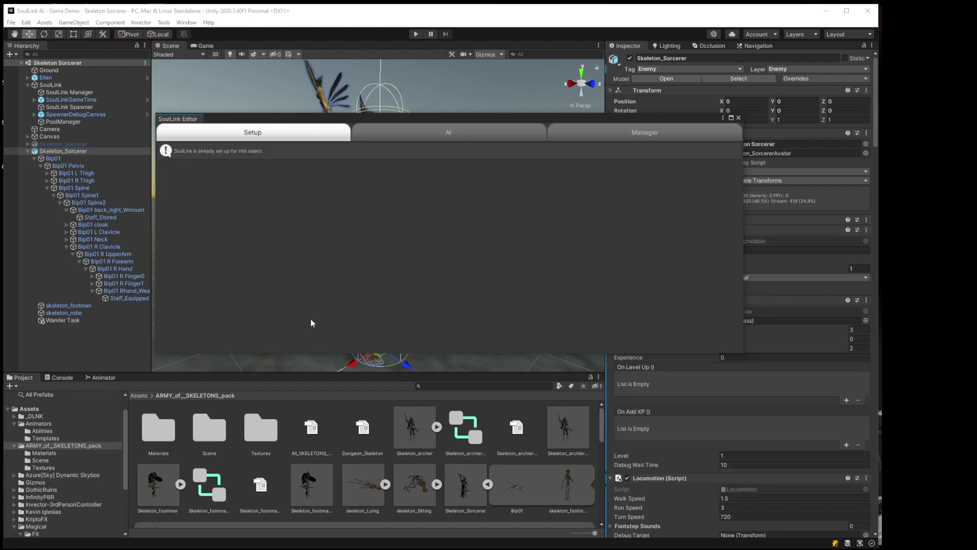
click(738, 118)
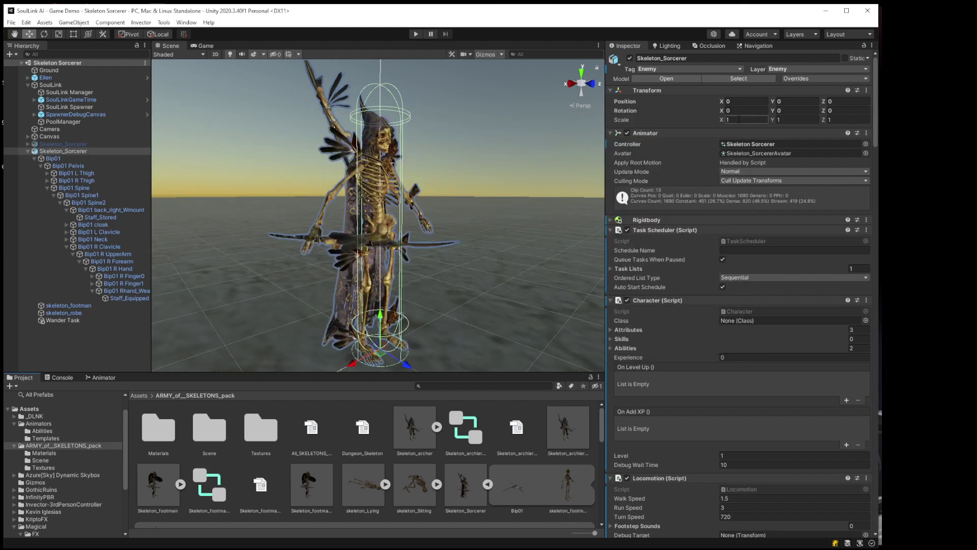
- Add a faction relation to the sorcerer's Soul Link AI Unit, with NPC as the faction and Hostile as the disposition
mouse_move(656, 259)
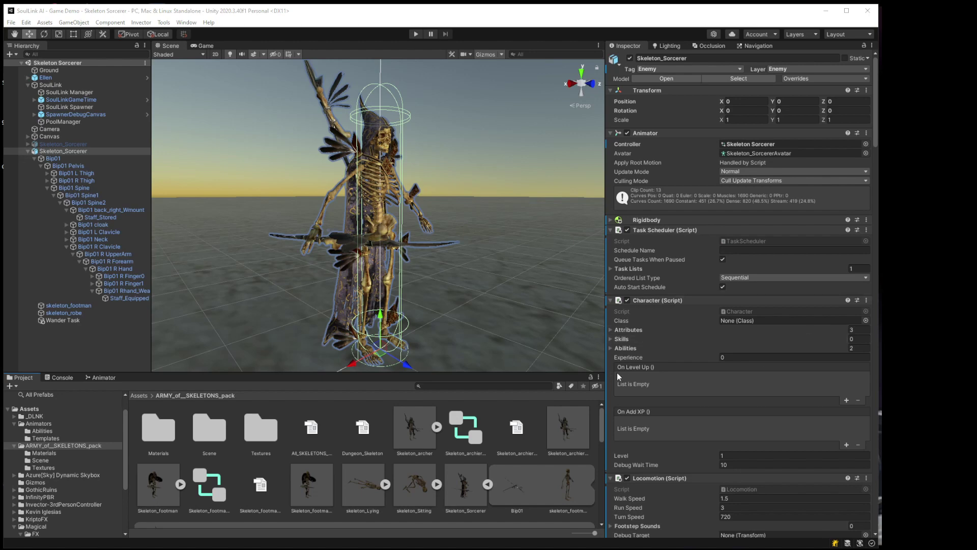
scroll(610, 380, down, 8)
scroll(609, 379, down, 4)
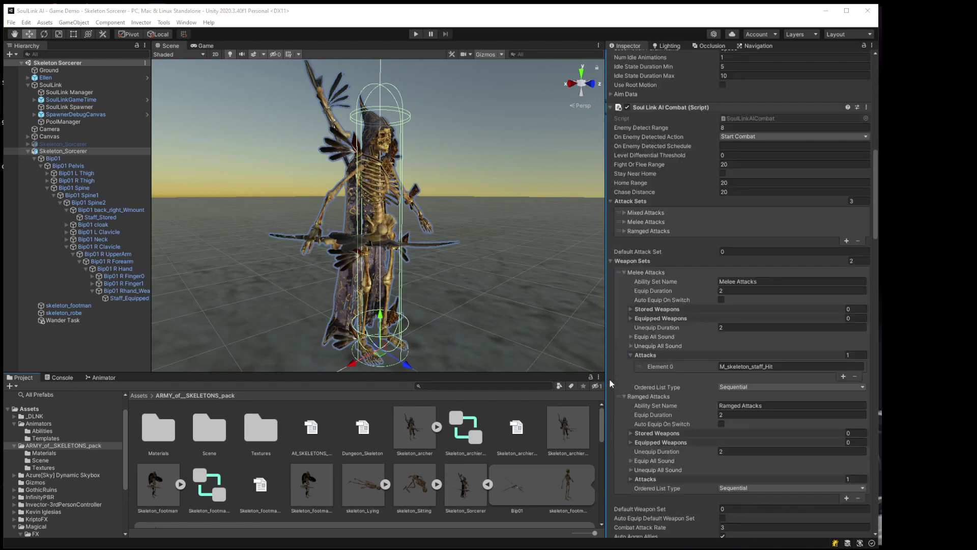
scroll(610, 379, down, 20)
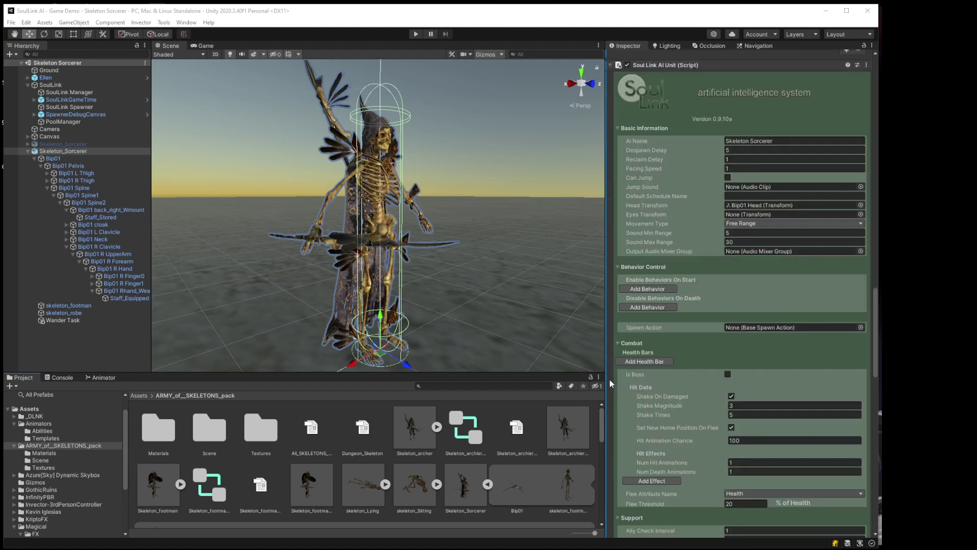
scroll(609, 379, down, 2)
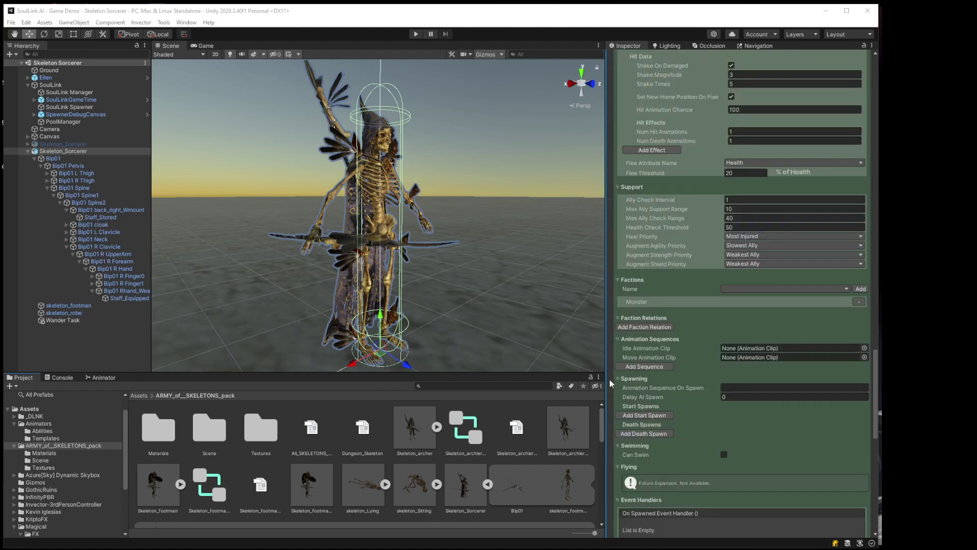
click(639, 329)
click(745, 330)
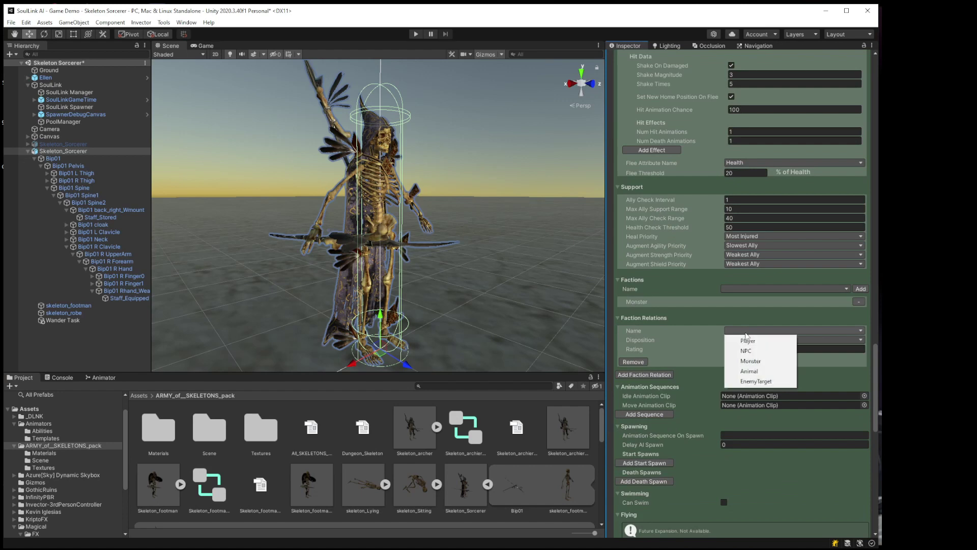
click(746, 351)
click(746, 340)
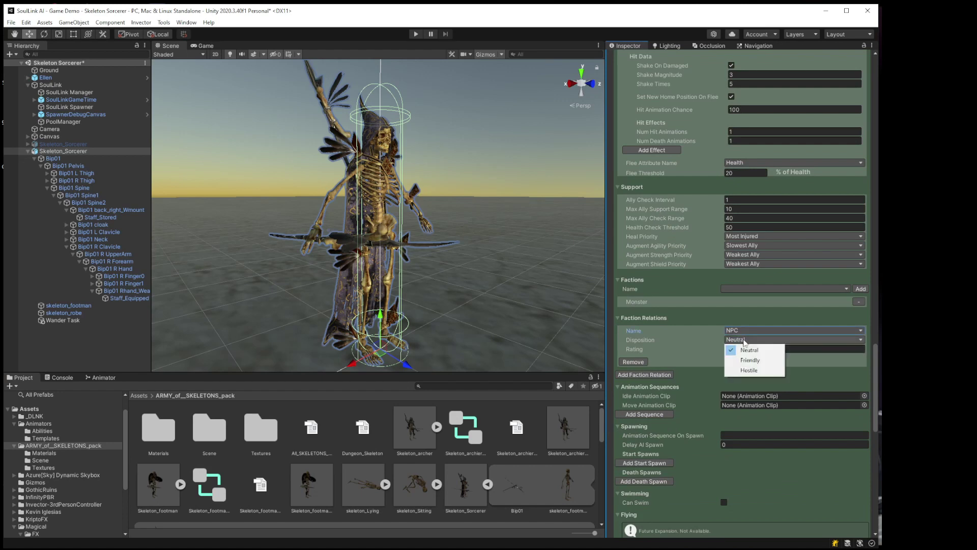
click(745, 370)
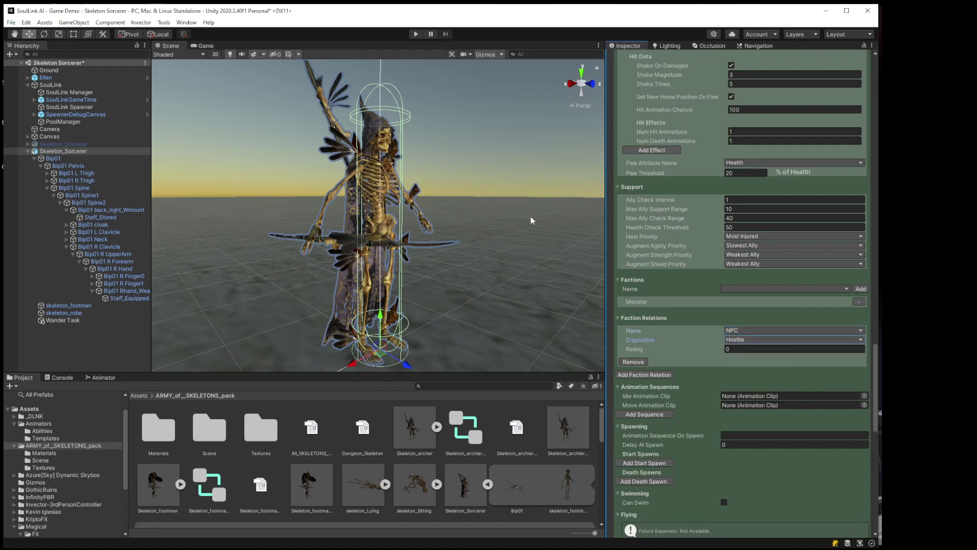
- Collapse the Bip01 Spine hierarchy and create an empty child object named Firespot under the active Skeleton_Sorcerer
right_drag(532, 219, 381, 217)
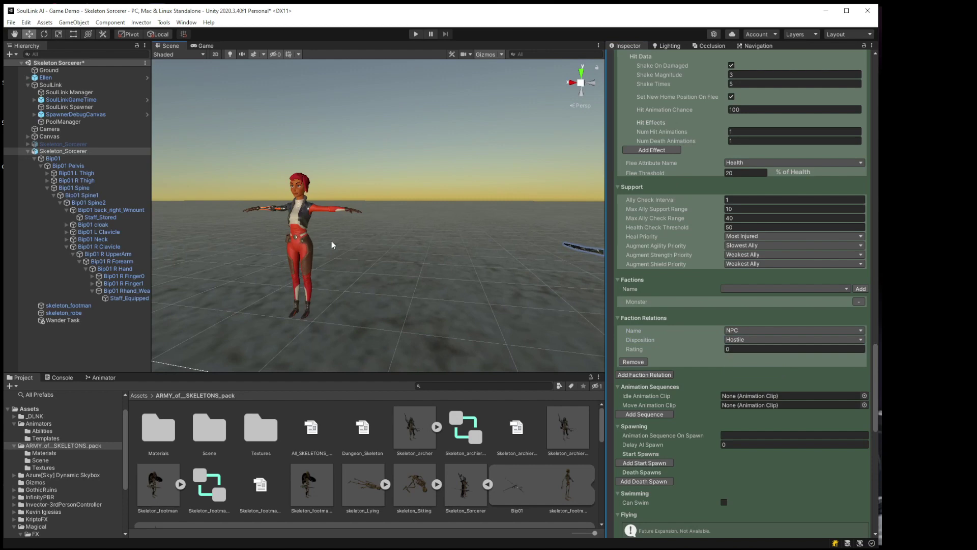
right_drag(333, 239, 447, 199)
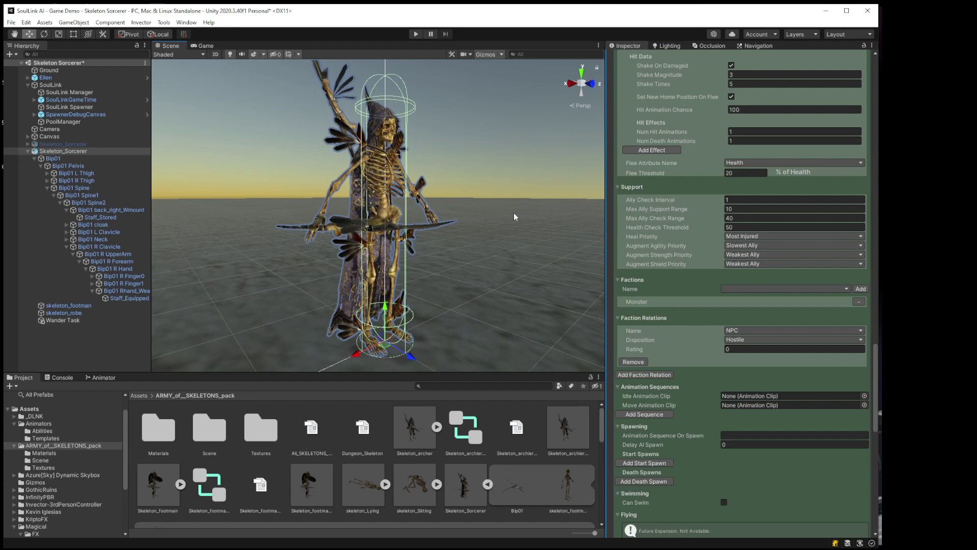
click(61, 144)
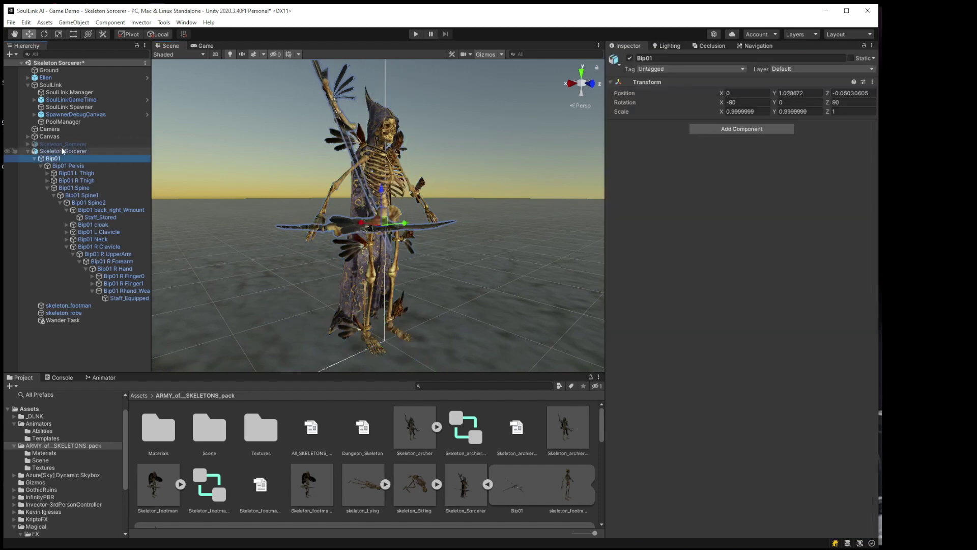
click(91, 151)
middle_drag(259, 185, 346, 172)
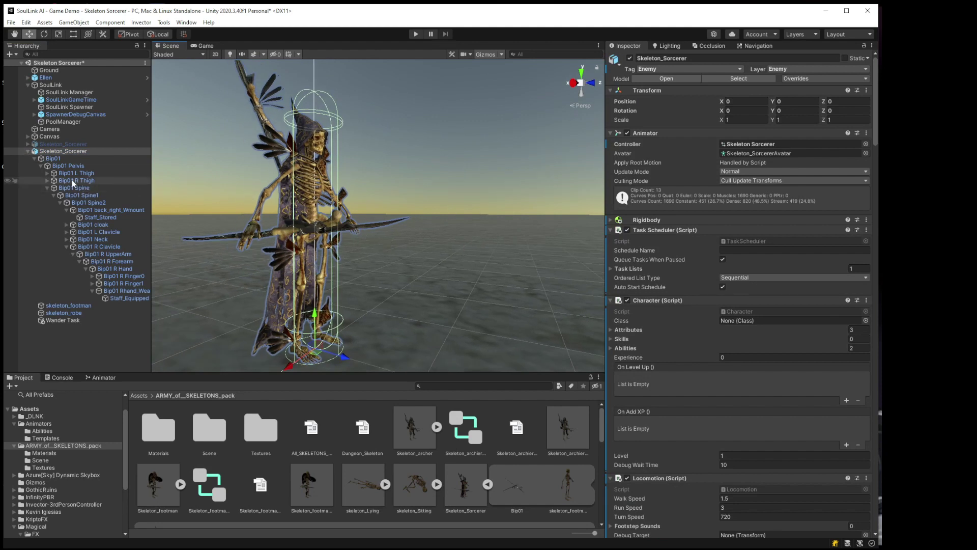
click(46, 187)
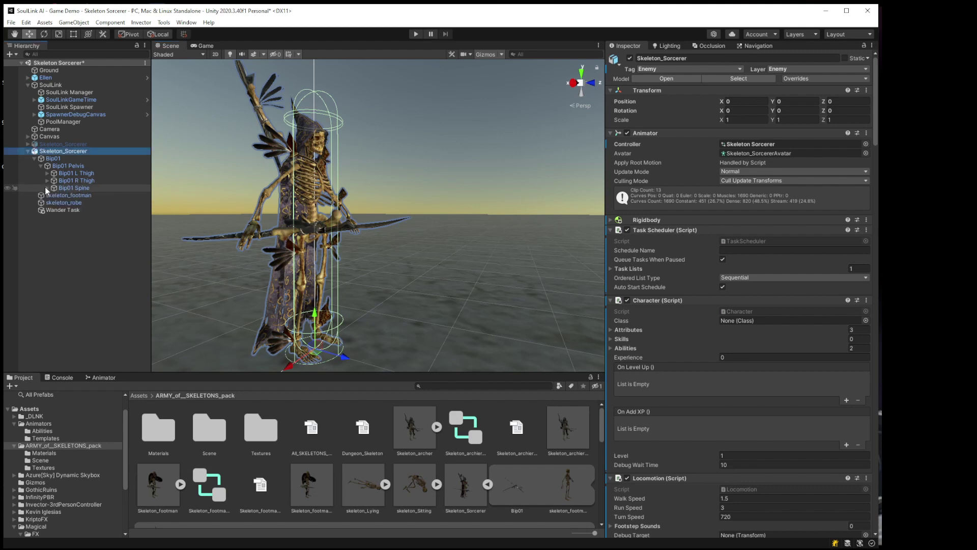
click(74, 22)
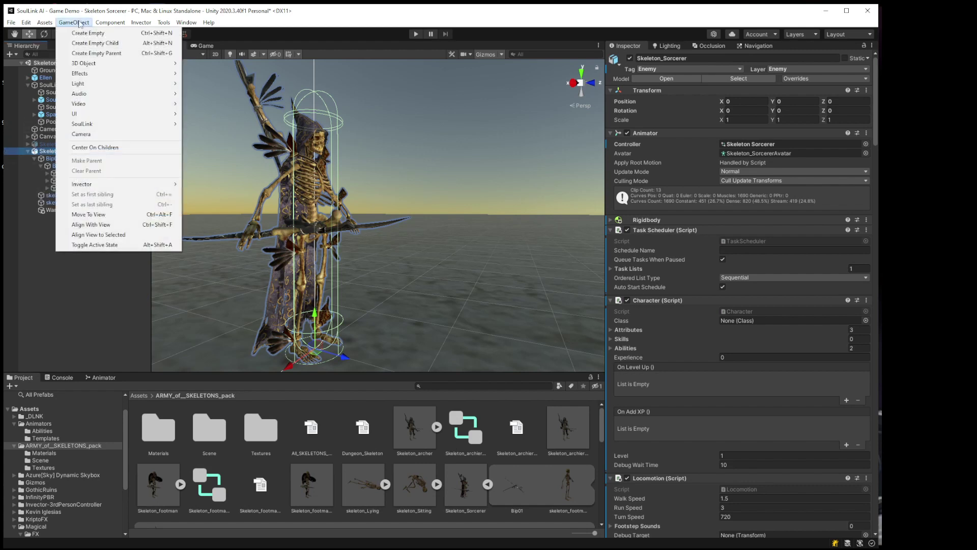
click(93, 44)
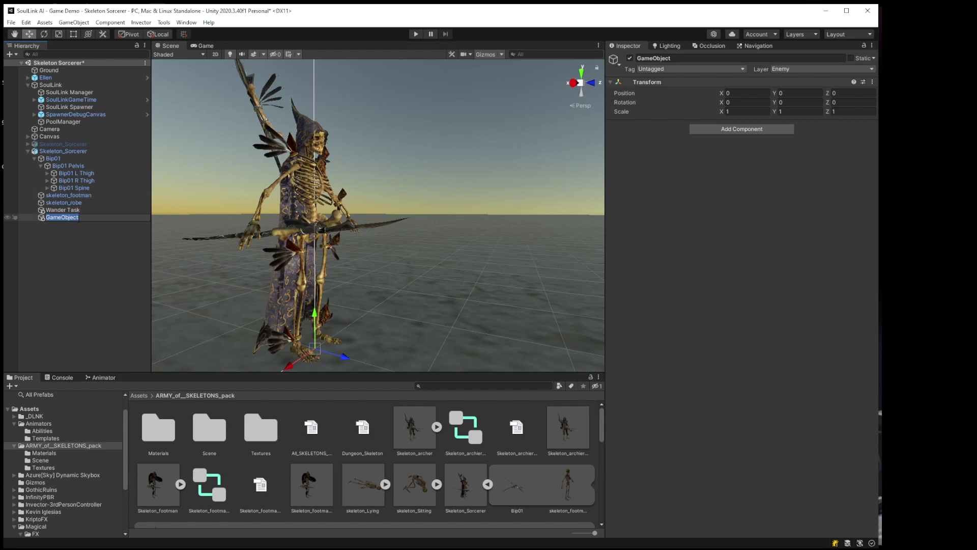
text(Firespot)
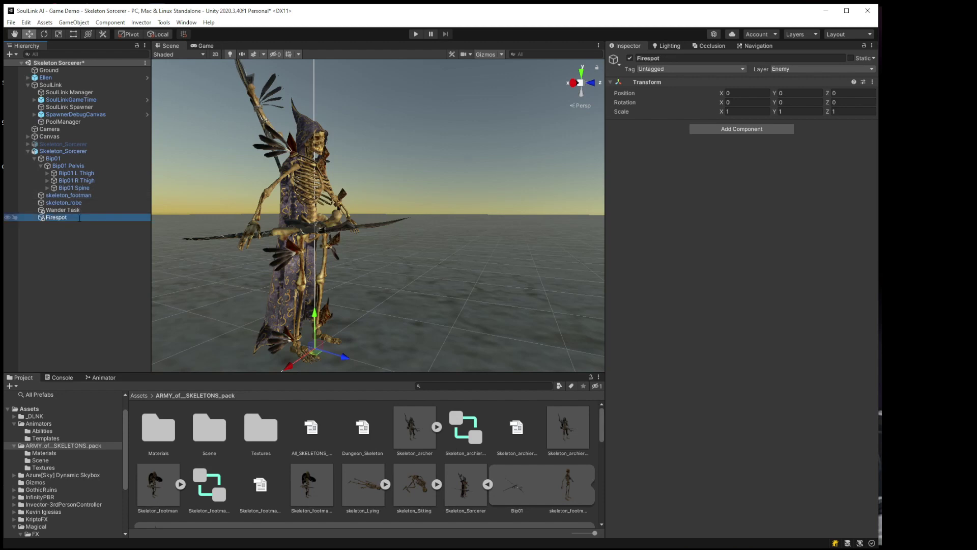
- Move the Firespot object up and forward in front of the skeleton's chest, to about Y 1.27 and Z 0.62
click(315, 313)
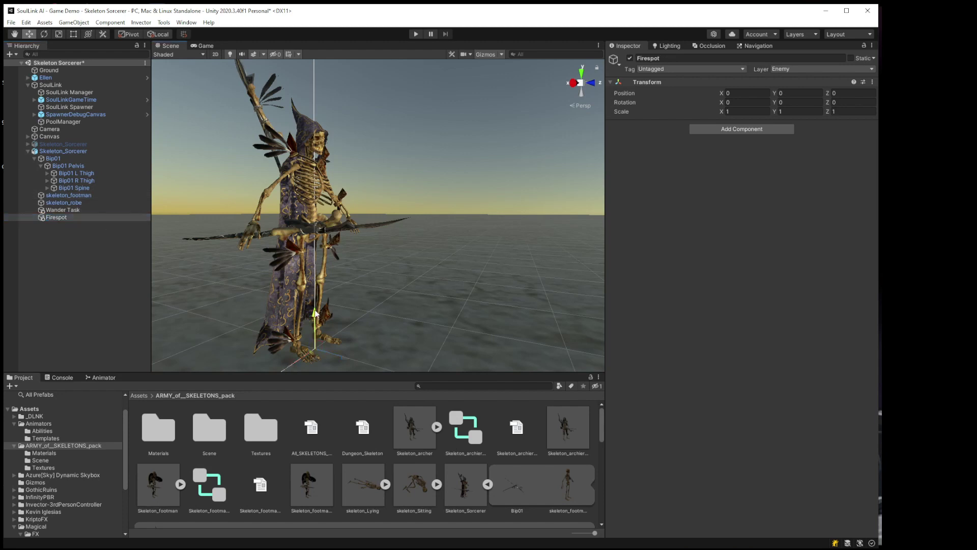
drag(316, 313, 315, 171)
right_drag(329, 228, 461, 229)
drag(331, 206, 414, 206)
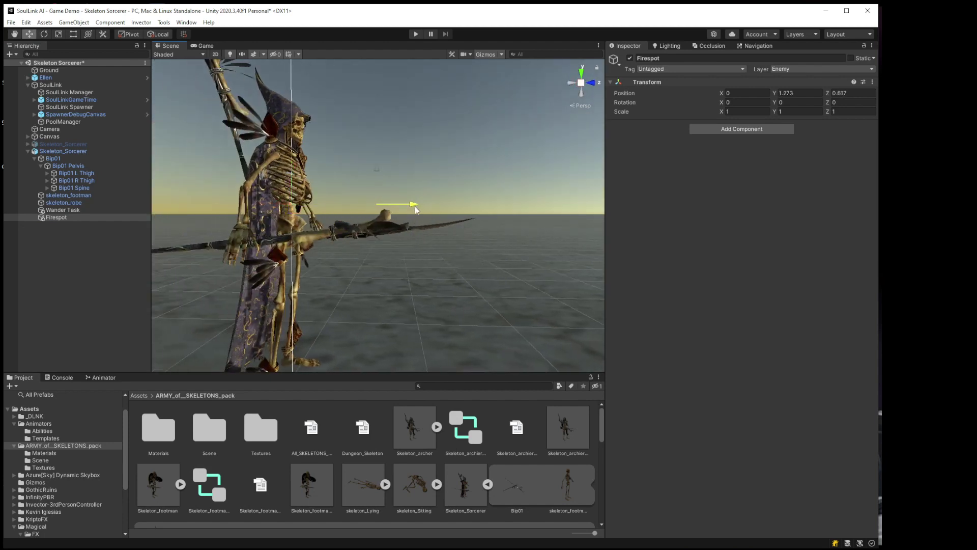
right_drag(466, 188, 404, 243)
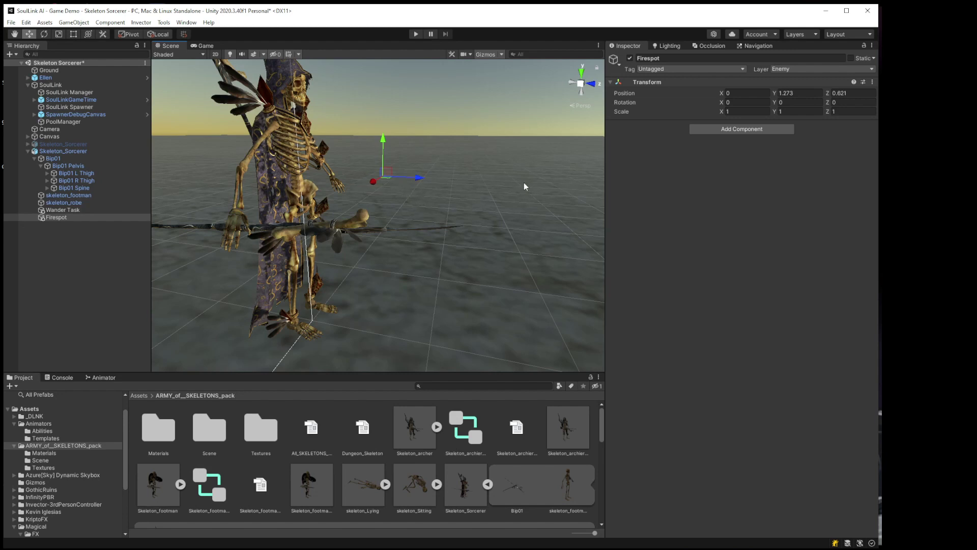
- Add the Fire Spot script component to the Firespot object
click(734, 130)
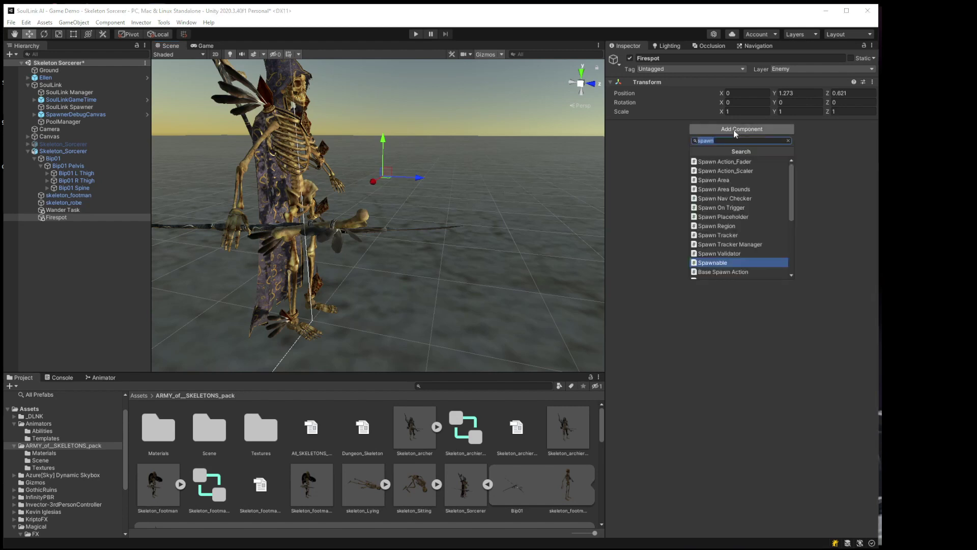
text(firespot)
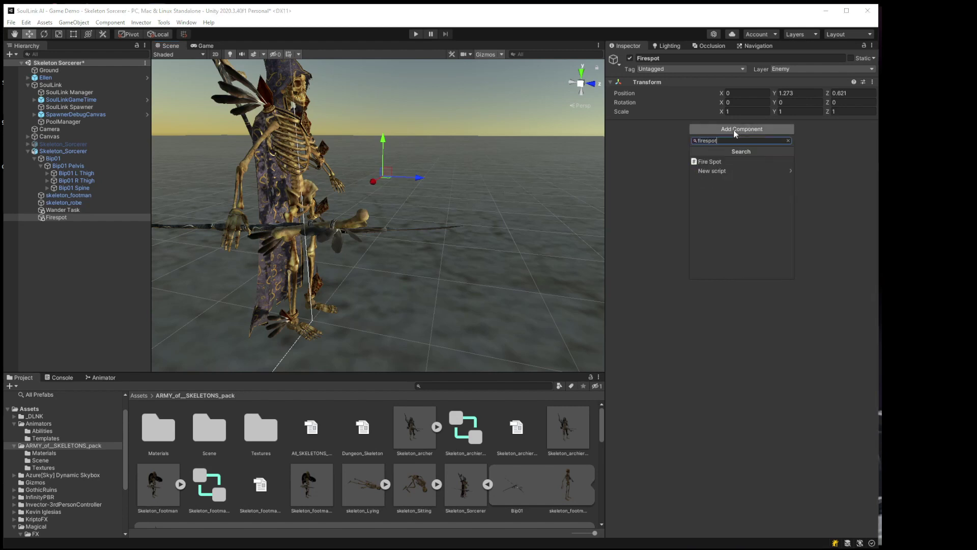
click(713, 161)
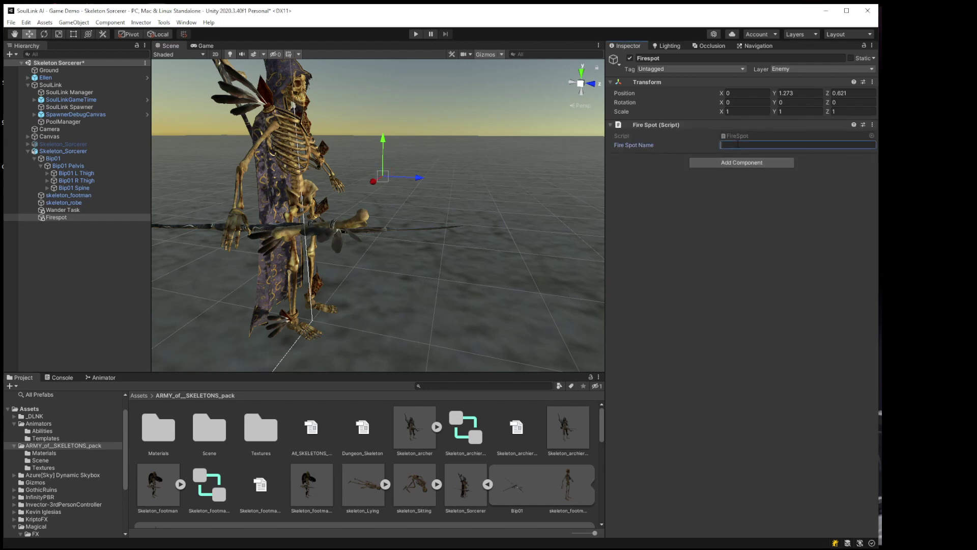
- Set the Fire Spot Name of the Firespot object to Fireball
text(Firebaa)
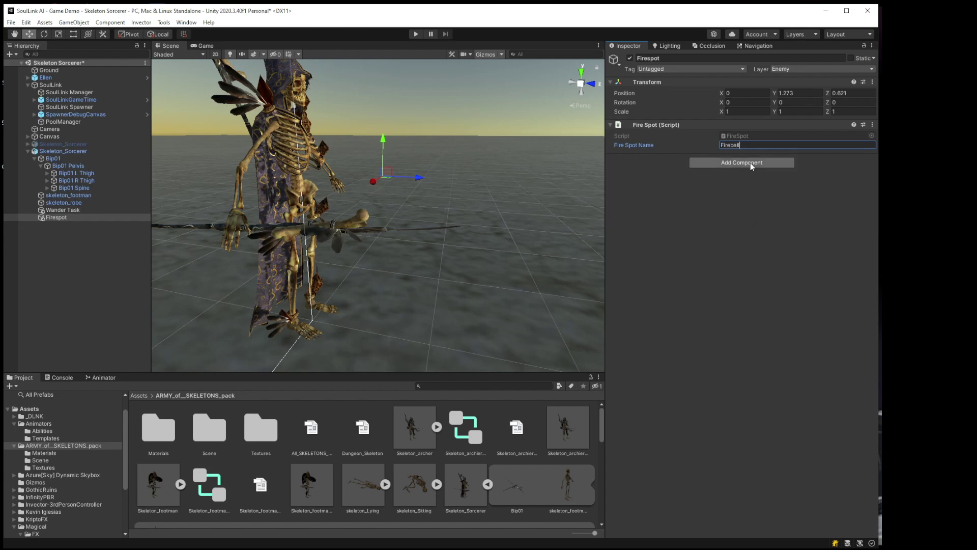
click(718, 211)
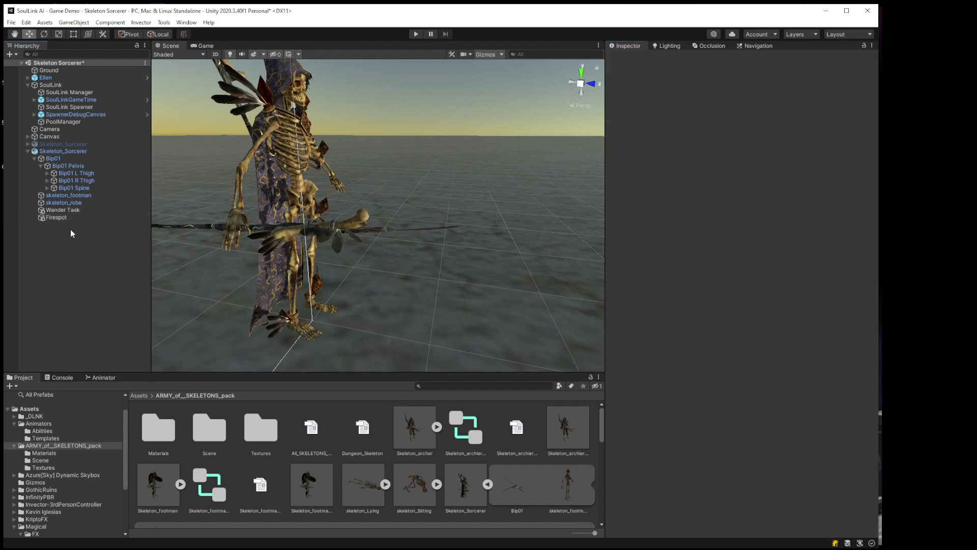
- Enable Auto Equip On Switch for both the Melee Attacks and Ramged Attacks weapon sets of the active Skeleton_Sorcerer
click(66, 152)
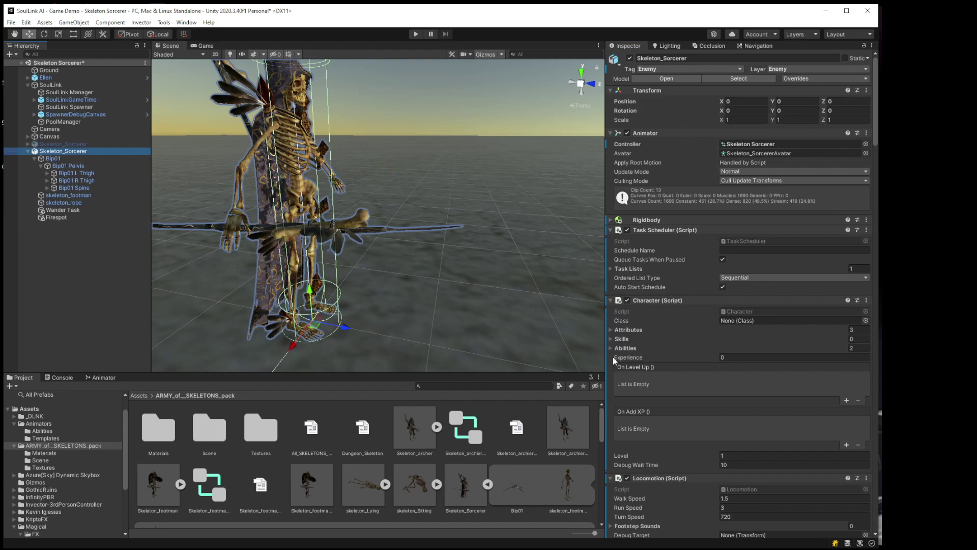
scroll(612, 357, down, 5)
scroll(613, 365, down, 5)
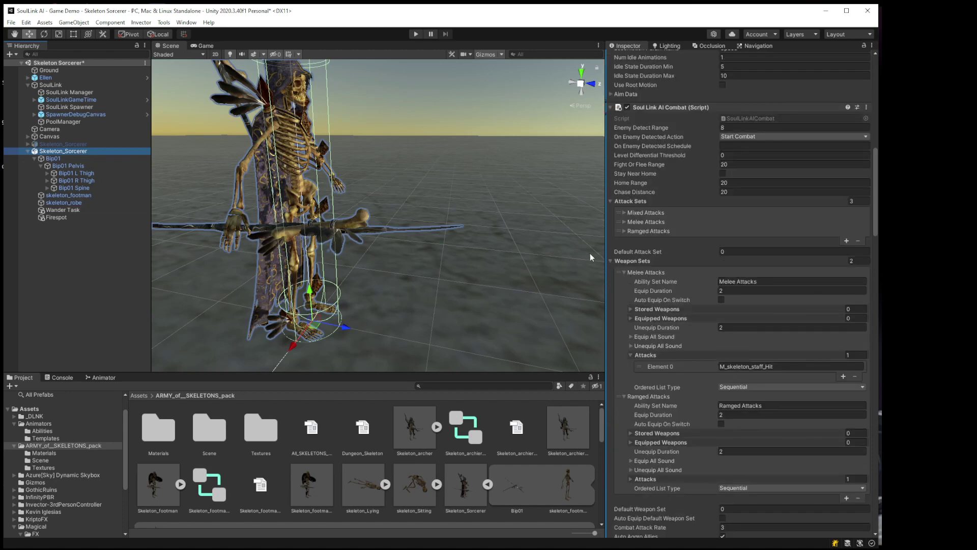
click(721, 299)
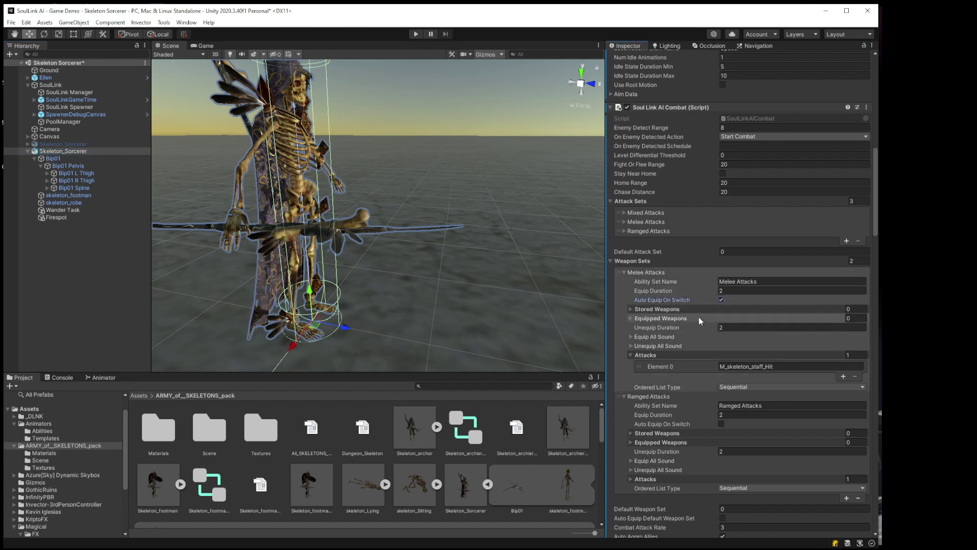
click(721, 424)
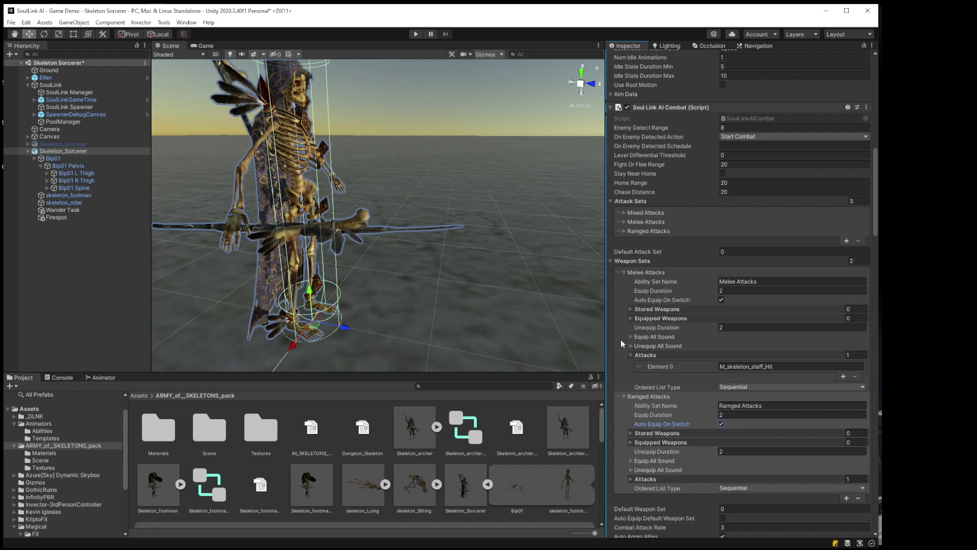
alt+drag(471, 323, 432, 261)
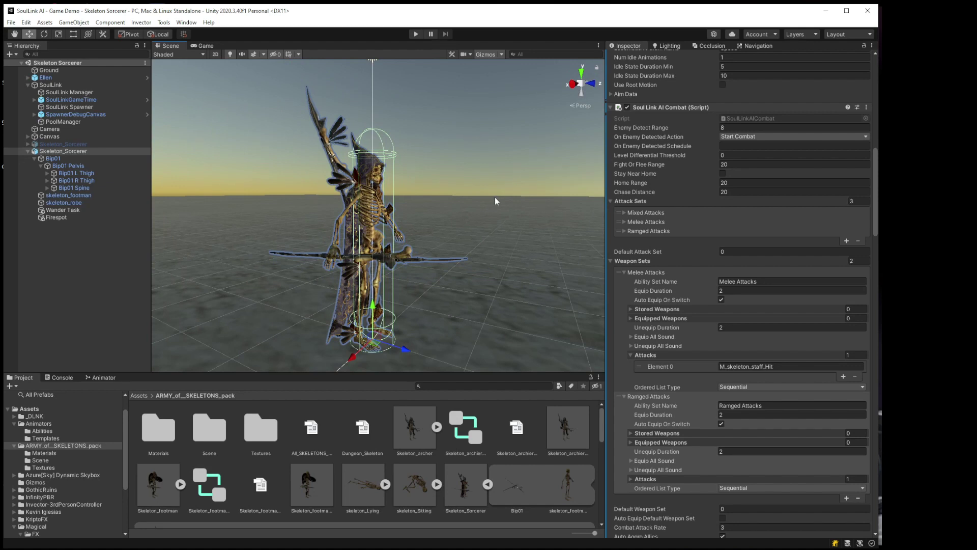
- Add the Fire_Fireball prefab from the Prefabs folder to the PoolManager's Projectiles category
click(63, 121)
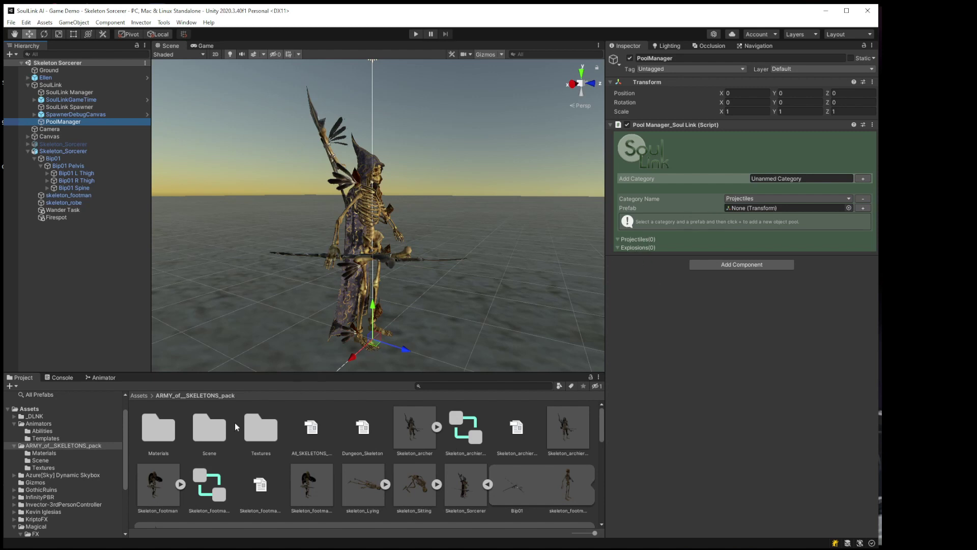
scroll(45, 511, down, 4)
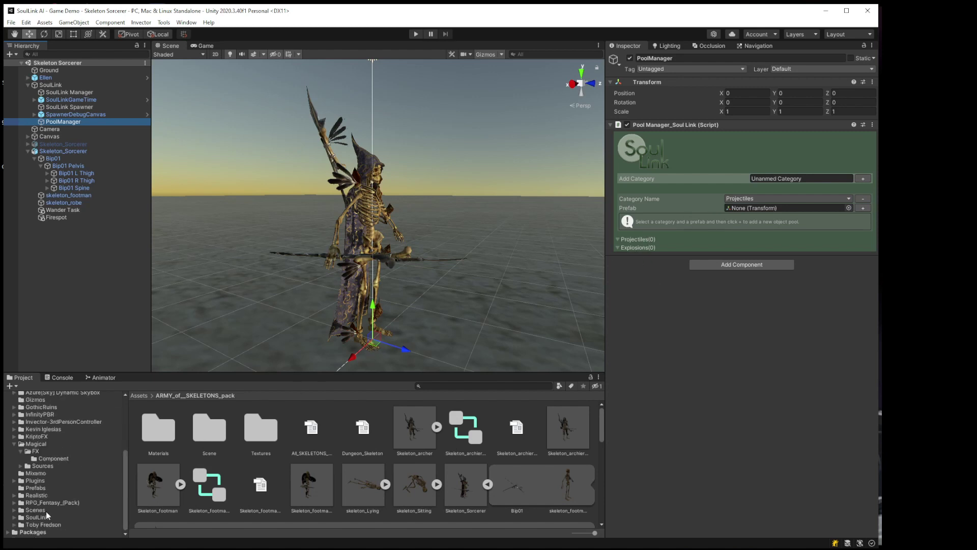
click(36, 488)
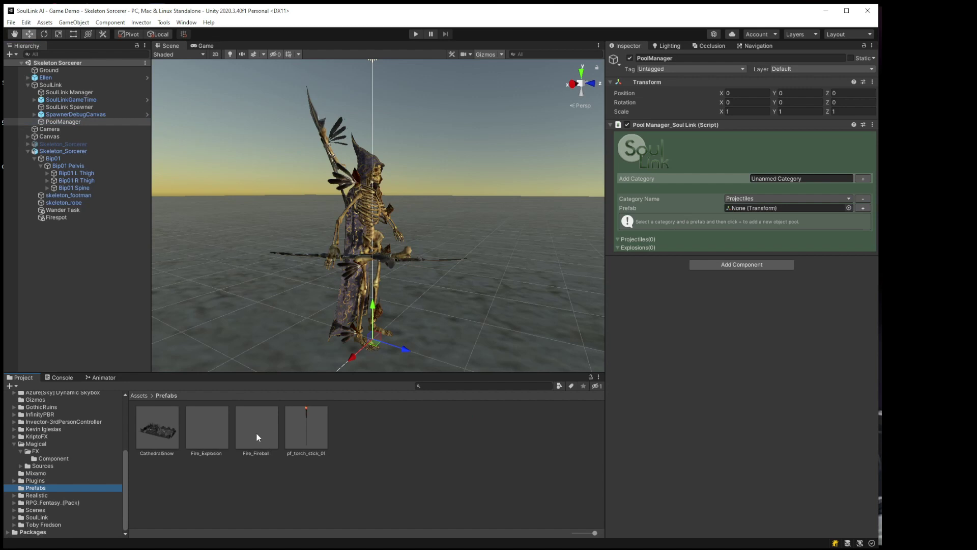
drag(256, 432, 753, 210)
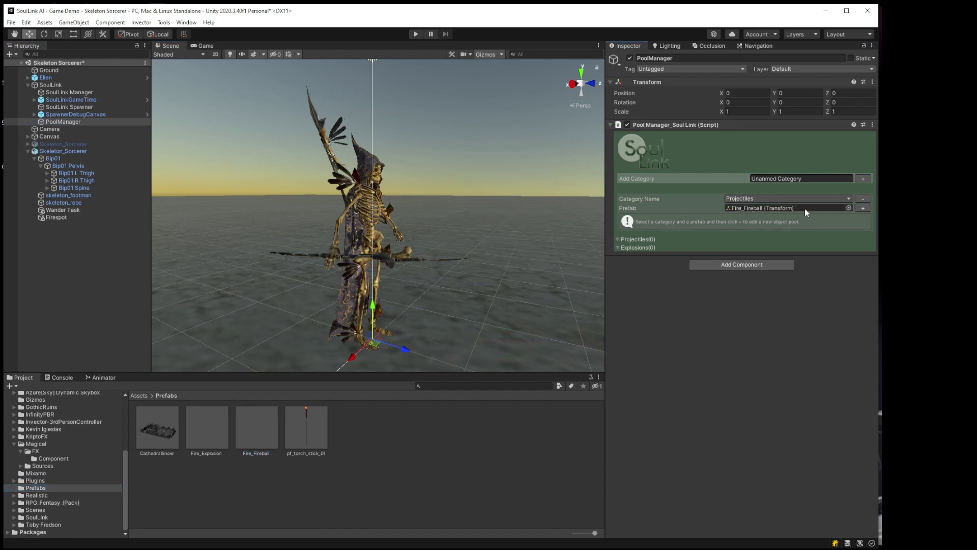
click(862, 208)
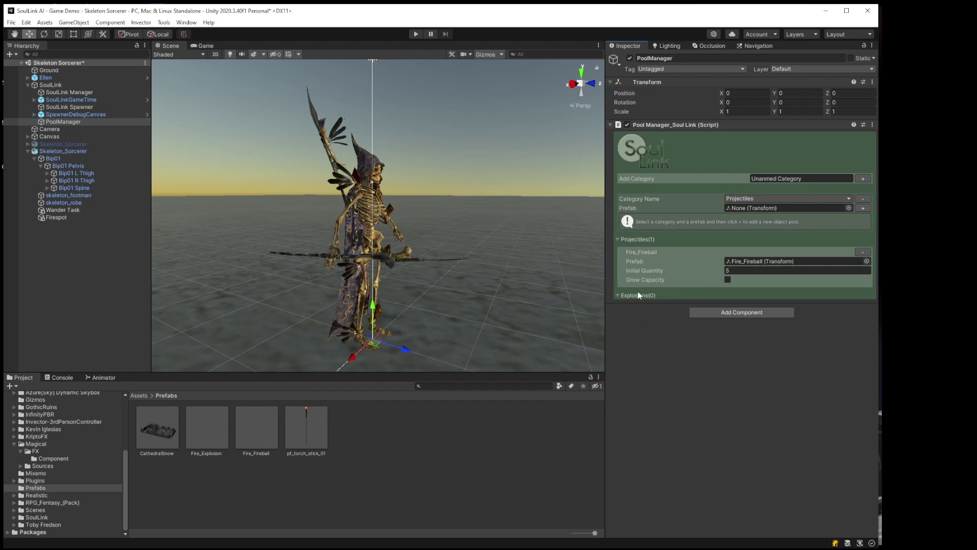
- Add the Fire_Explosion prefab to the PoolManager's Explosions category and save the scene
click(776, 198)
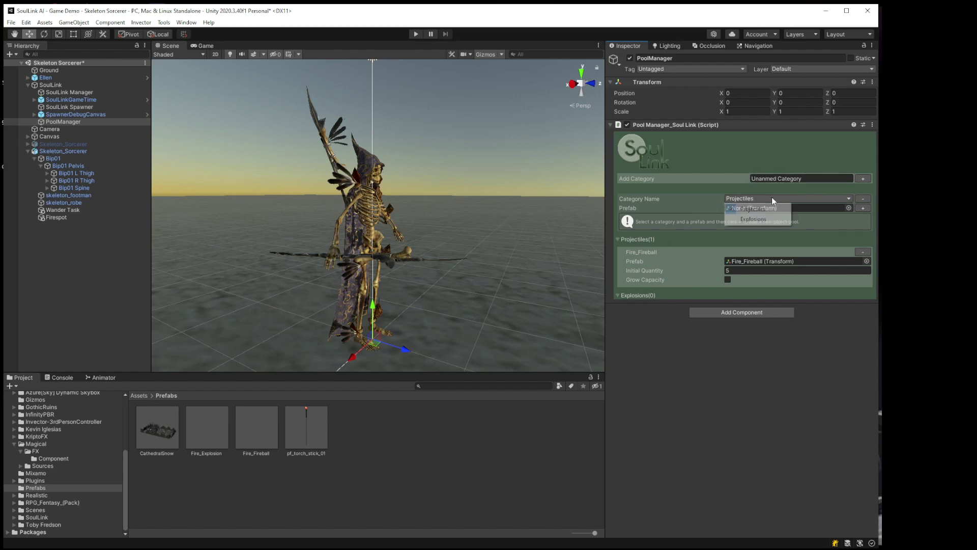
click(766, 220)
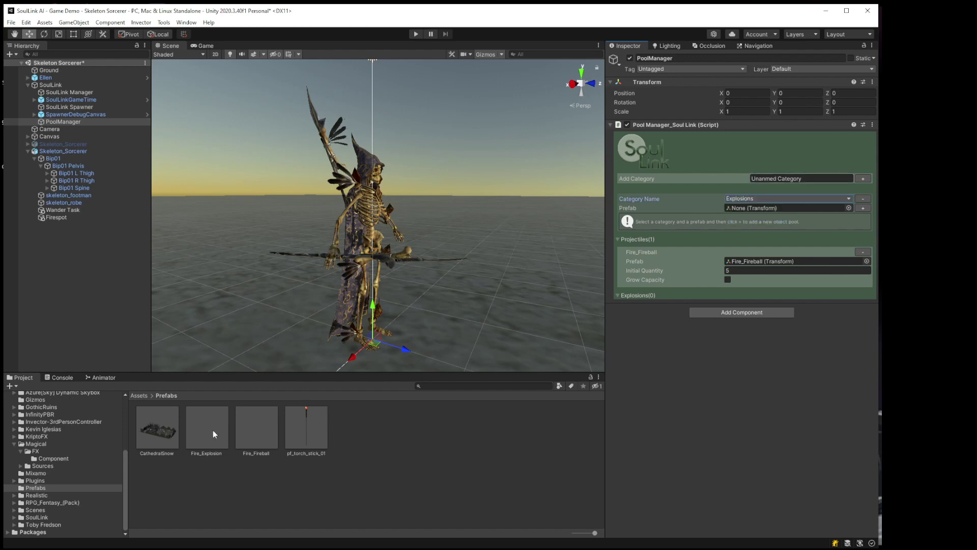
drag(213, 434, 784, 209)
click(863, 207)
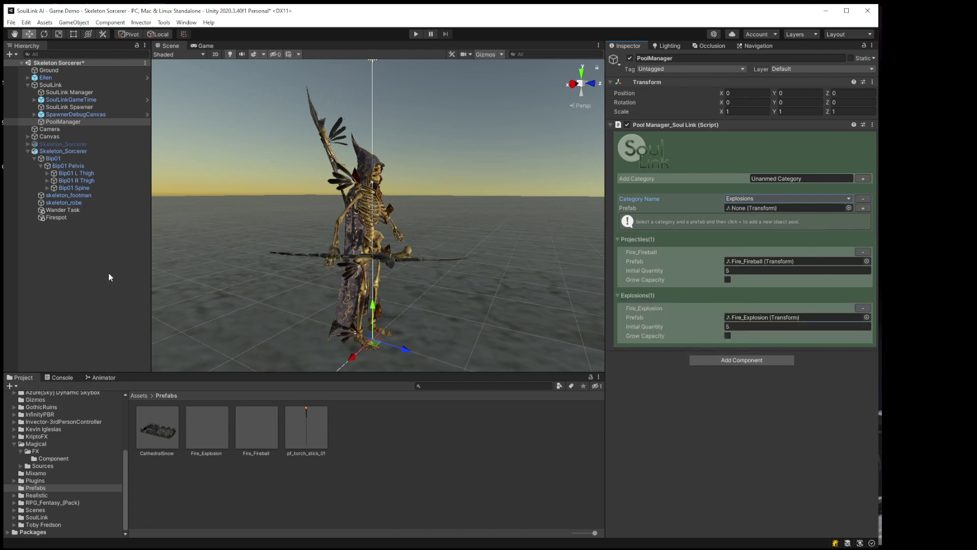
key(ctrl+s)
- Run the scene in play mode to check how the sorcerer behaves near Ellen, and stop it
right_drag(404, 212, 349, 223)
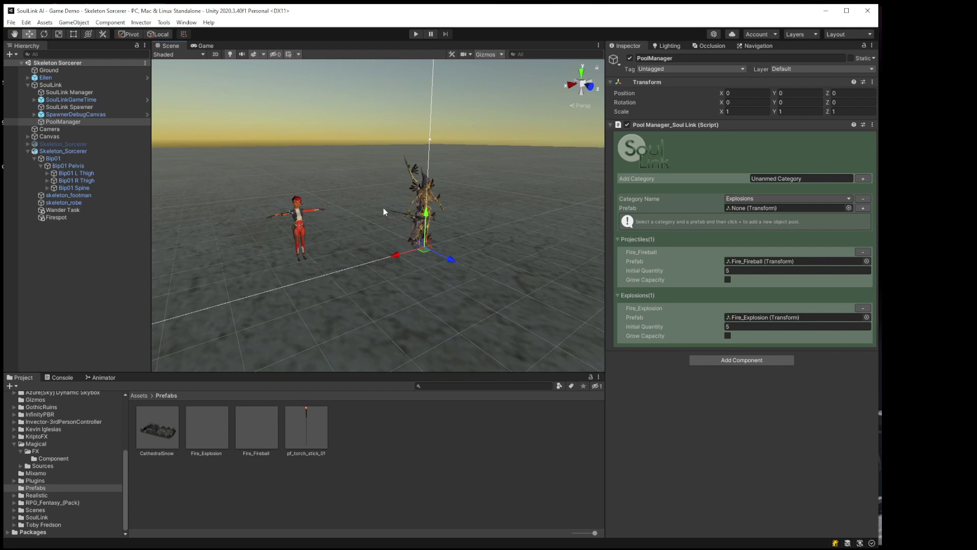
click(414, 36)
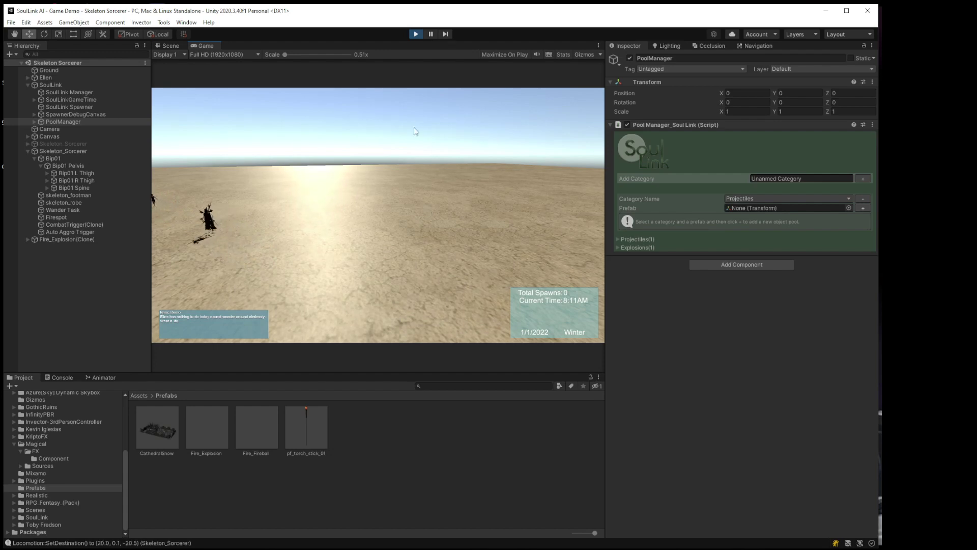
click(415, 35)
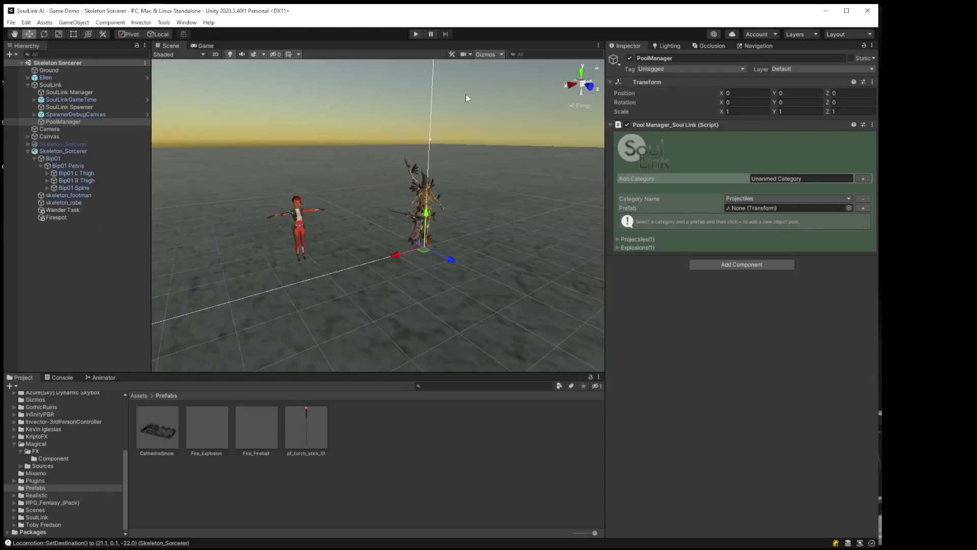
- Move the Skeleton_Sorcerer away from Ellen along the X axis to about X -9.57
scroll(459, 224, down, 4)
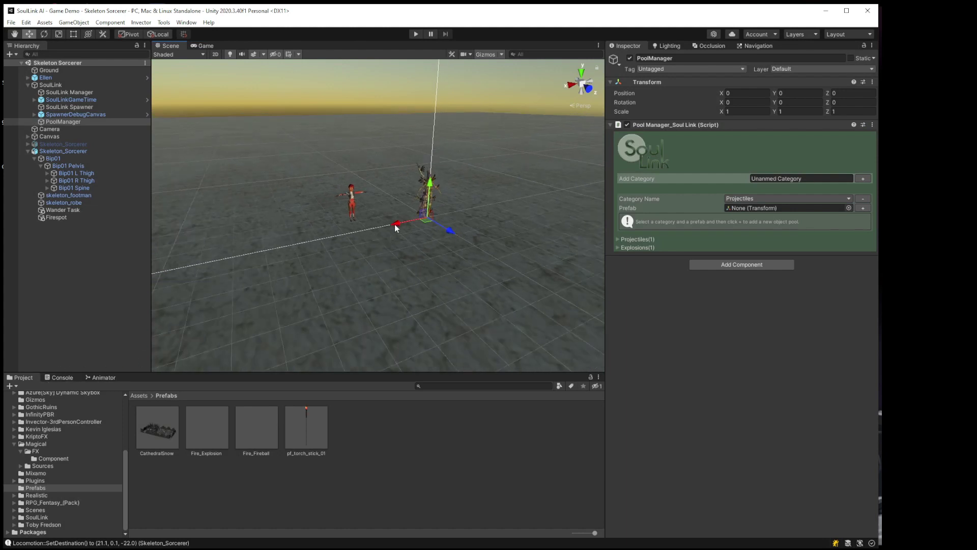
drag(395, 224, 509, 196)
key(ctrl+z)
click(74, 149)
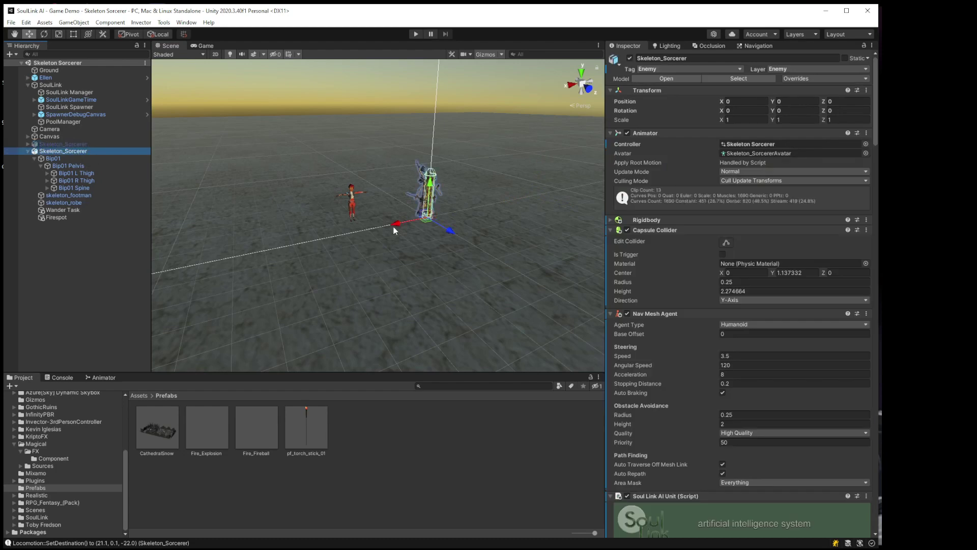
drag(393, 227, 542, 181)
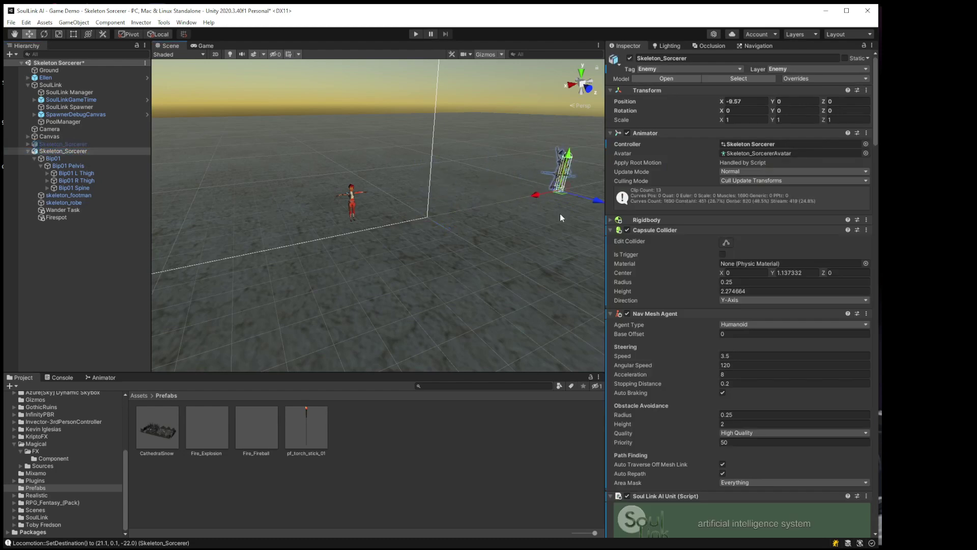
- Set the Enemy Detect Range in the sorcerer's Soul Link AI Combat component to 15
scroll(623, 346, down, 20)
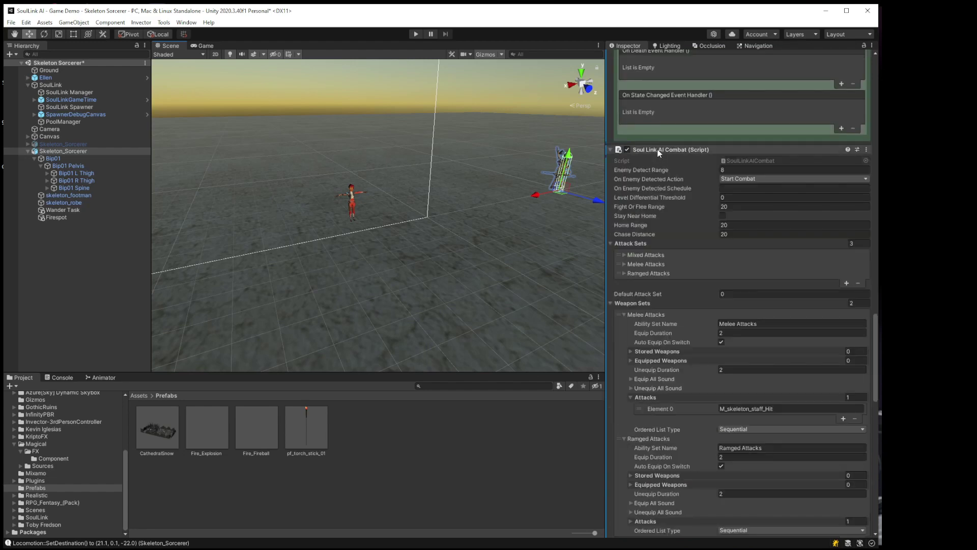
click(729, 171)
text(1)
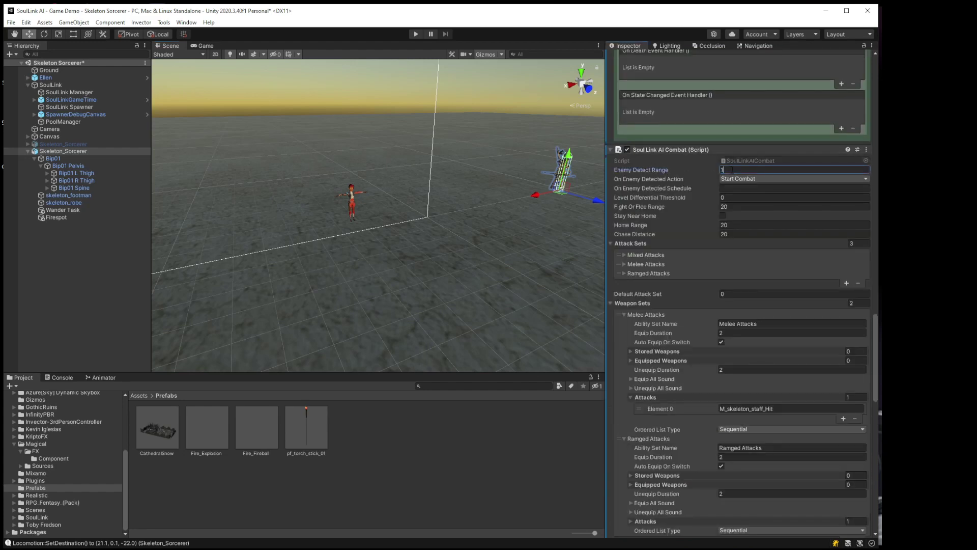
text(5)
click(747, 189)
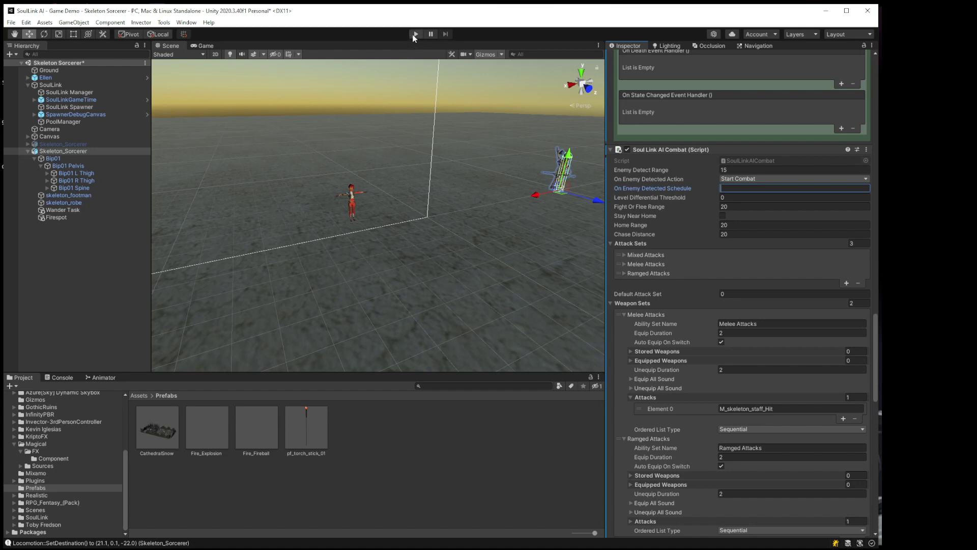
- Set the sorcerer's Enemy Detect Range to 20
click(734, 170)
text(2)
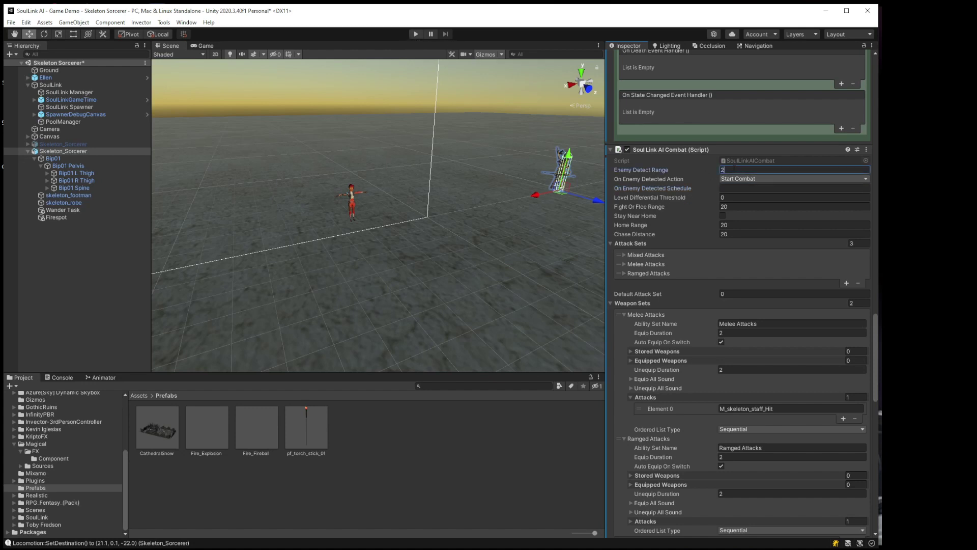
text(0)
key(Tab)
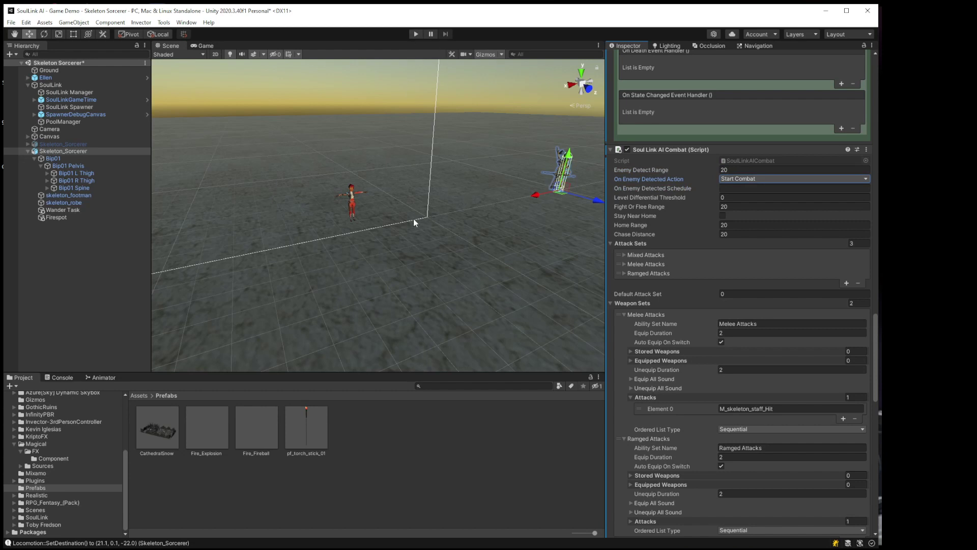
- Play-test the scene with the sorcerer's new position and detection range, and stop the run
click(412, 34)
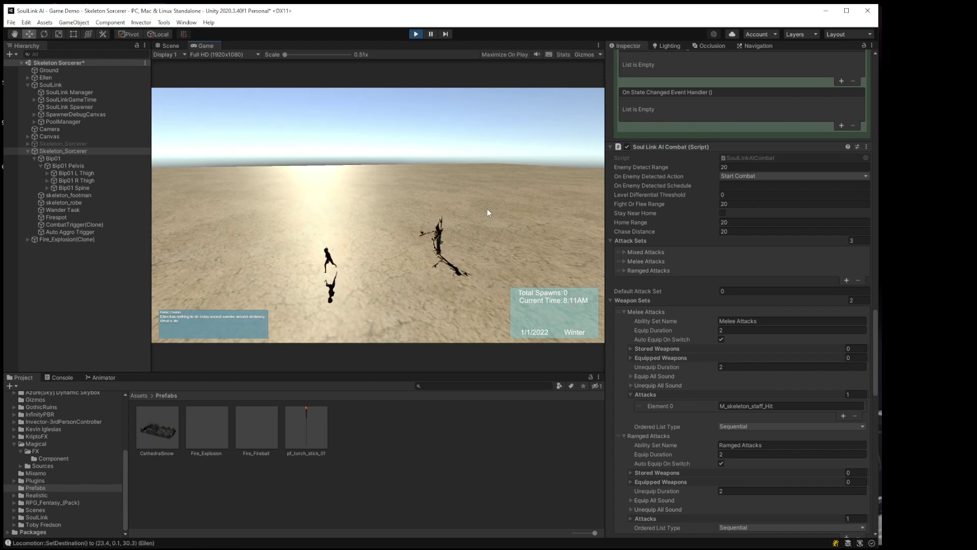
click(416, 34)
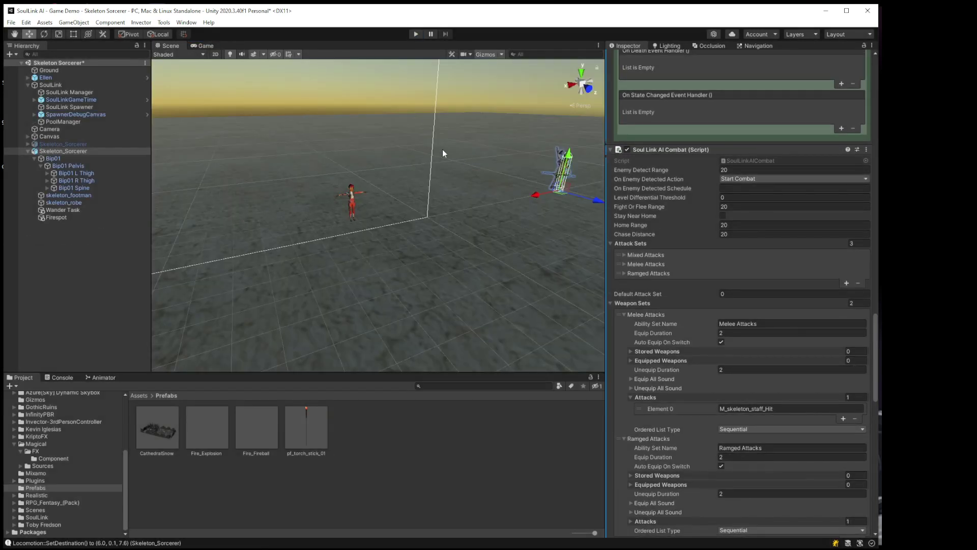